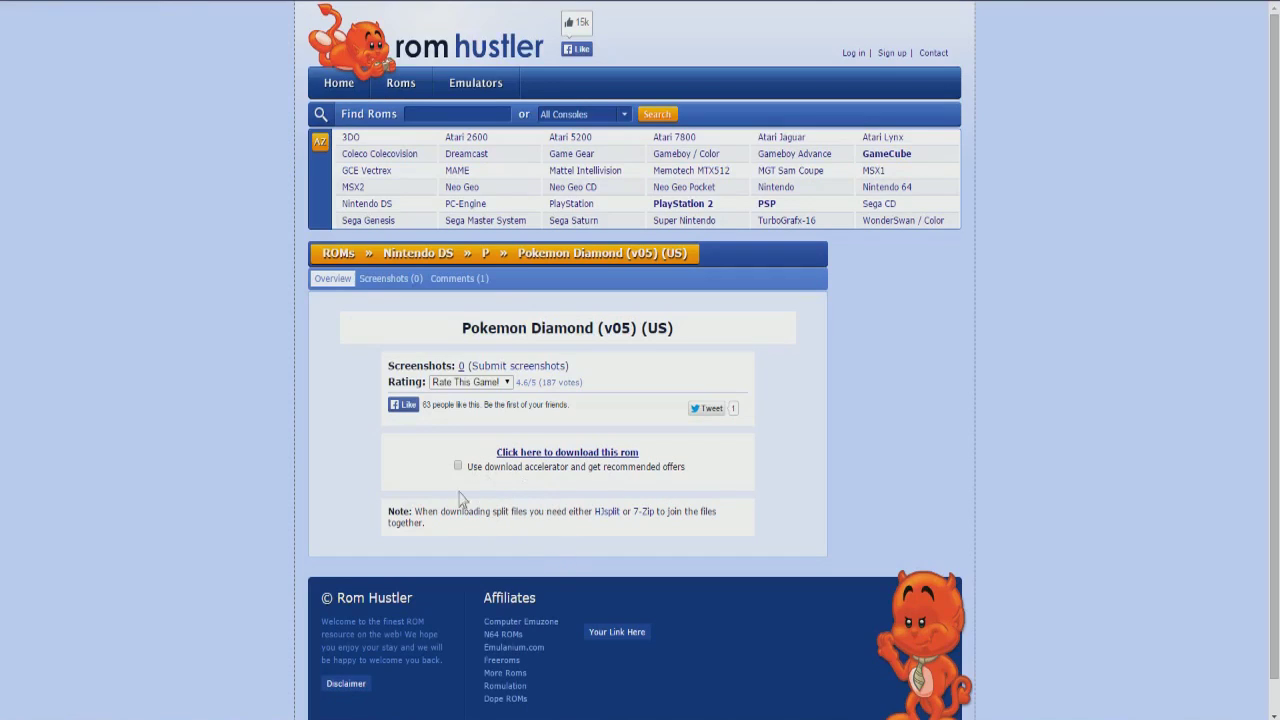
# Download the Pokemon Diamond (v05) (US) ROM as a ZIP archive to the desktop and open the archive from its folder.
pyautogui.click(580, 453)
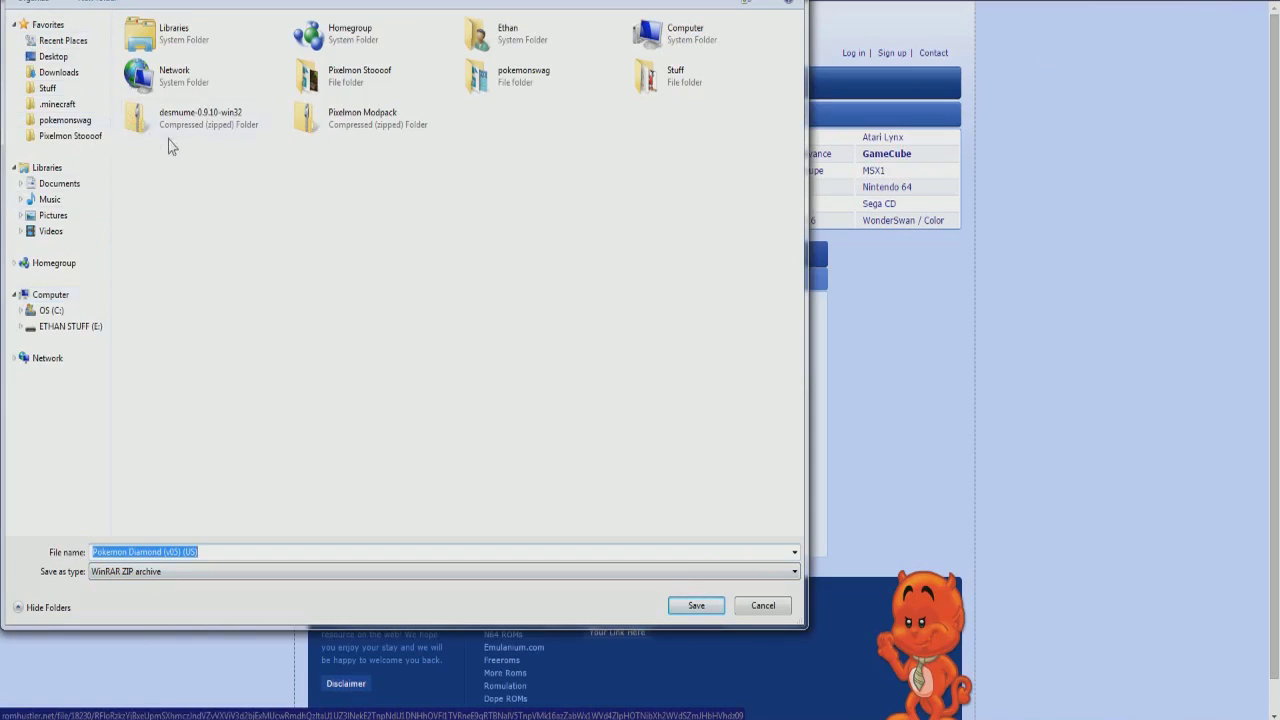
pyautogui.click(696, 606)
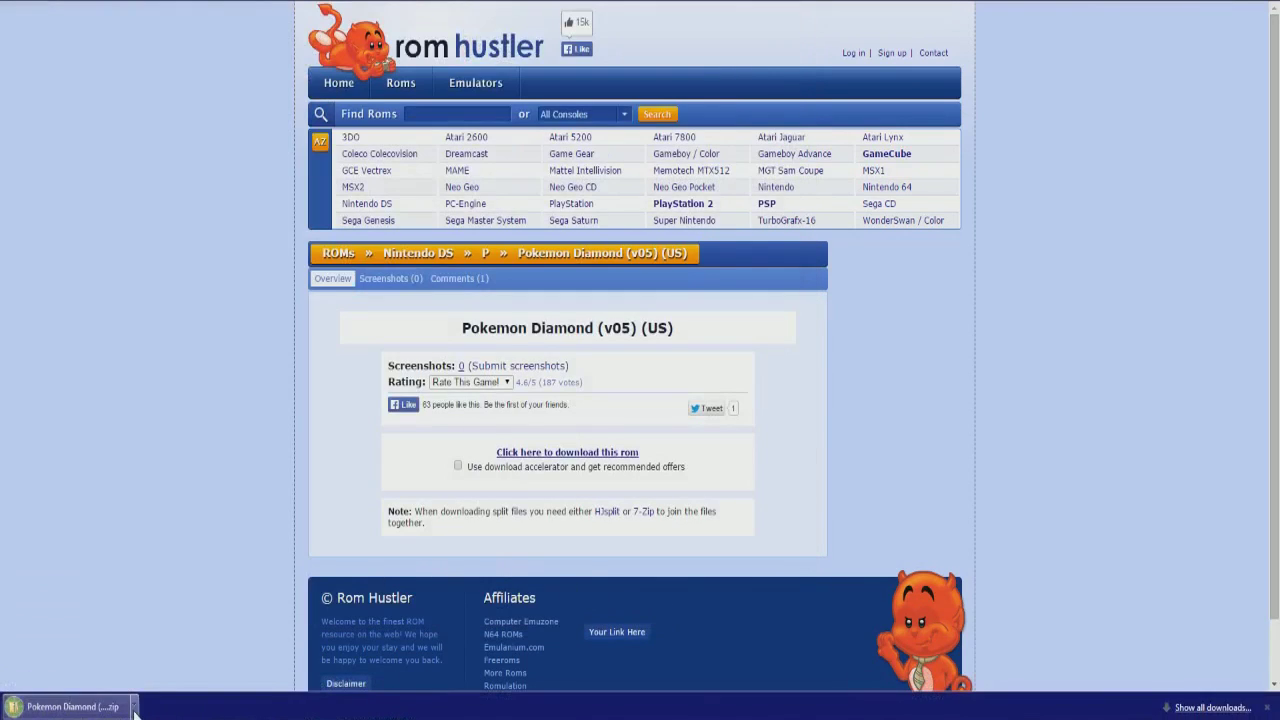
pyautogui.click(130, 707)
pyautogui.click(165, 654)
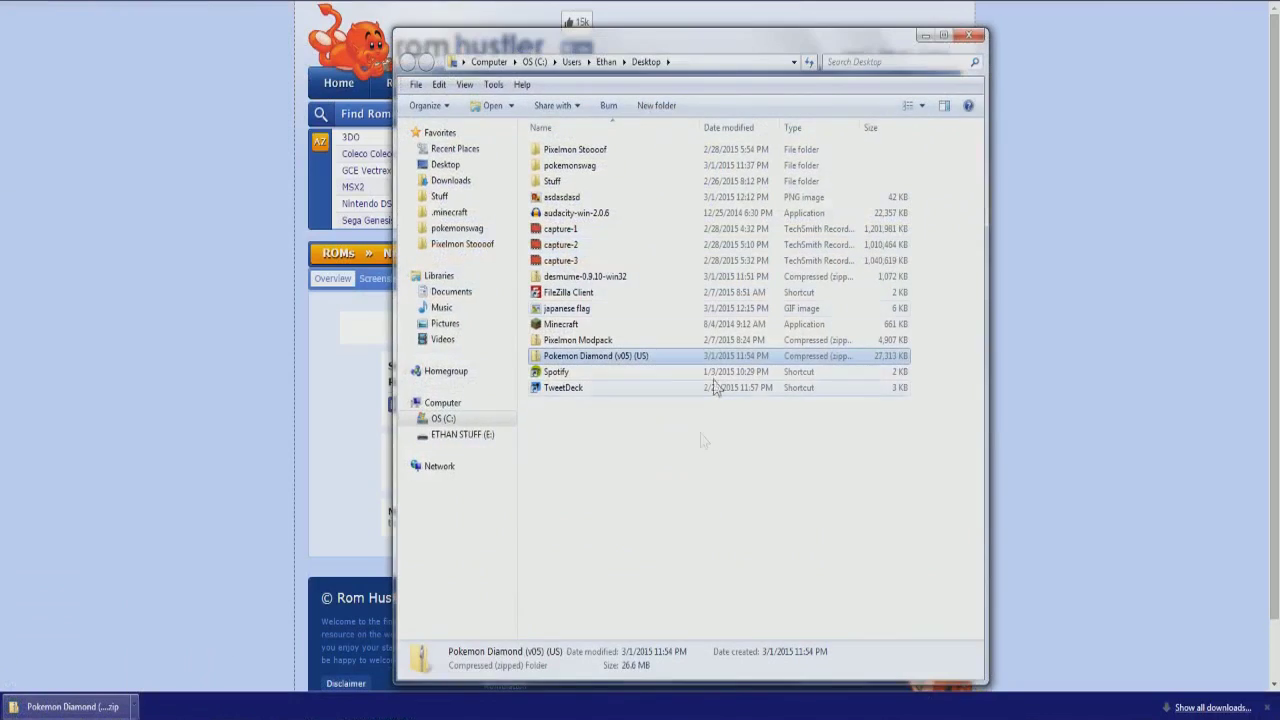
pyautogui.doubleClick(615, 361)
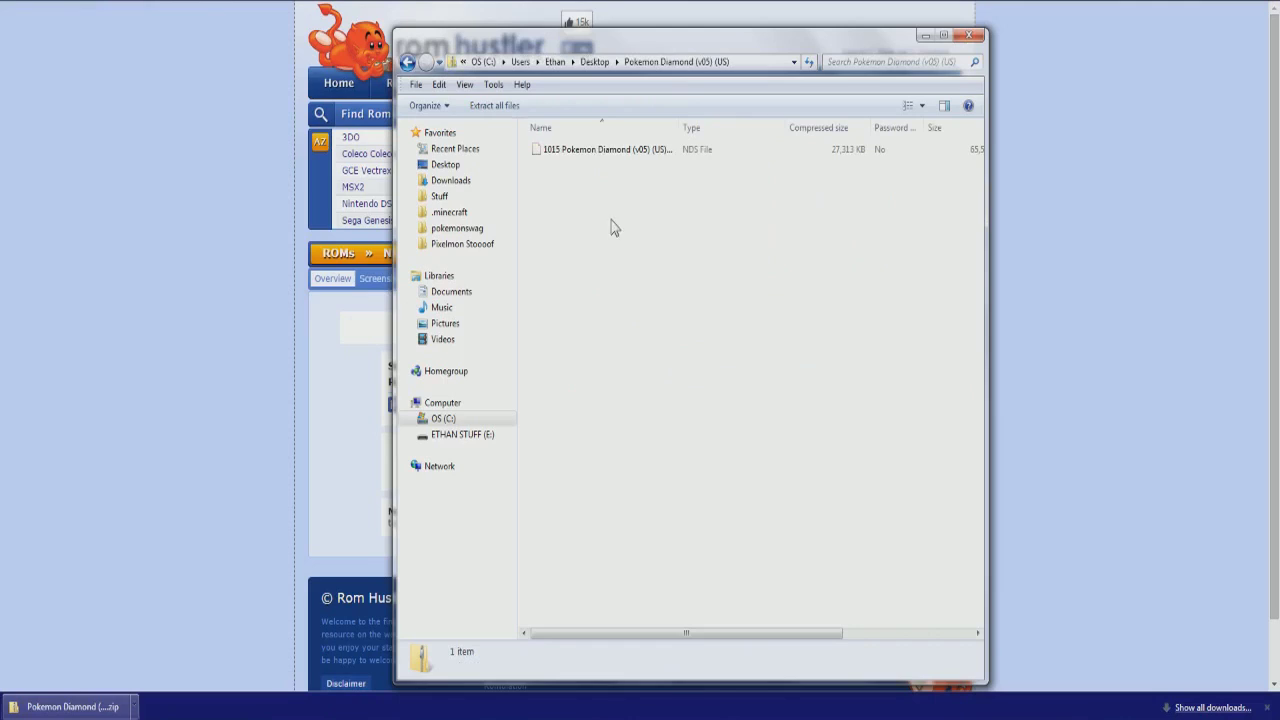
pyautogui.click(645, 150)
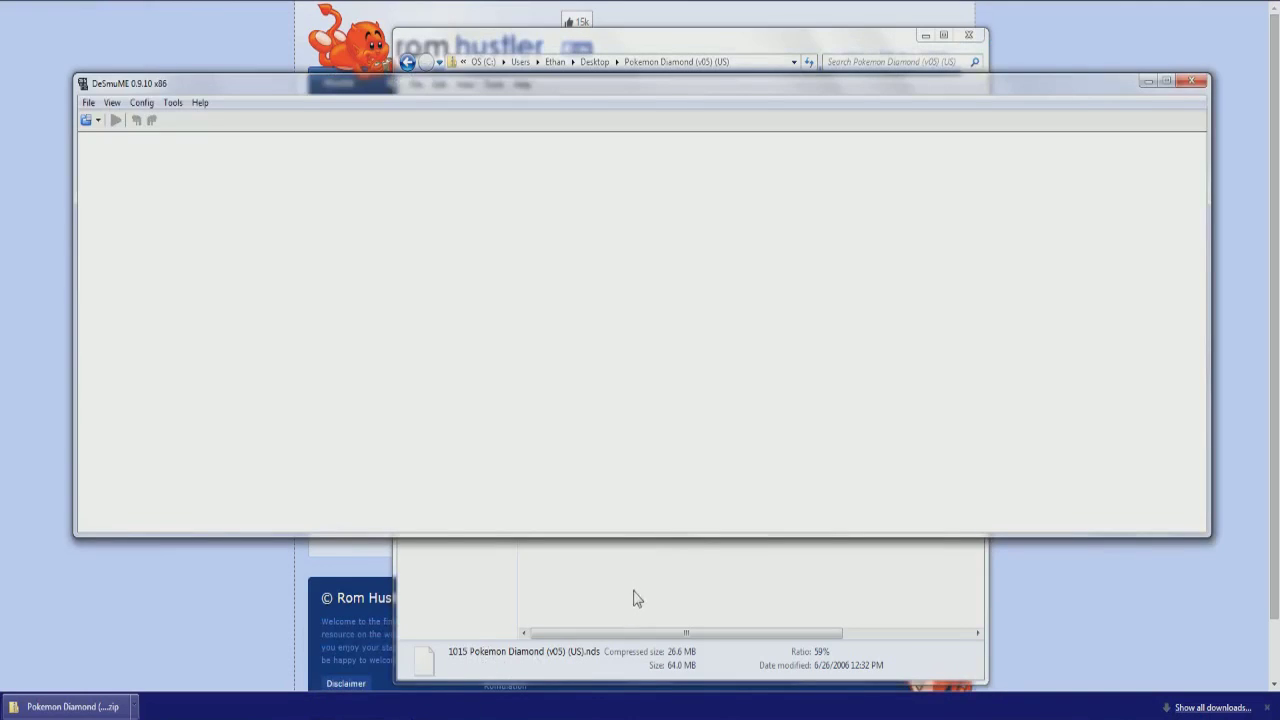
# Try to load the 1015 Pokemon Diamond (v05) (US) file into DeSmuME directly from the archive window.
pyautogui.click(637, 598)
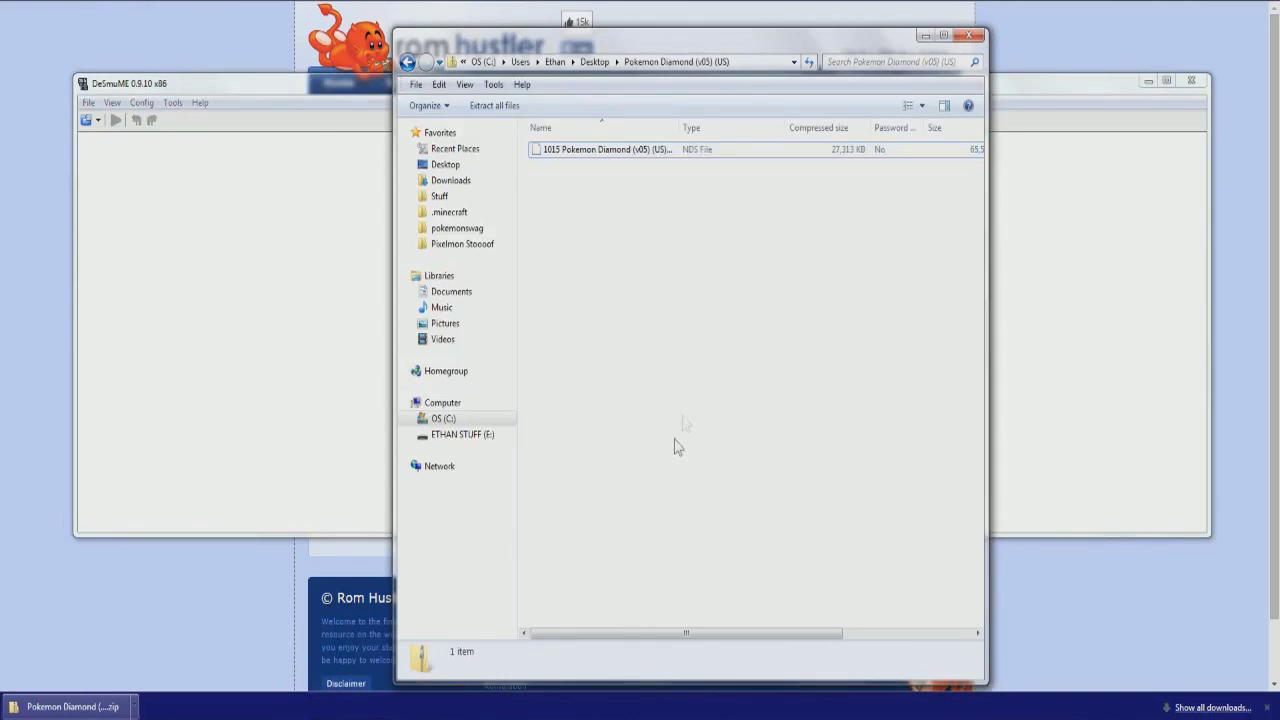
pyautogui.click(618, 160)
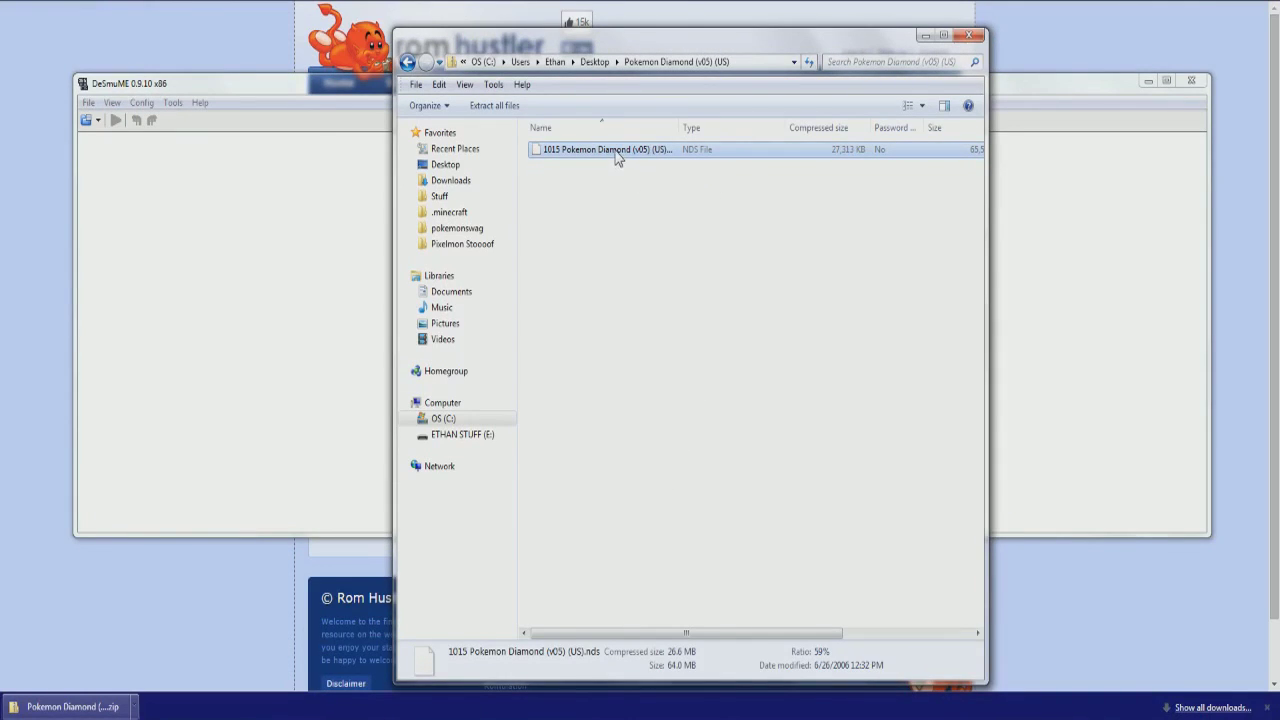
pyautogui.moveTo(613, 155); pyautogui.dragTo(239, 205)
pyautogui.click(262, 88)
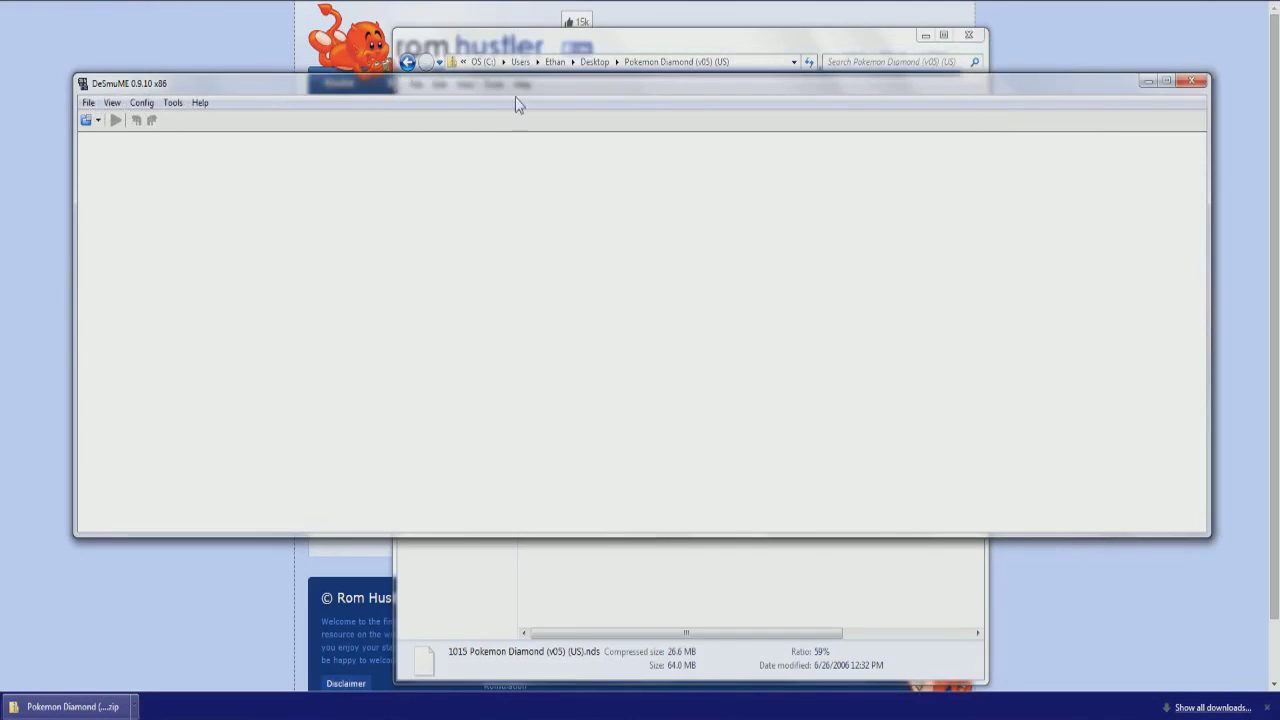
# Open the Pokemon Diamond (v05) (US) ZIP archive from the desktop as a ROM in DeSmuME.
pyautogui.click(88, 102)
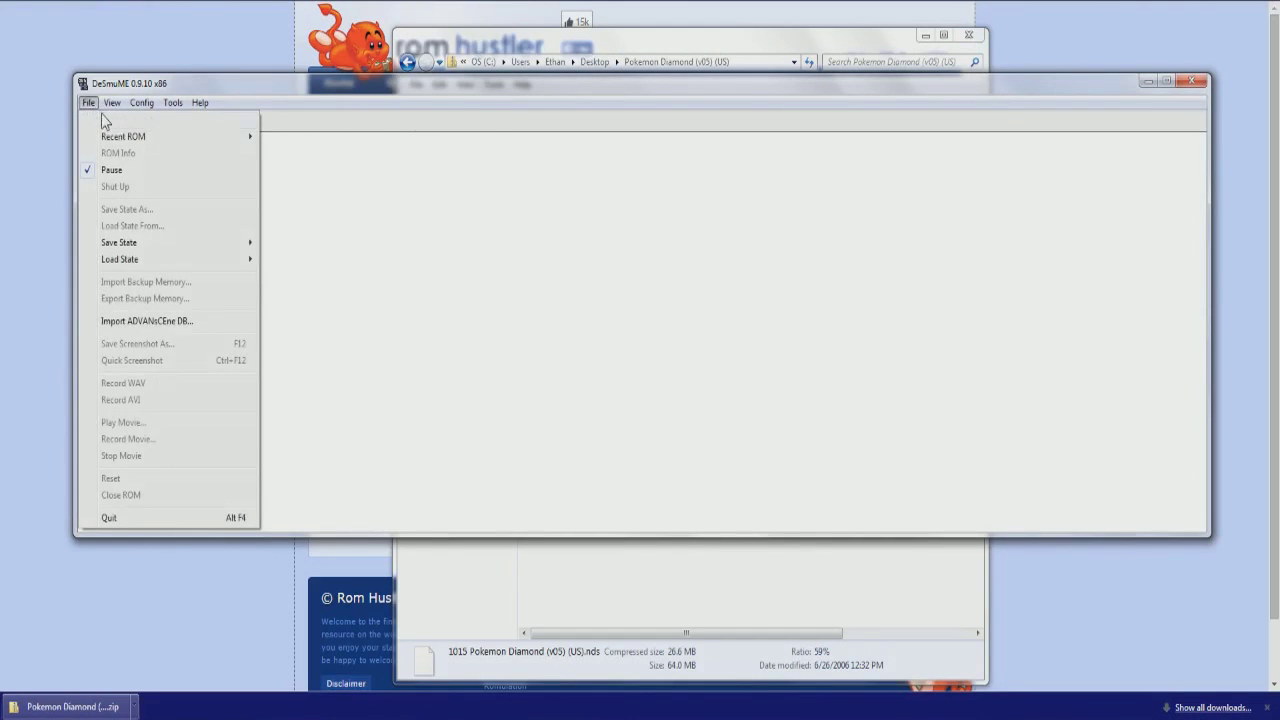
pyautogui.click(106, 120)
pyautogui.click(150, 230)
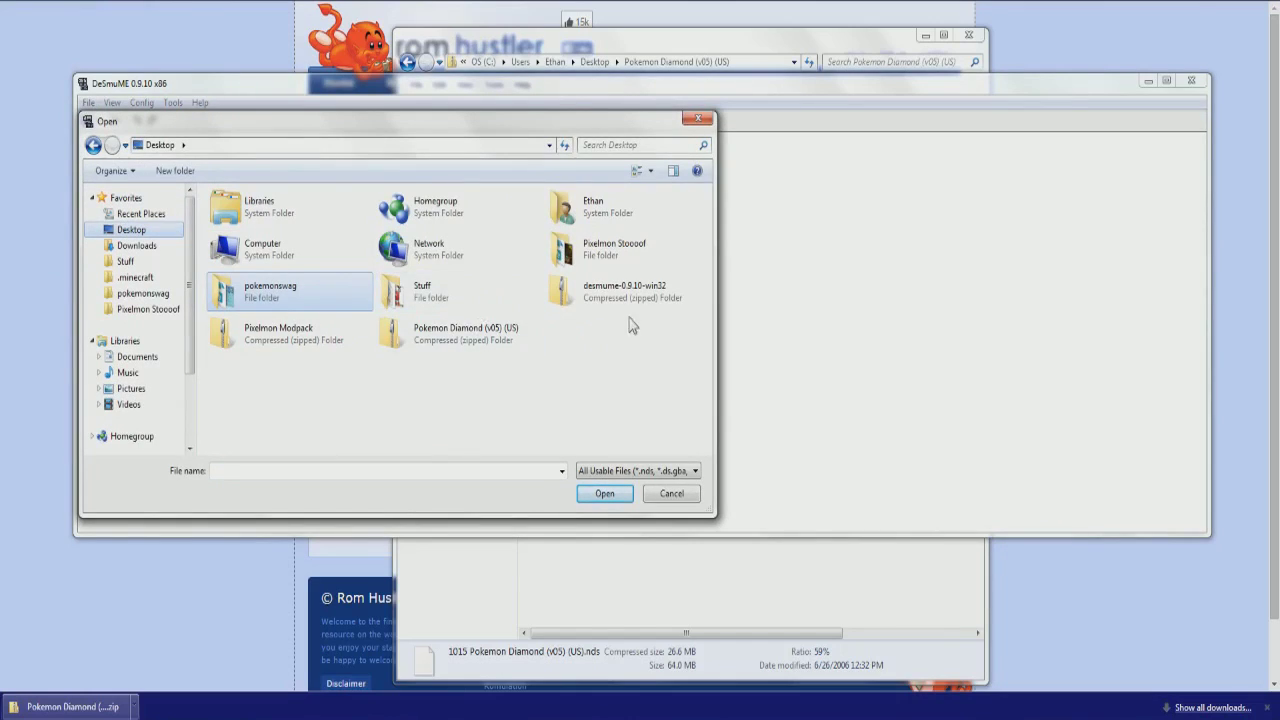
pyautogui.doubleClick(458, 346)
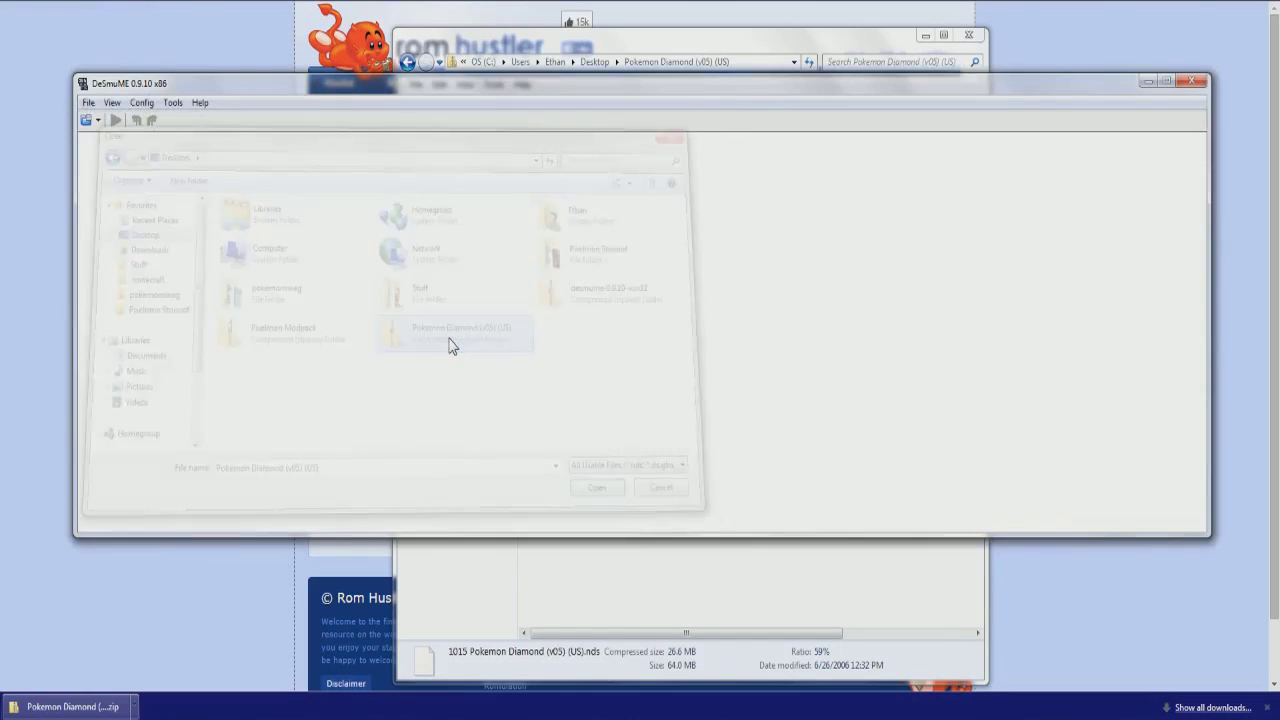
# Load 1015 Pokemon Diamond (v05) (US).nds from inside the desktop archive and start the game from its title screen.
pyautogui.click(88, 102)
pyautogui.click(105, 121)
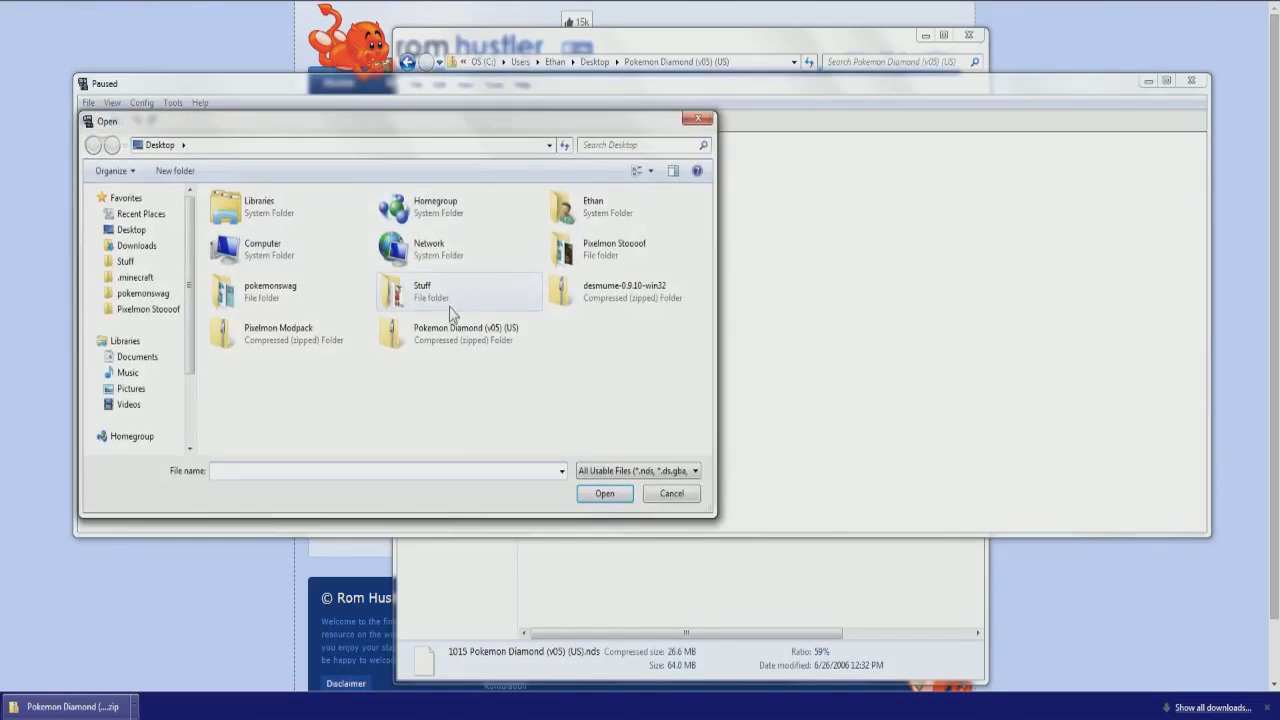
pyautogui.click(460, 345)
pyautogui.rightClick(458, 333)
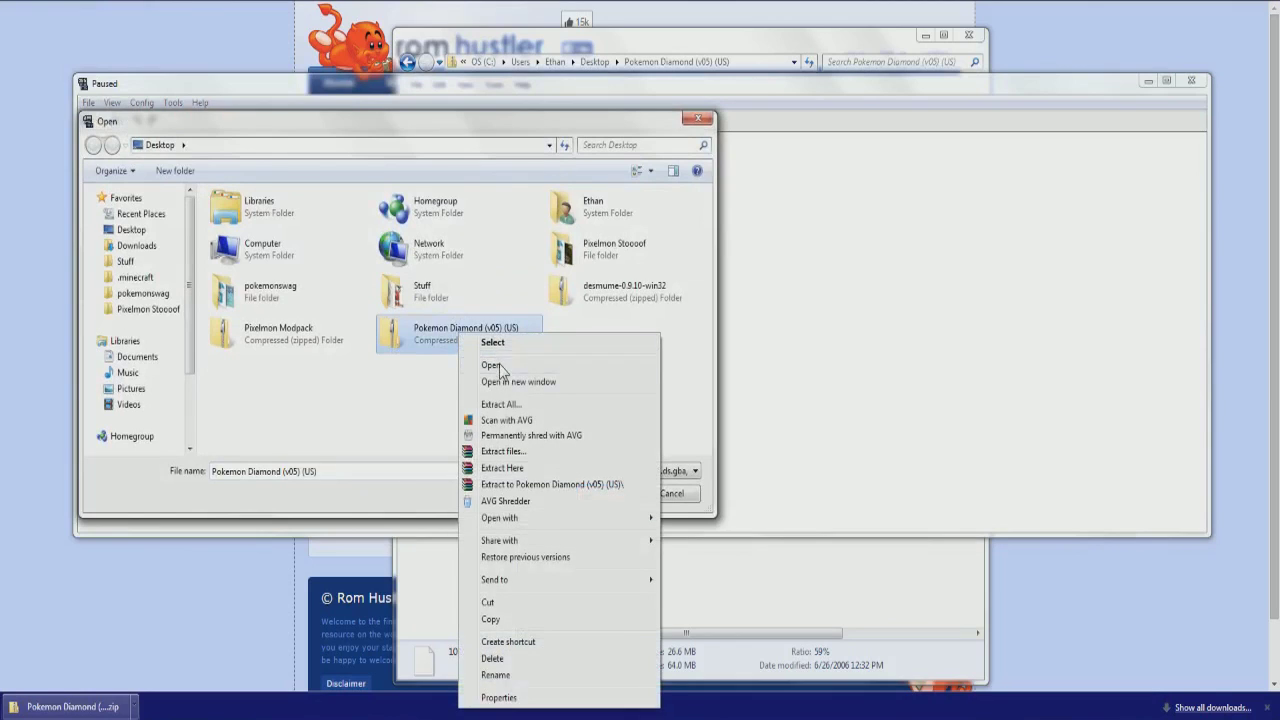
pyautogui.click(500, 364)
pyautogui.click(325, 220)
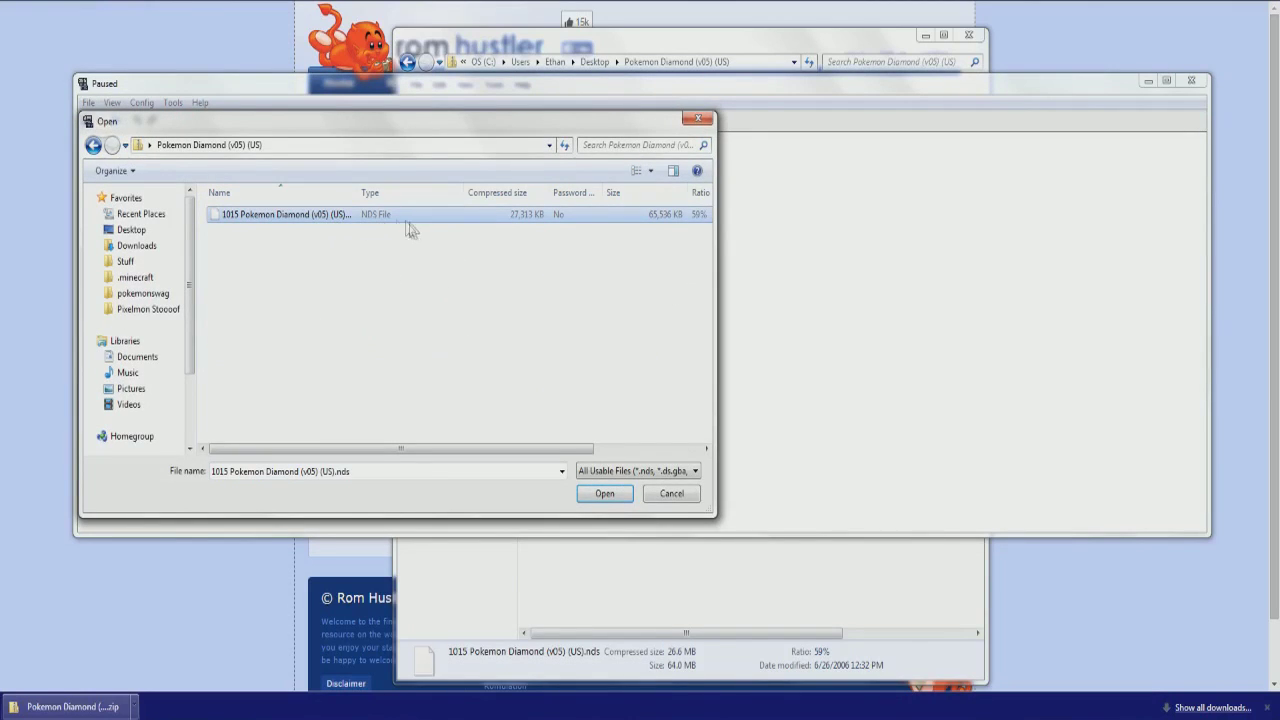
pyautogui.click(621, 471)
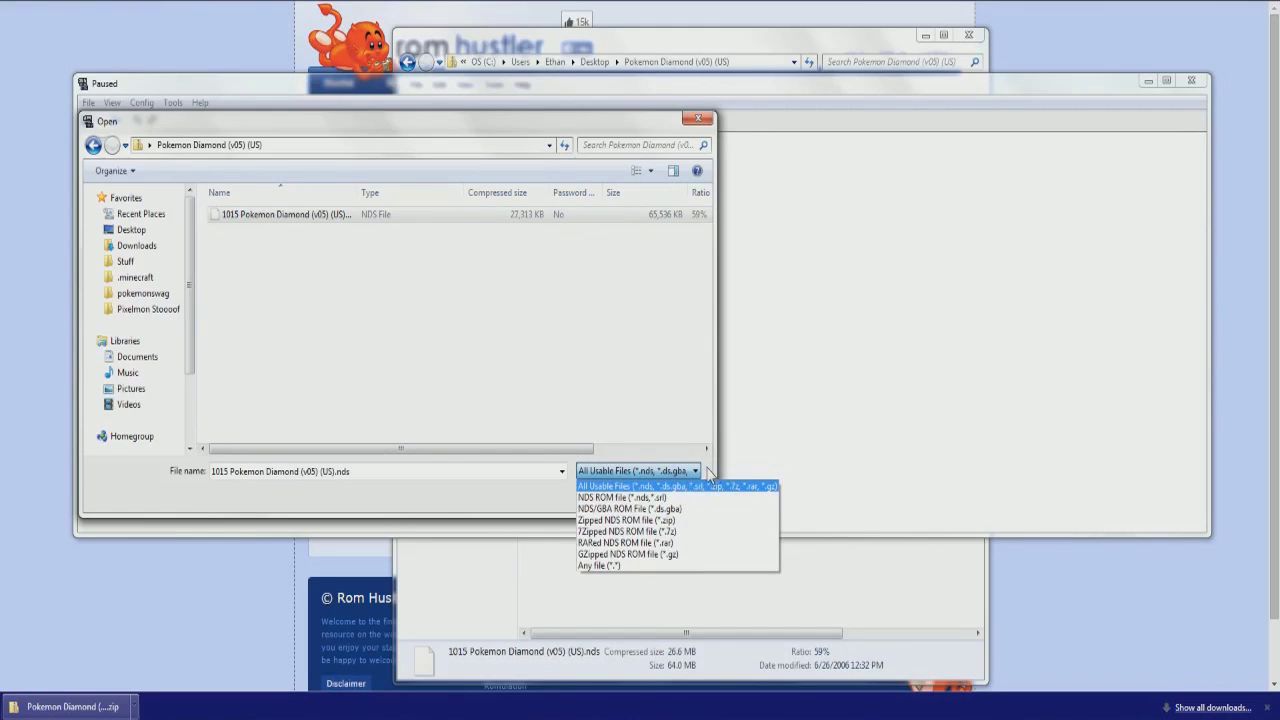
pyautogui.click(402, 214)
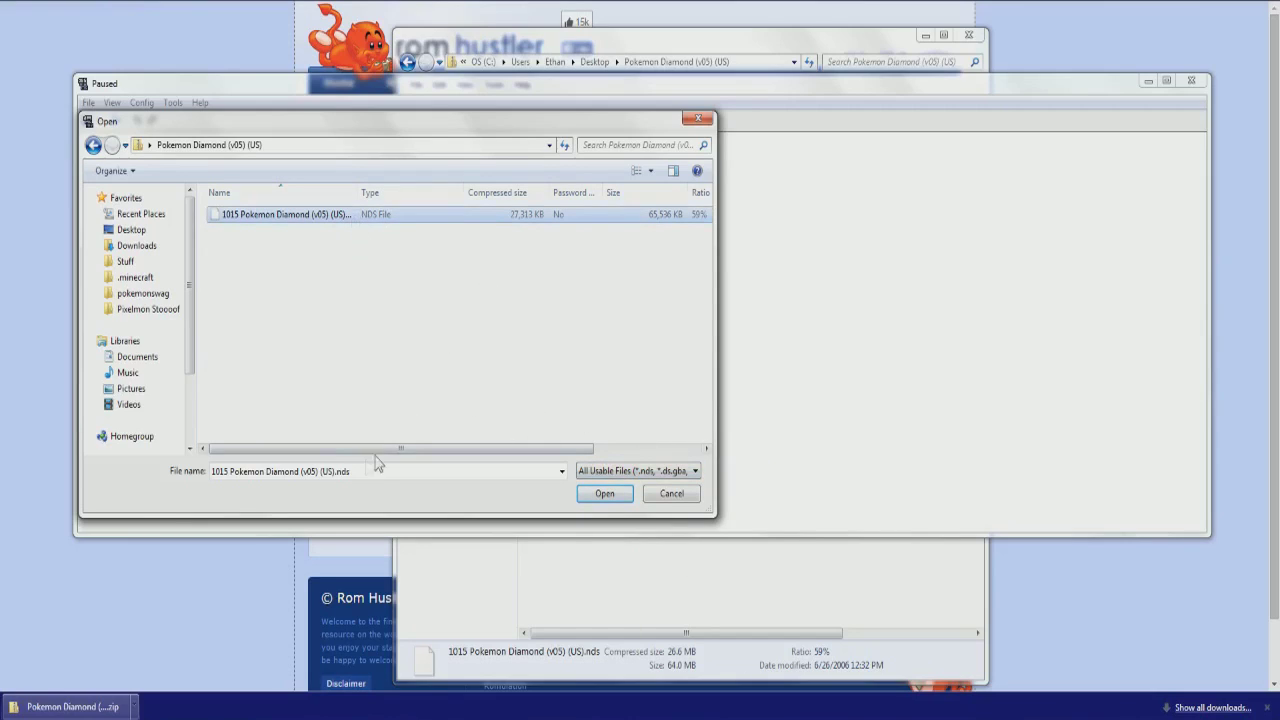
pyautogui.click(603, 494)
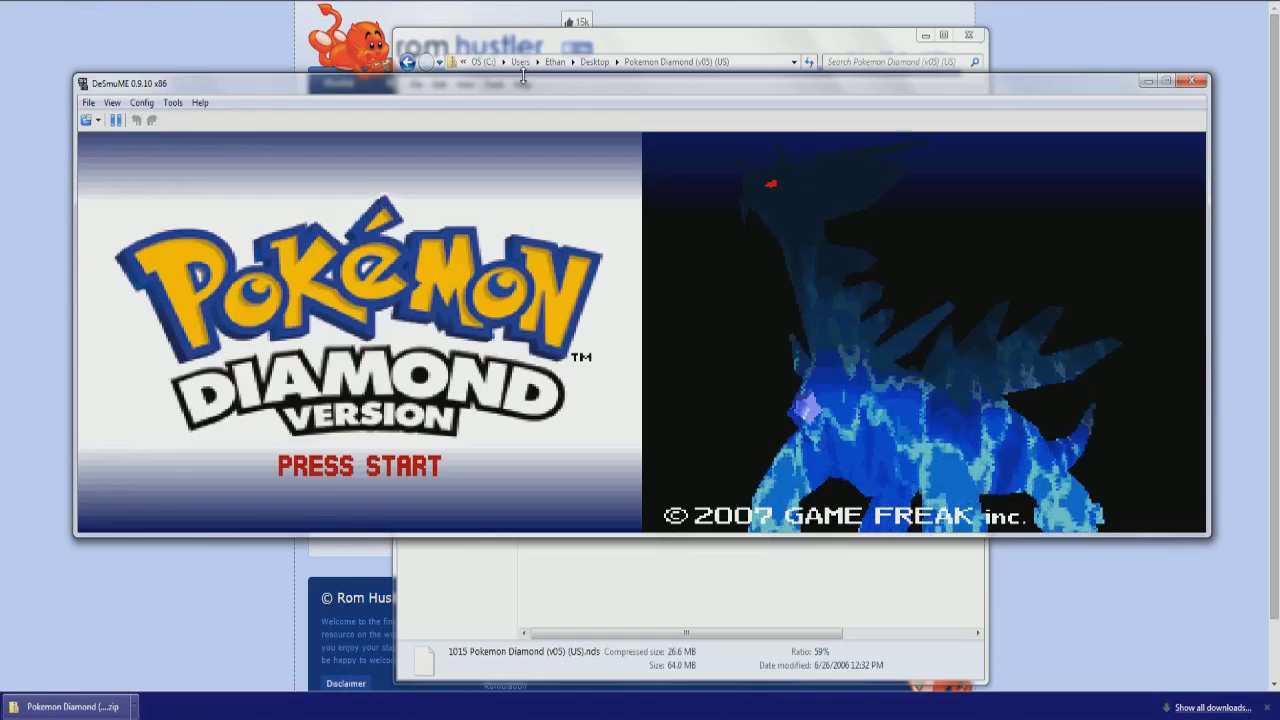
pyautogui.press('Return')
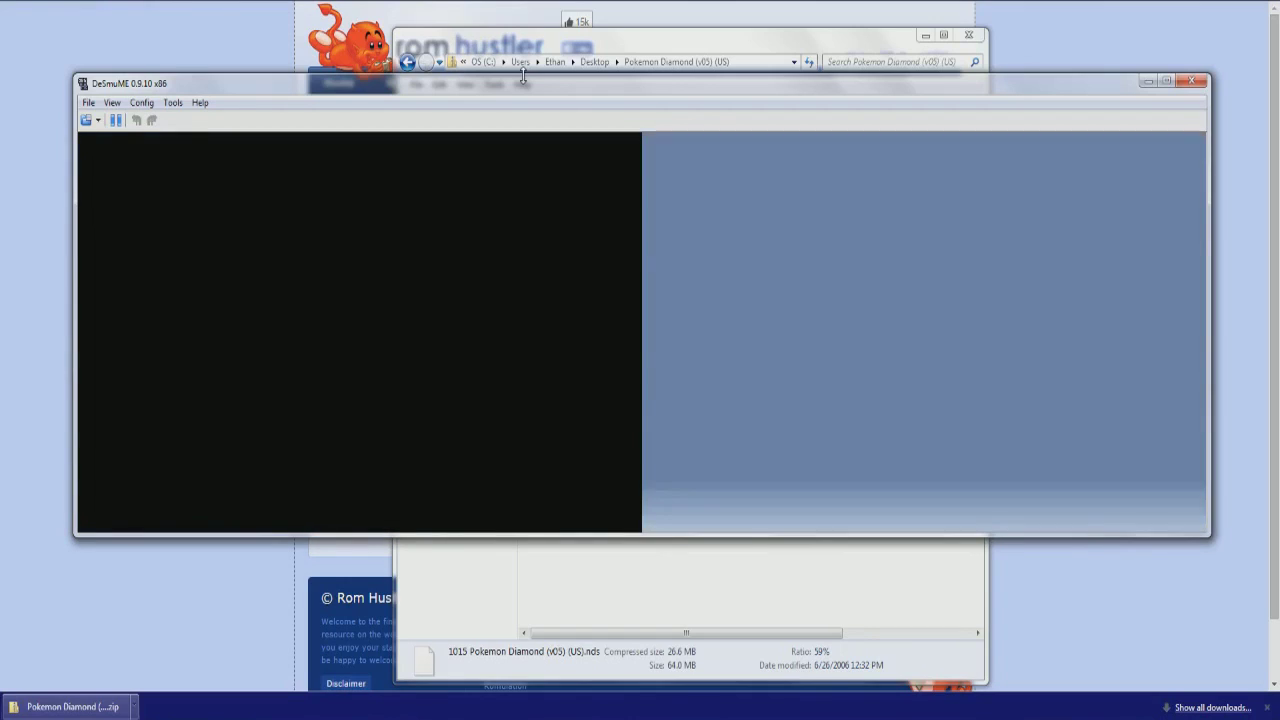
# Reset the running Pokemon Diamond game and close the ROM.
pyautogui.click(88, 102)
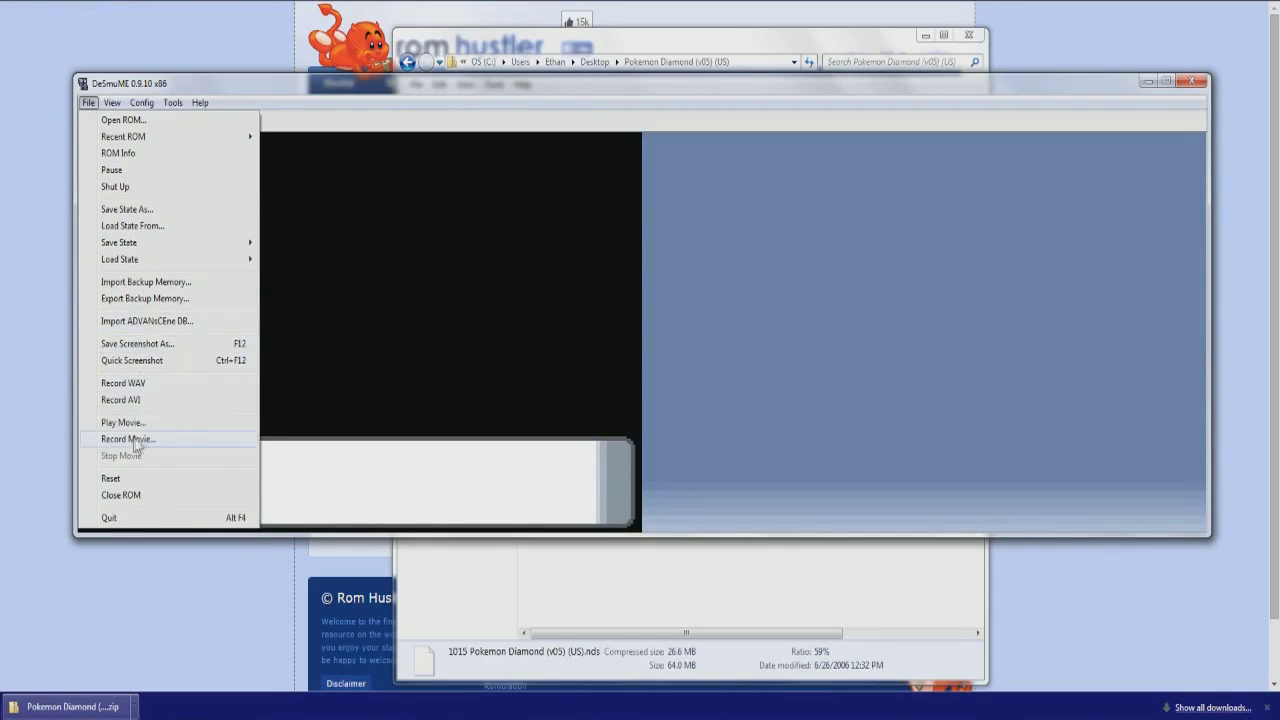
pyautogui.click(414, 362)
pyautogui.click(88, 102)
pyautogui.click(133, 479)
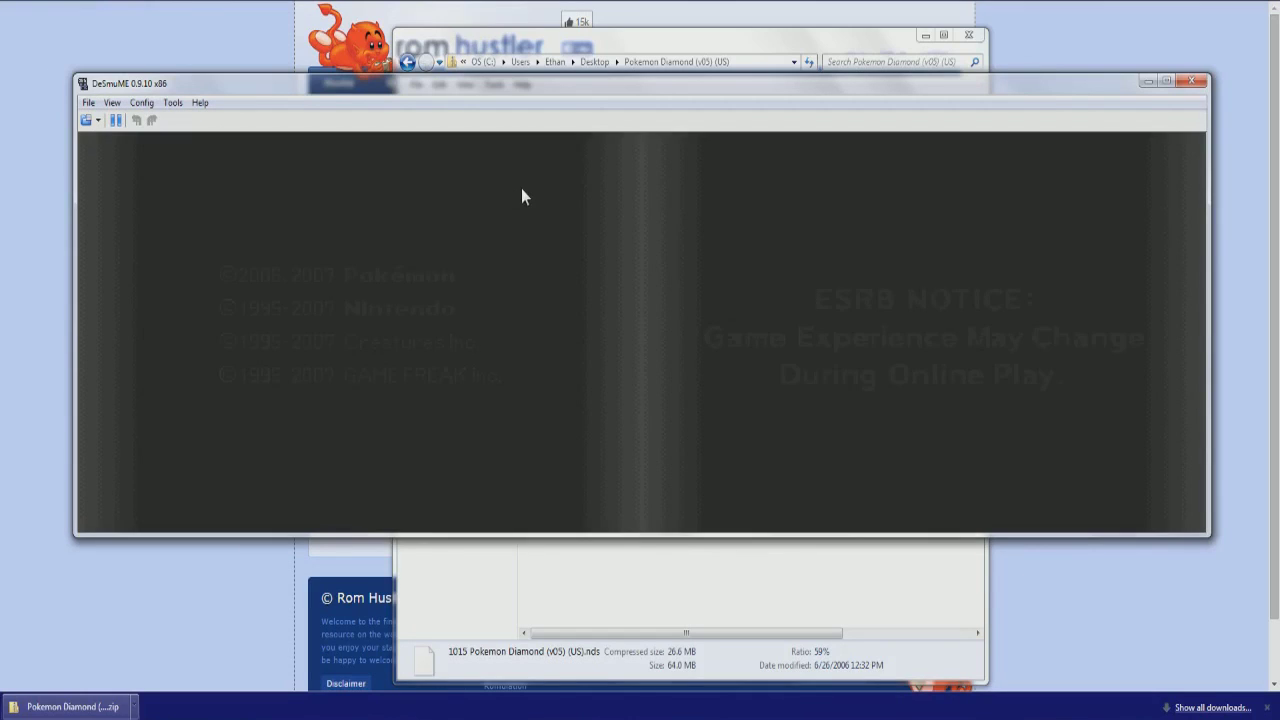
pyautogui.click(88, 102)
pyautogui.click(125, 496)
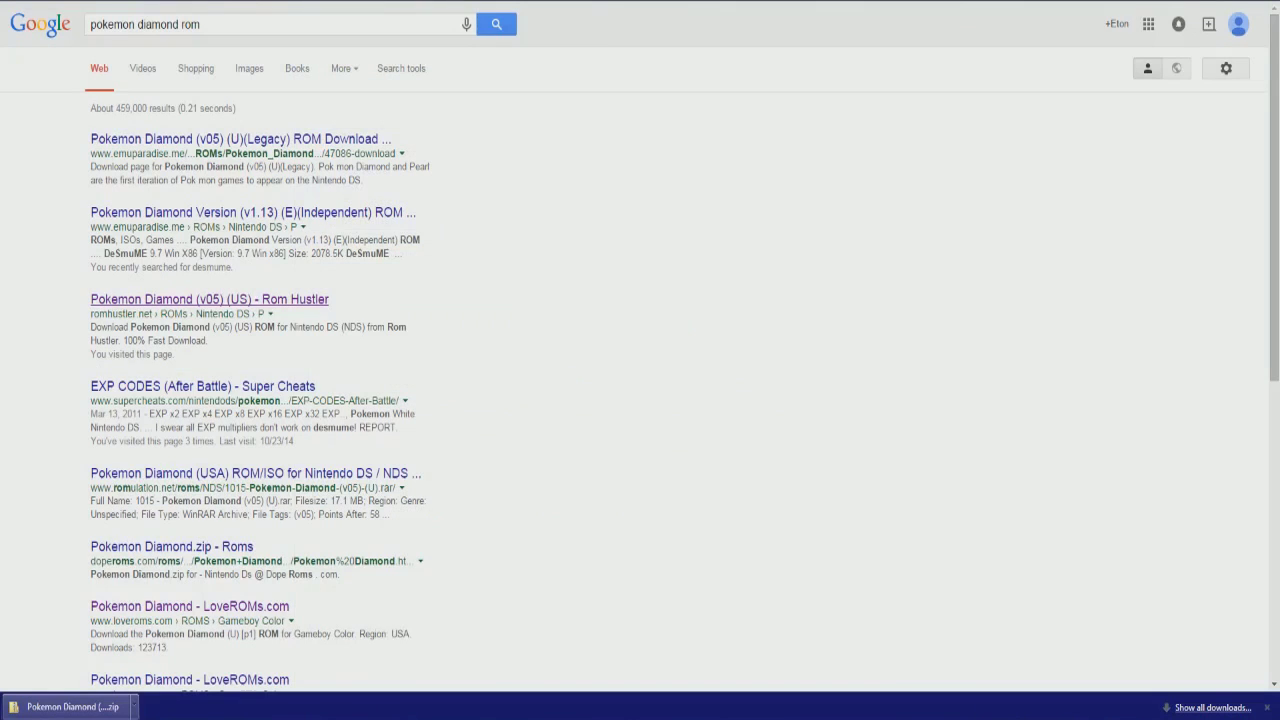
# Switch to the browser, search Google for "universal randomizer" and open the Universal Pokemon Game Randomizer site from PokeHacks.
pyautogui.moveTo(204, 24); pyautogui.dragTo(72, 38)
pyautogui.write('univers')
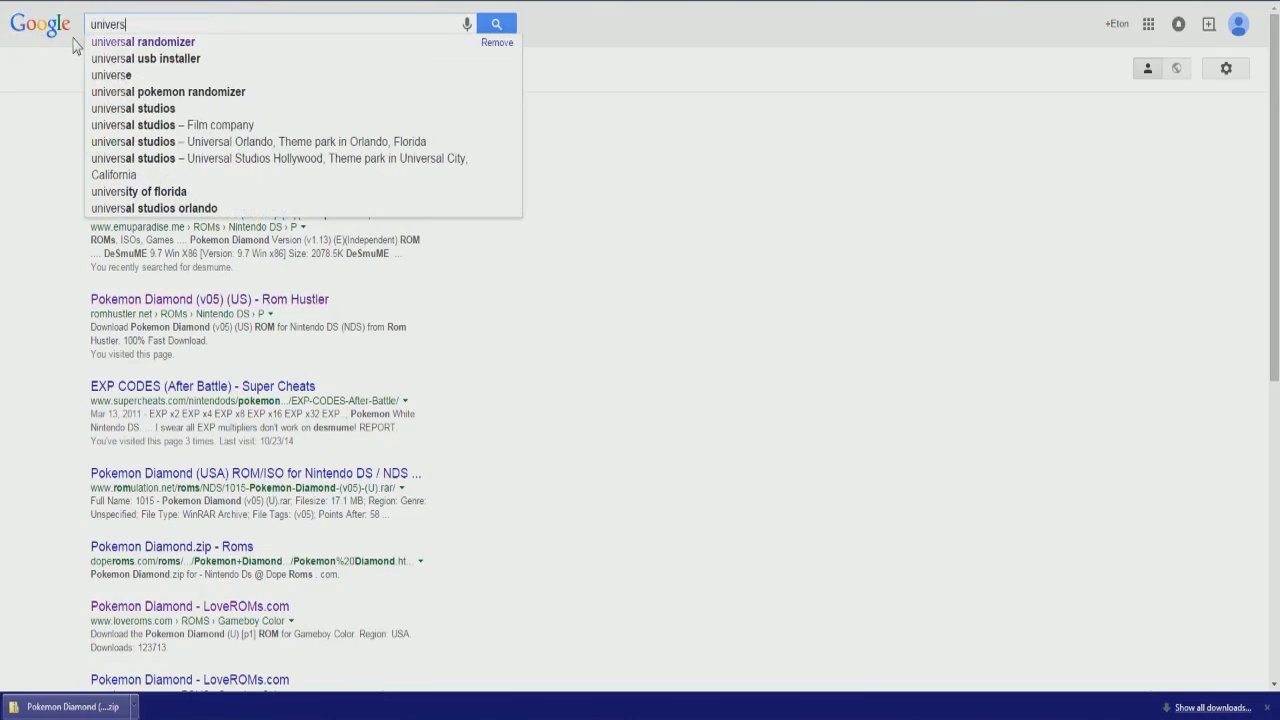
pyautogui.press('Down')
pyautogui.press('Return')
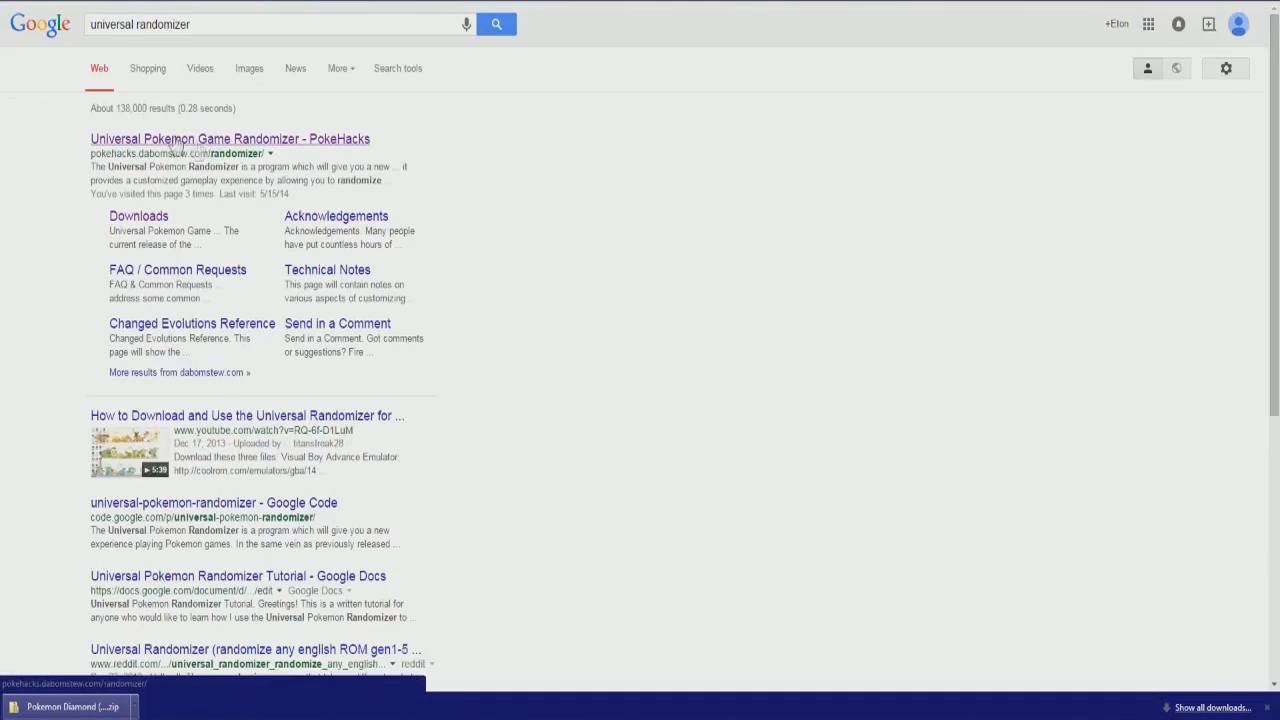
pyautogui.click(229, 140)
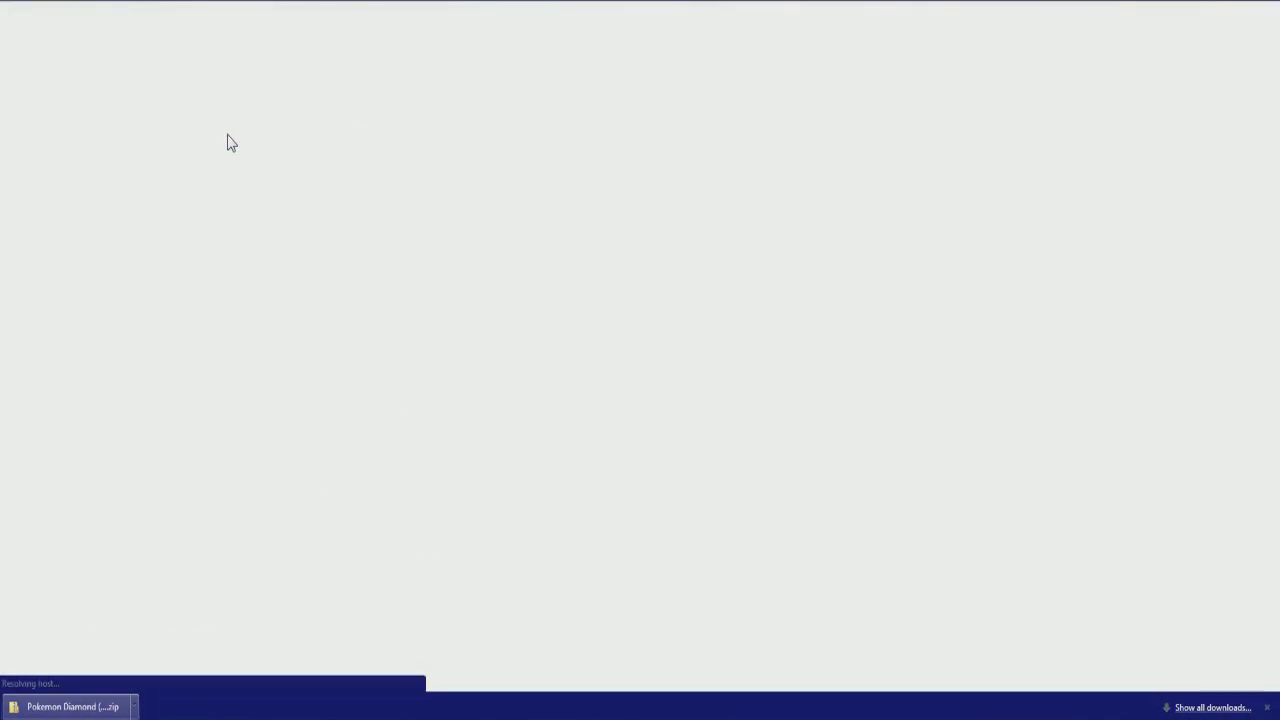
# Open the randomizer site's Downloads page and check the release date of the current version.
pyautogui.scroll(-5, 640, 300)
pyautogui.scroll(6, 650, 310)
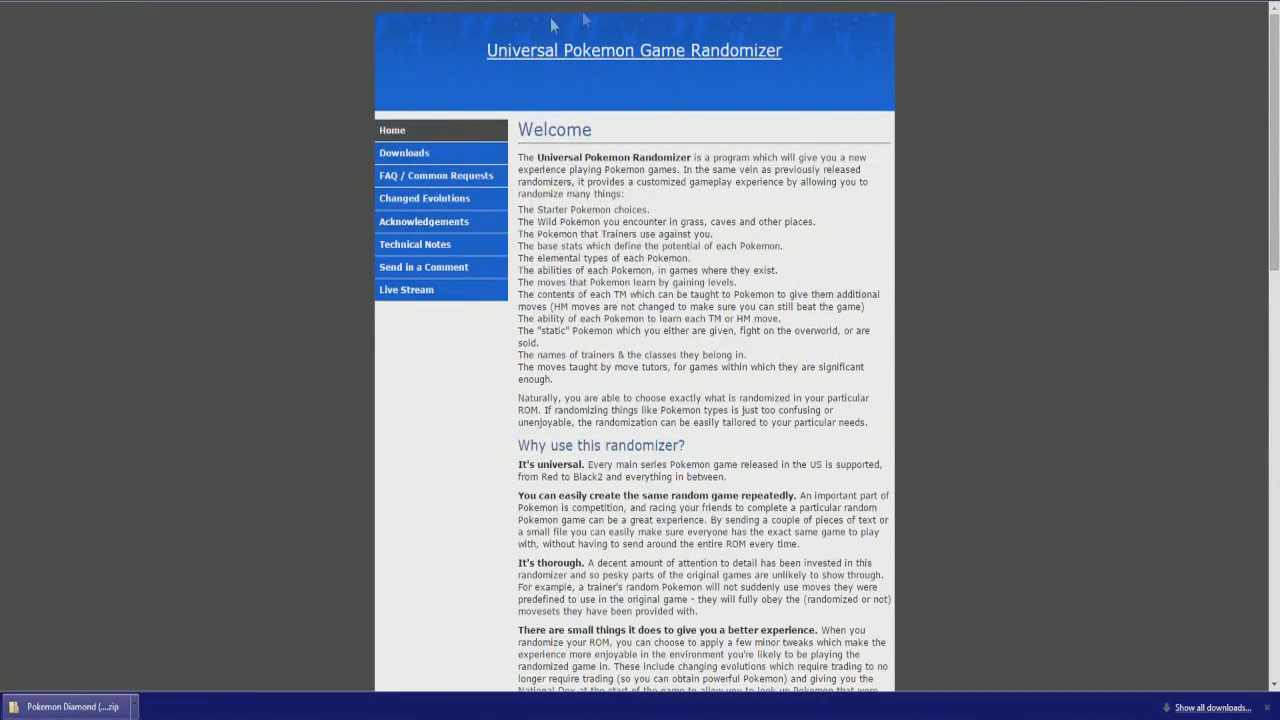
pyautogui.click(410, 155)
pyautogui.click(1267, 707)
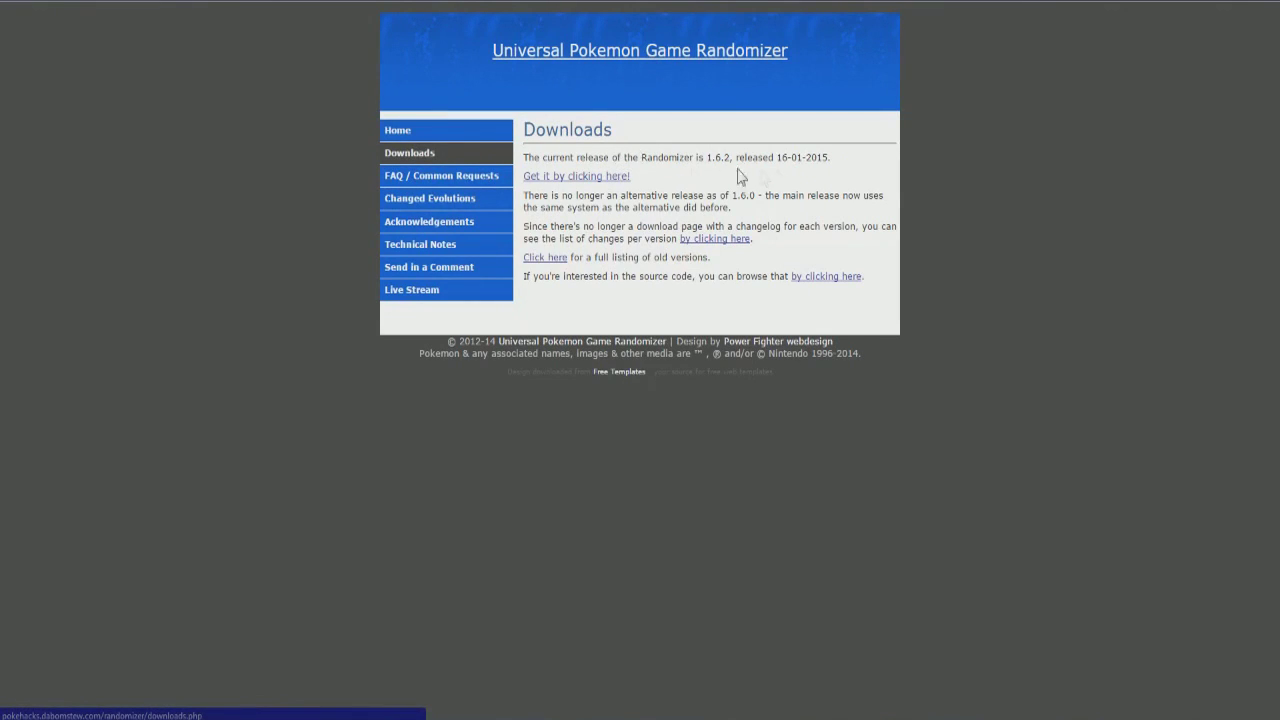
pyautogui.moveTo(778, 160); pyautogui.dragTo(832, 160)
pyautogui.click(790, 176)
pyautogui.click(793, 177)
pyautogui.click(589, 181)
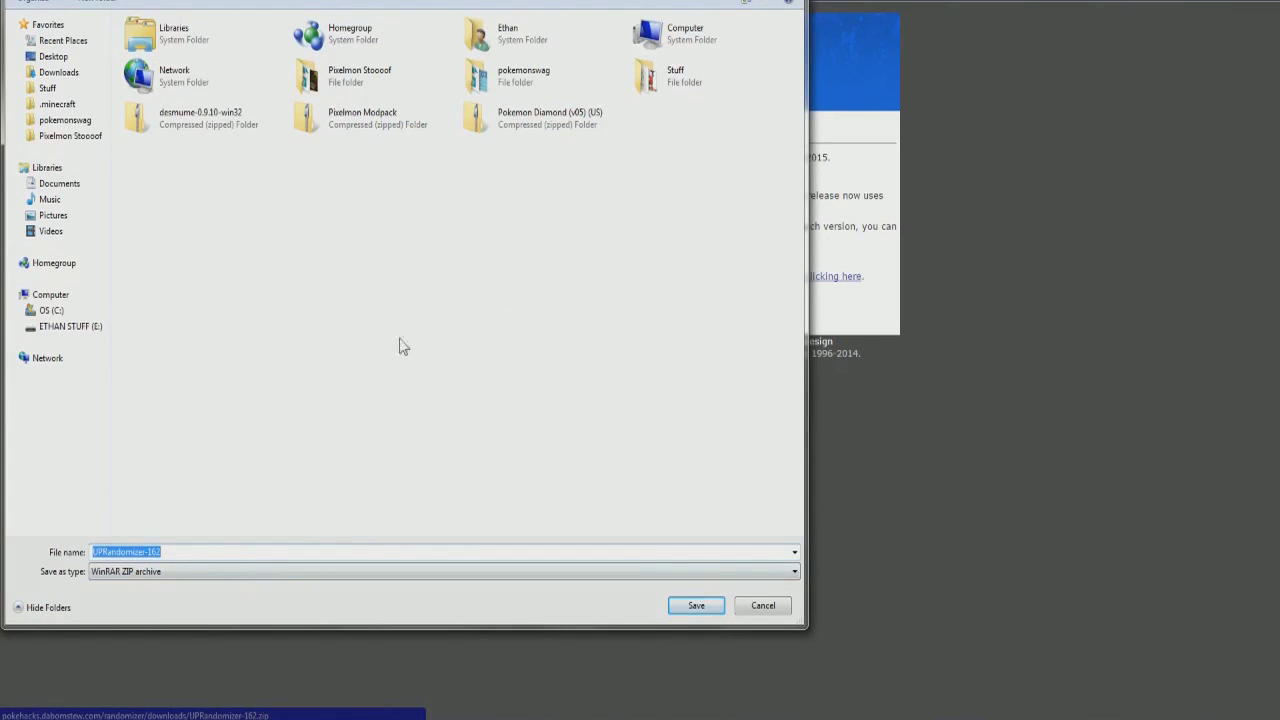
pyautogui.click(68, 121)
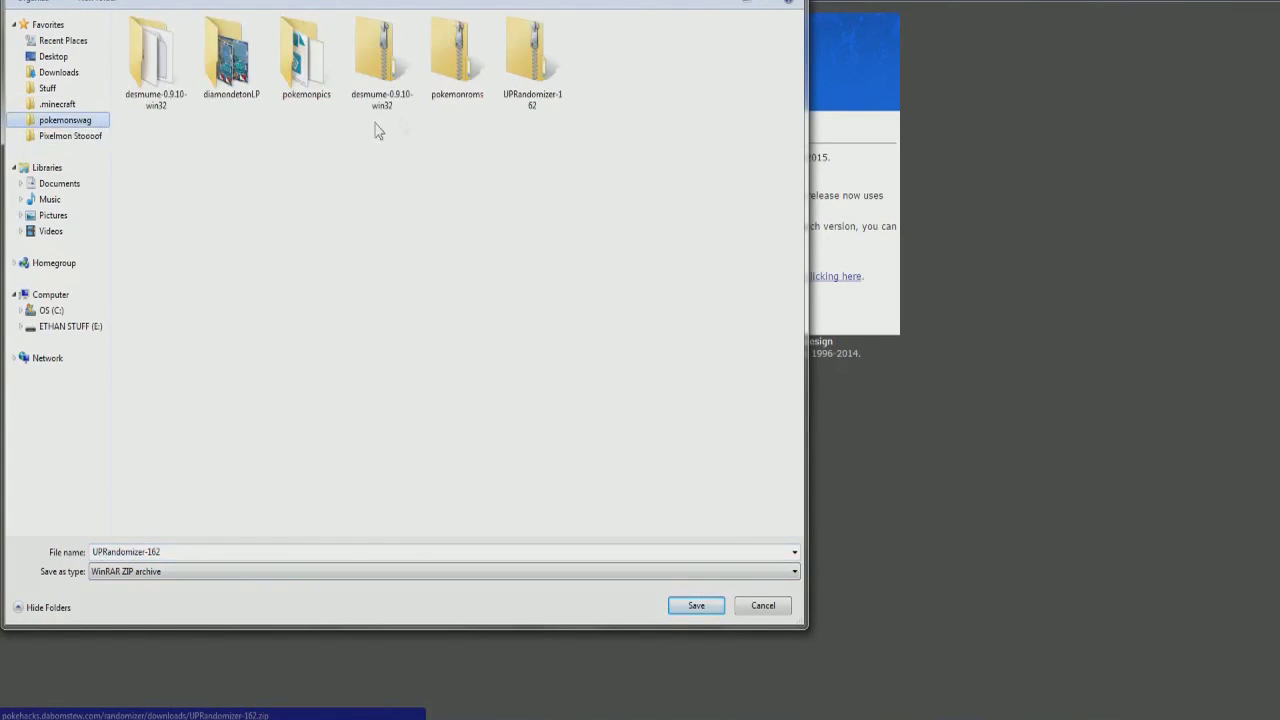
pyautogui.doubleClick(533, 116)
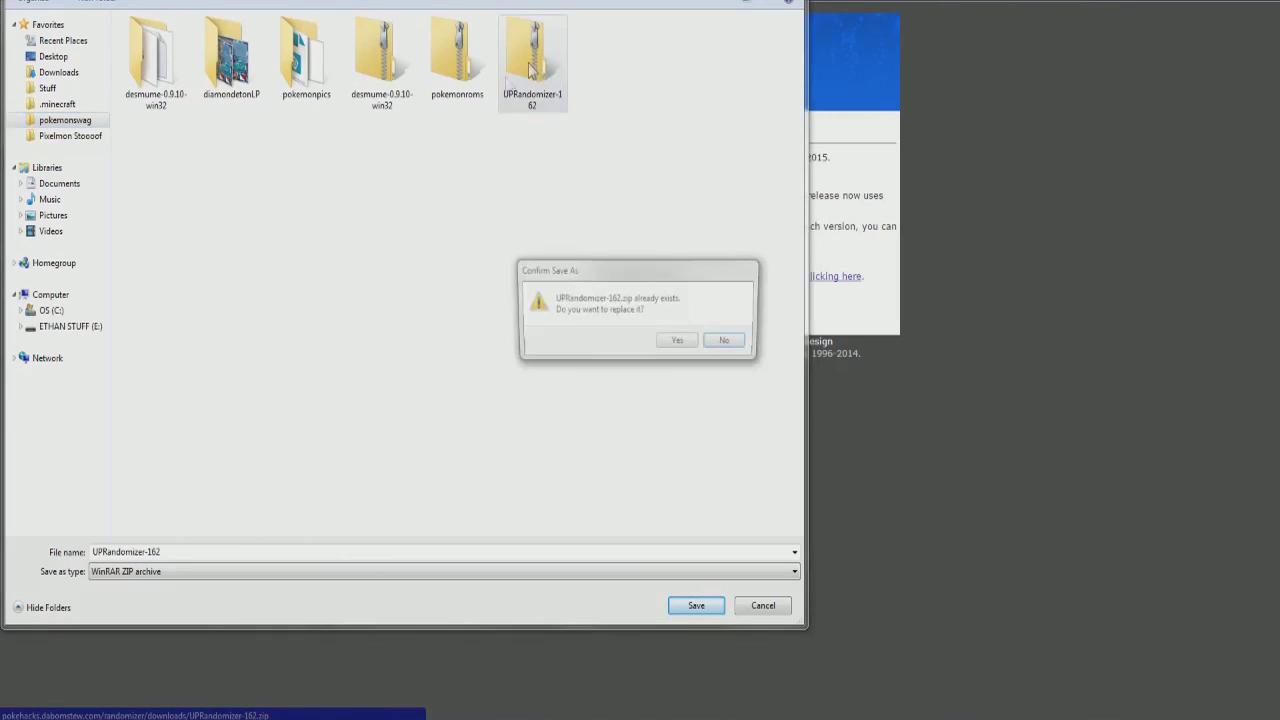
pyautogui.click(729, 343)
pyautogui.click(763, 605)
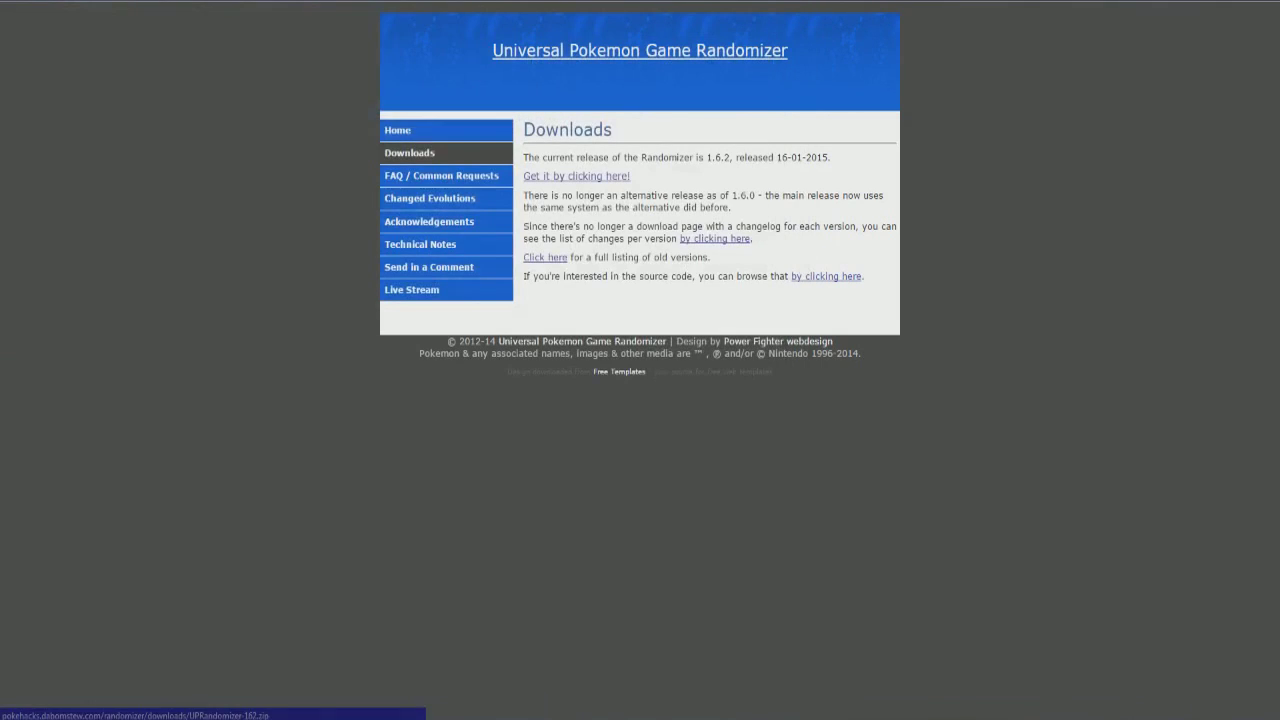
# Switch to Windows Explorer and open the UPRandomizer-162 archive in the pokemonswag folder.
pyautogui.click(248, 660)
pyautogui.click(100, 650)
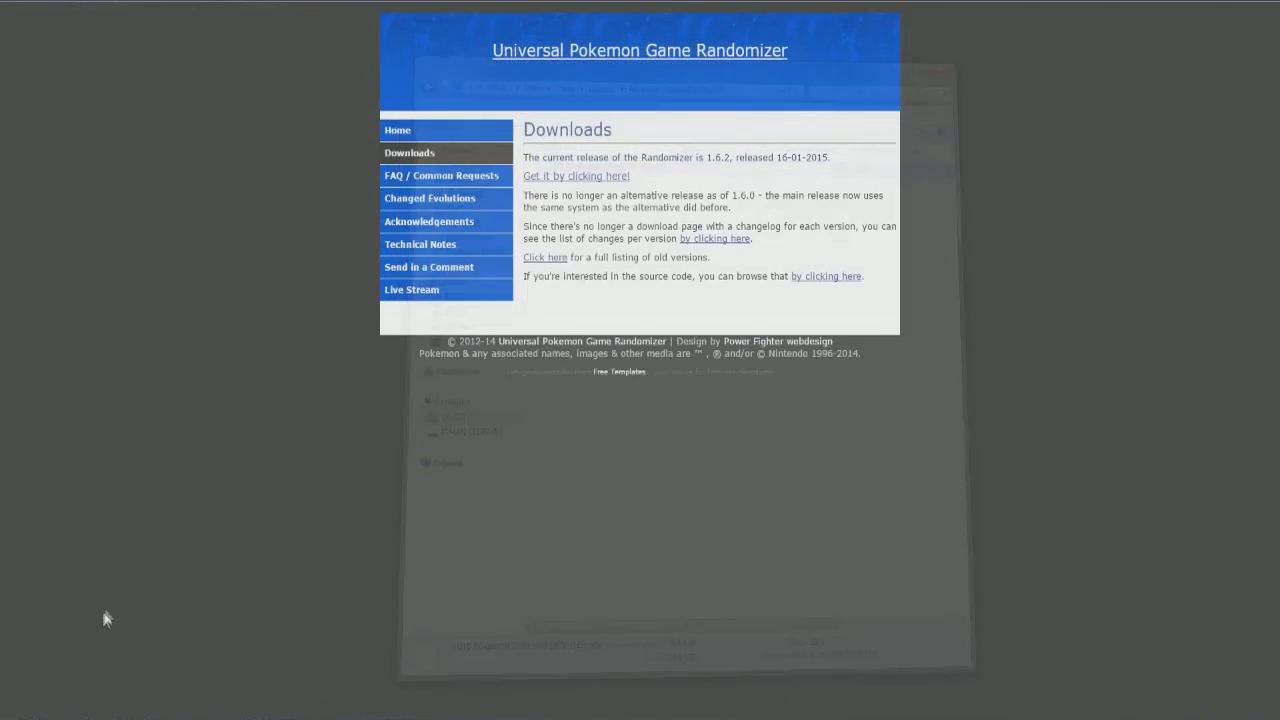
pyautogui.click(440, 209)
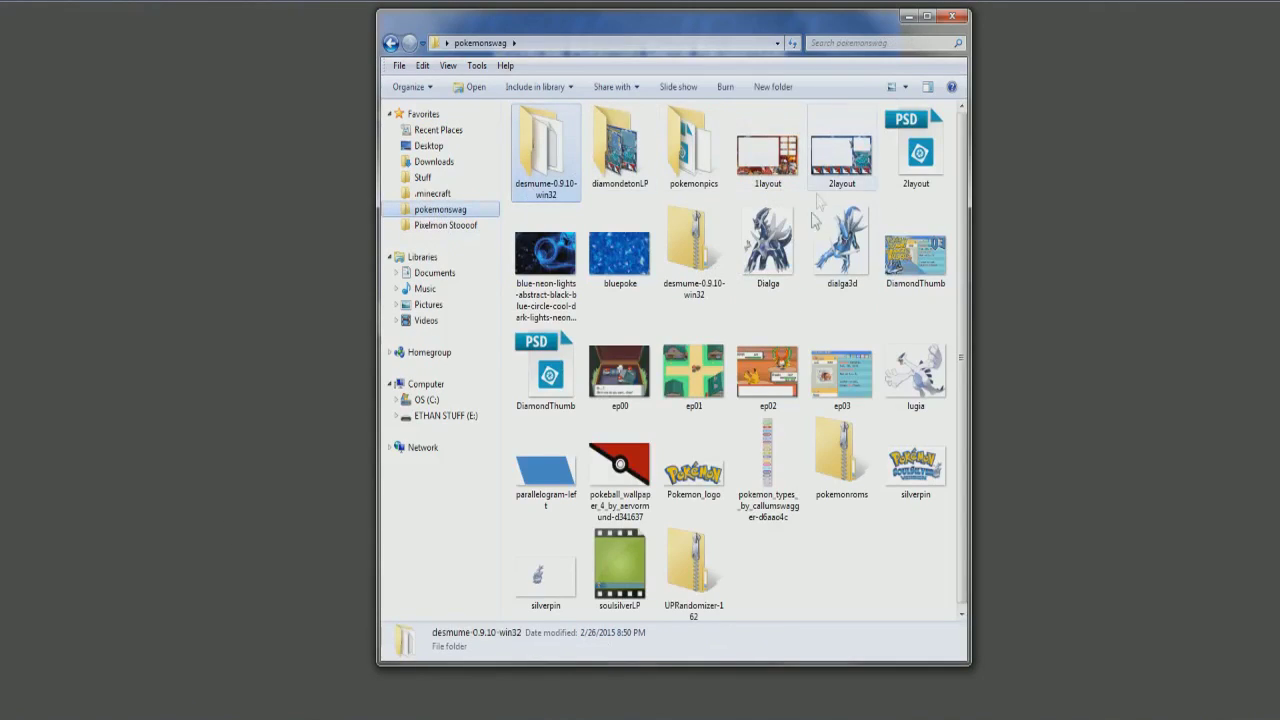
pyautogui.doubleClick(698, 566)
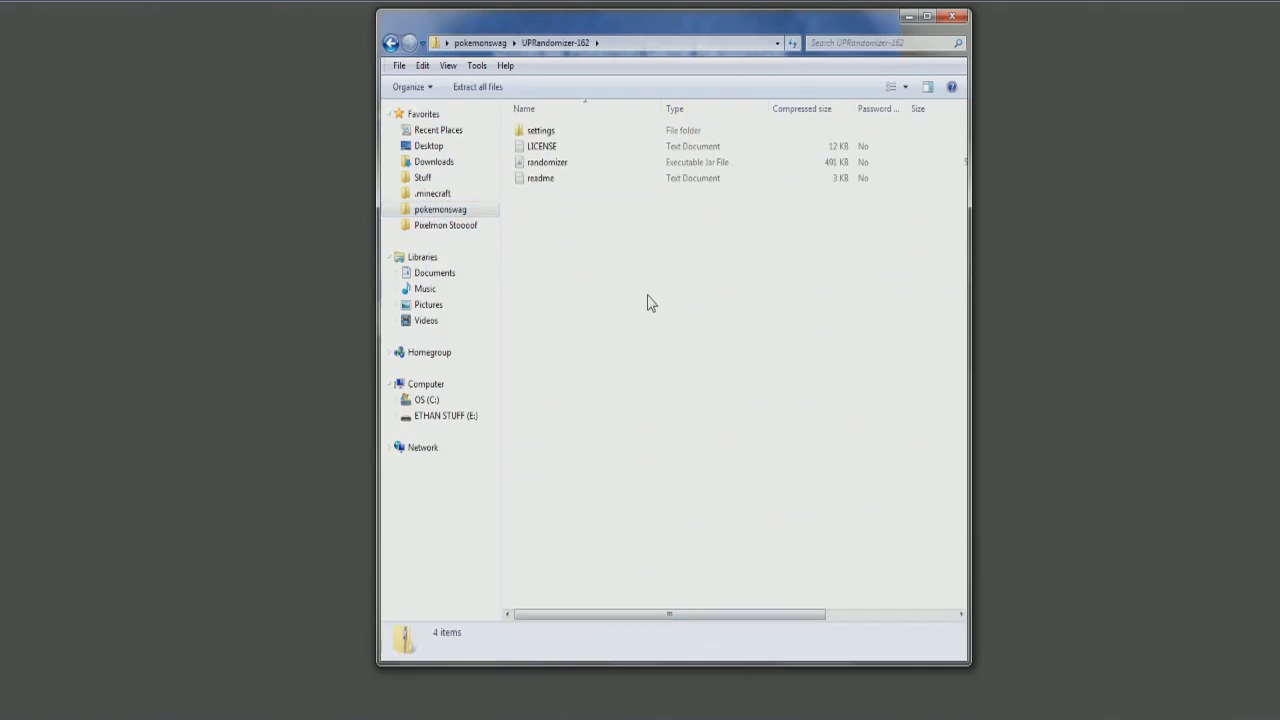
pyautogui.click(391, 43)
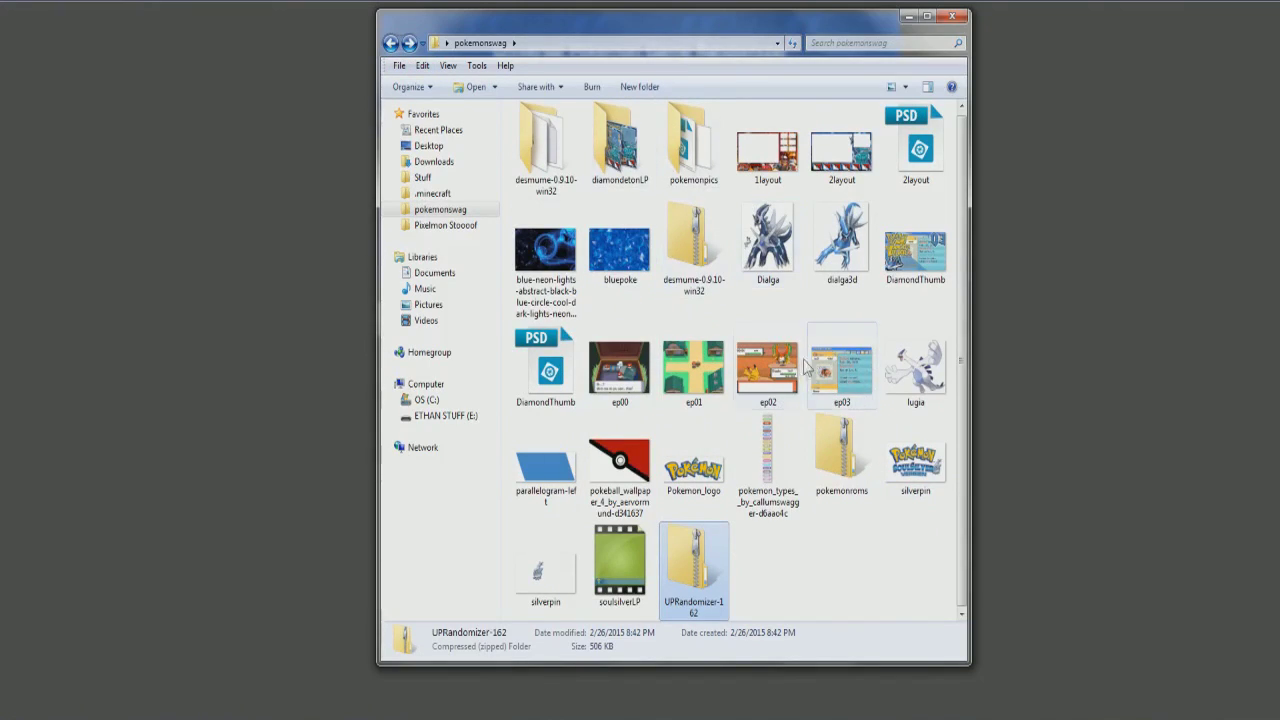
pyautogui.click(409, 43)
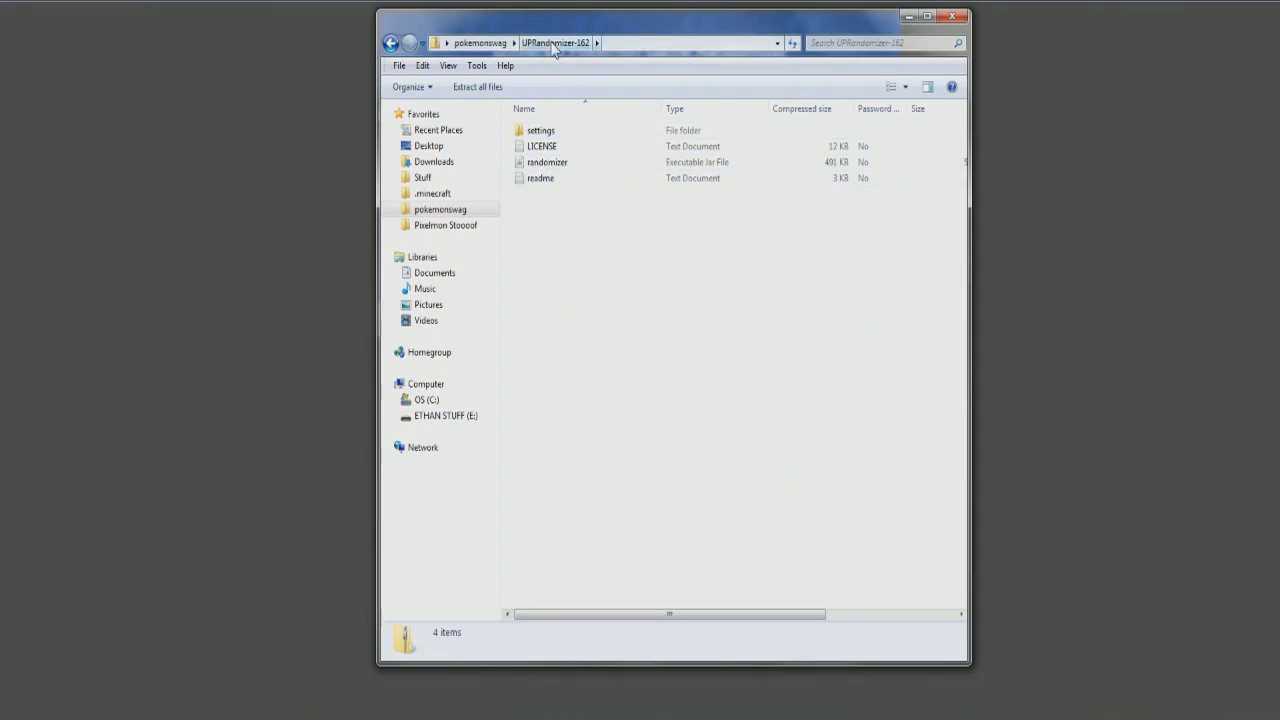
# Look through the preset files in the UPRandomizer-162 archive's settings folder and return to the archive's main level.
pyautogui.click(547, 134)
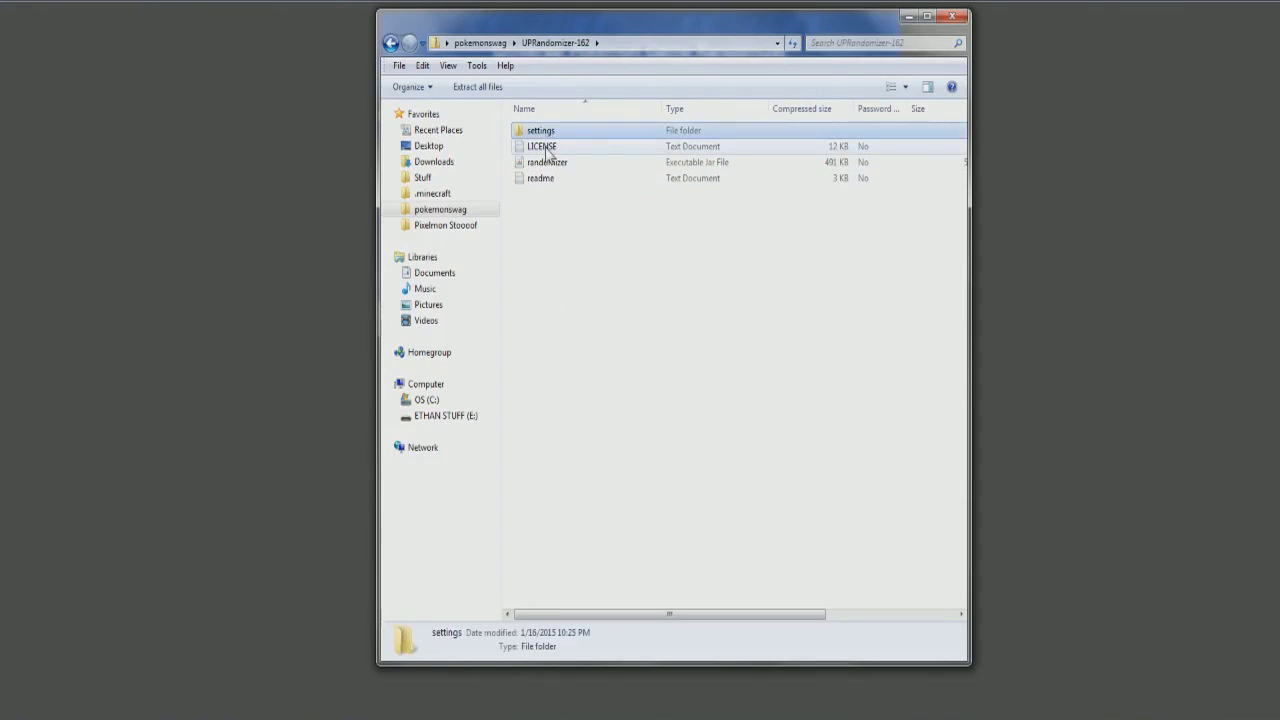
pyautogui.press('Down')
pyautogui.press('Down')
pyautogui.press('Down')
pyautogui.doubleClick(549, 132)
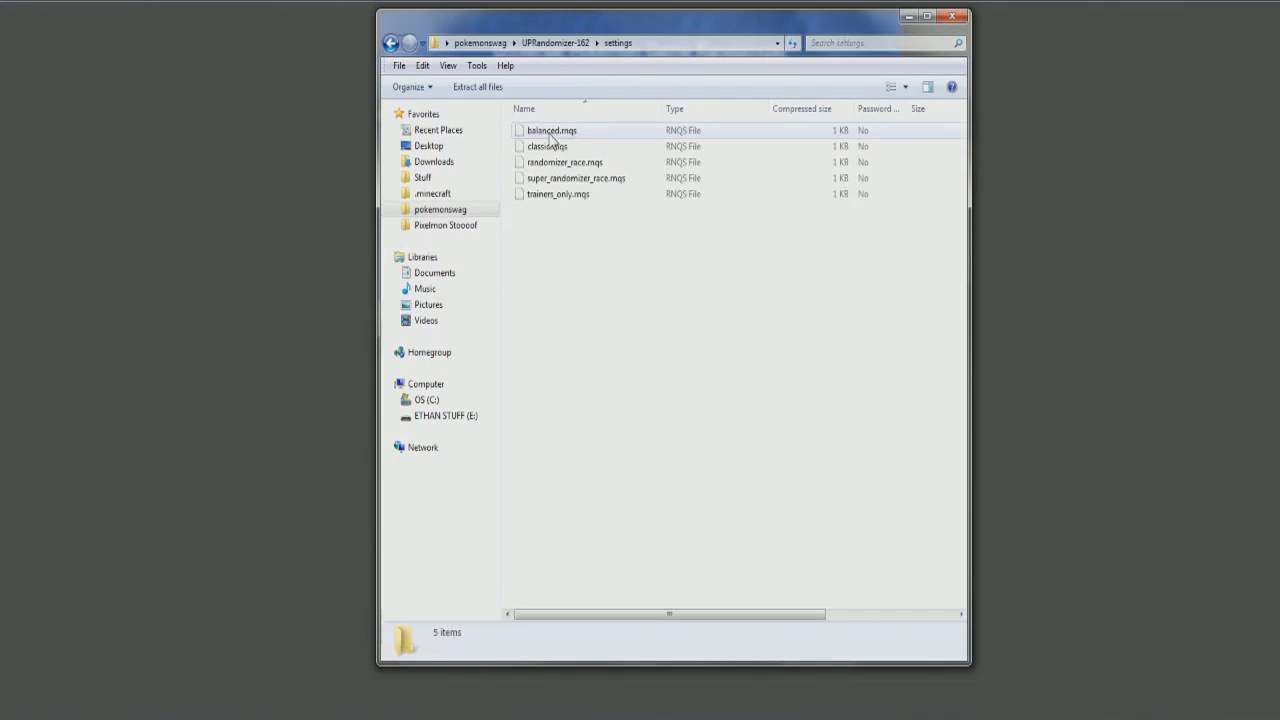
pyautogui.click(391, 43)
# View the archive's LICENSE and readme text files, closing each one again.
pyautogui.click(549, 148)
pyautogui.doubleClick(549, 148)
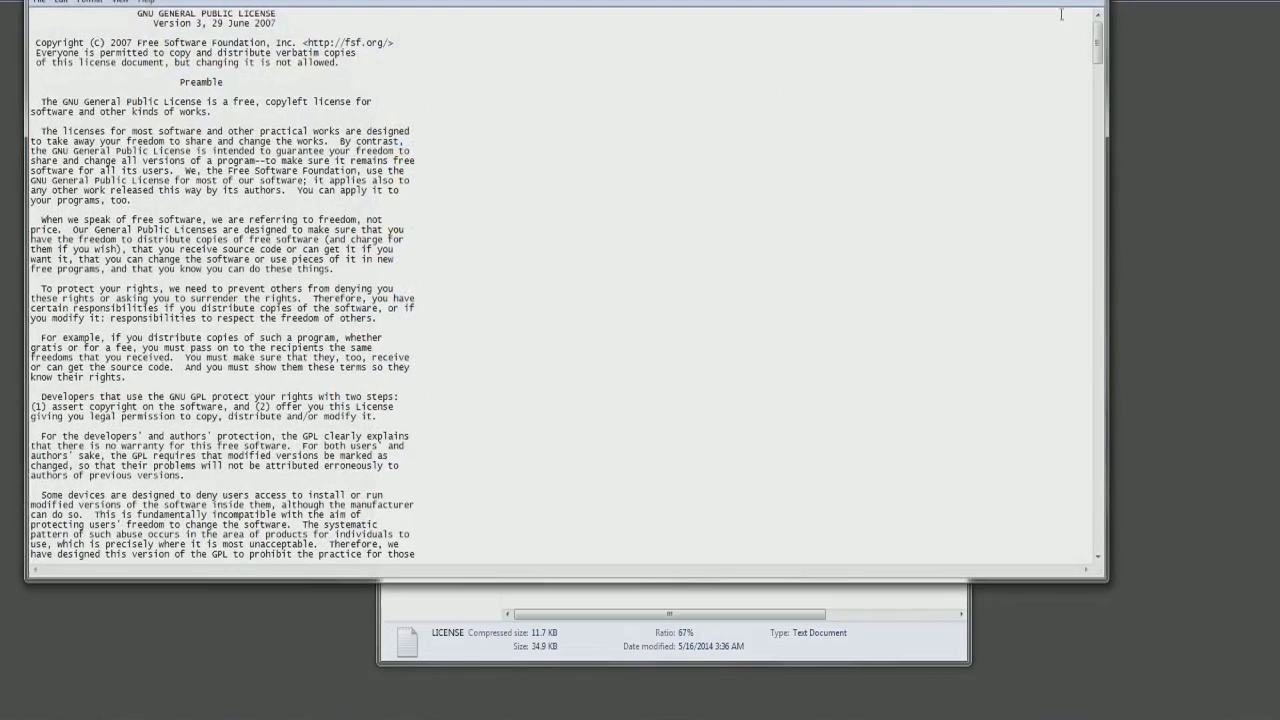
pyautogui.hotkey('alt', 'F4')
pyautogui.doubleClick(603, 180)
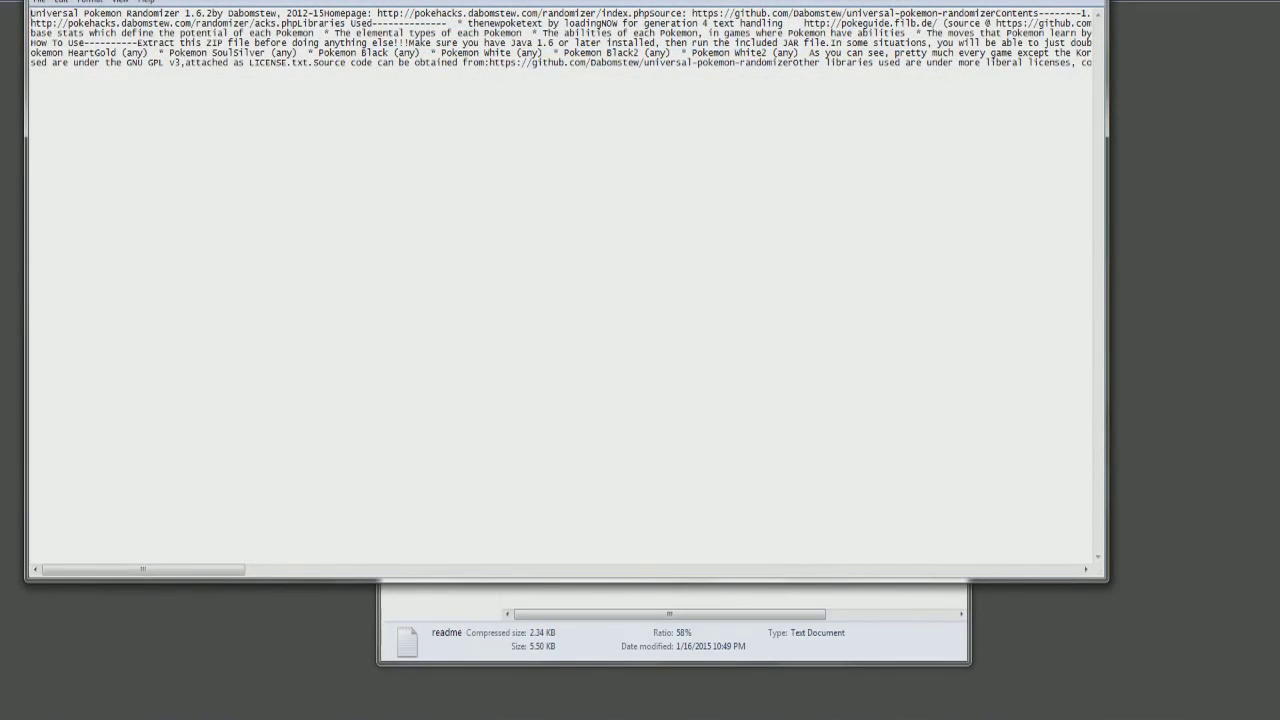
pyautogui.hotkey('alt', 'F4')
# Launch the randomizer jar from the archive and browse to the Desktop in its Open ROM dialog.
pyautogui.click(557, 132)
pyautogui.click(549, 164)
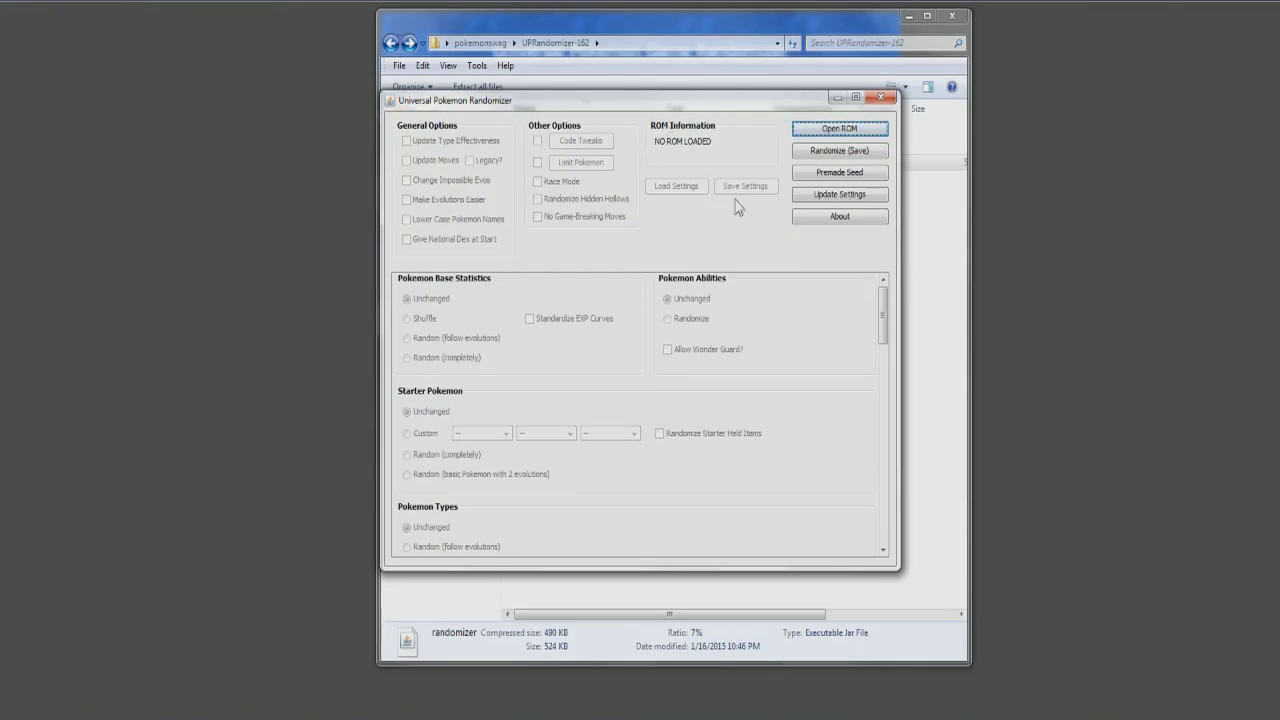
pyautogui.click(840, 129)
pyautogui.click(466, 296)
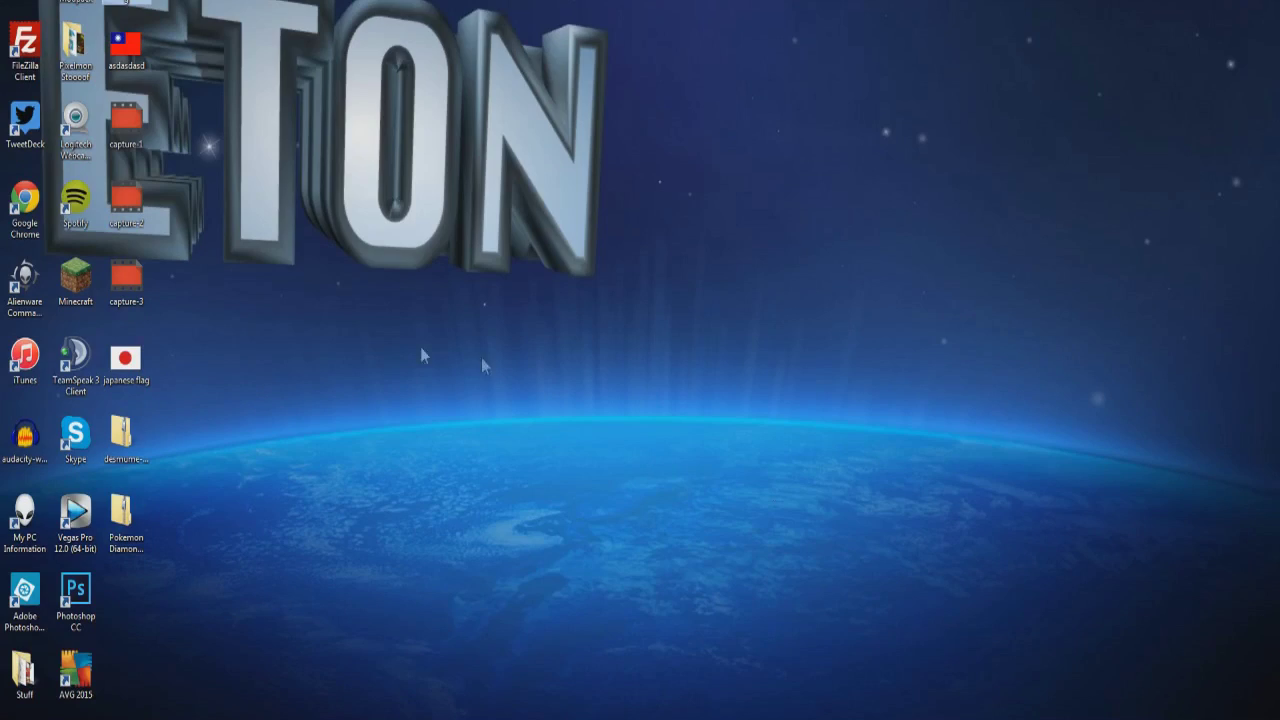
# Extract 1015 Pokemon Diamond (v05) (US).nds from its archive to the desktop and close the archive window.
pyautogui.moveTo(565, 320); pyautogui.dragTo(544, 358)
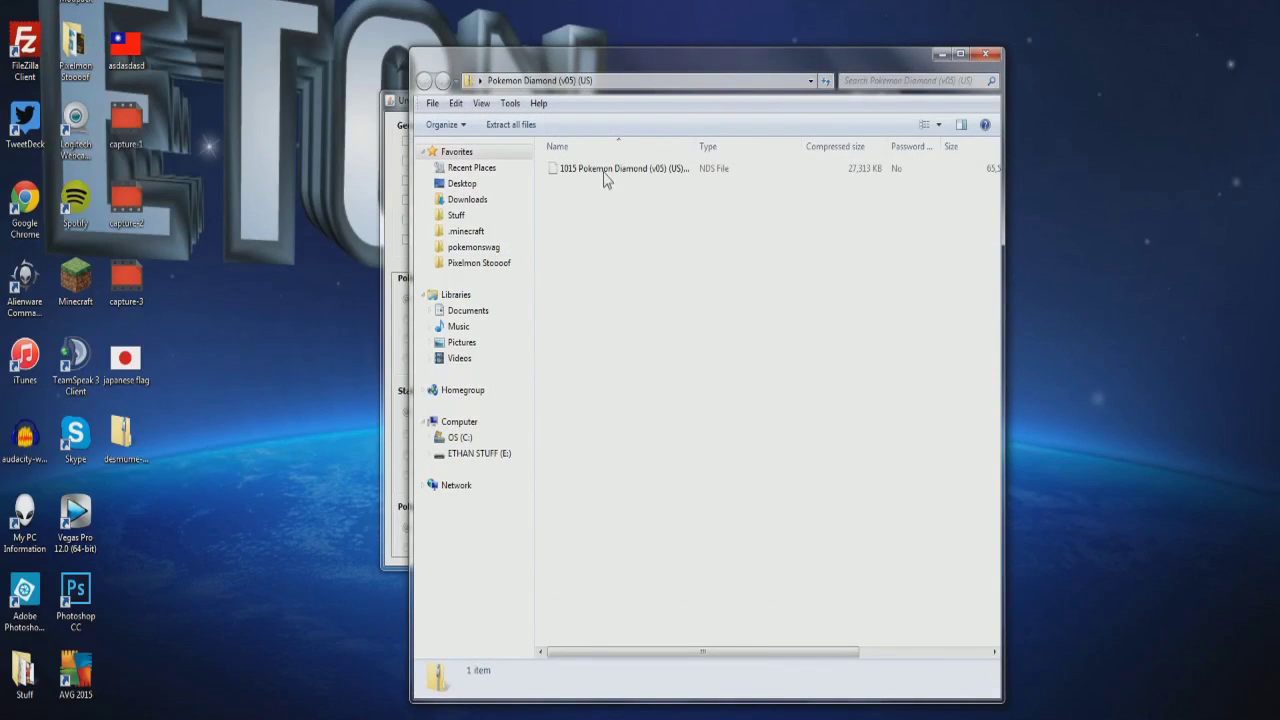
pyautogui.click(608, 172)
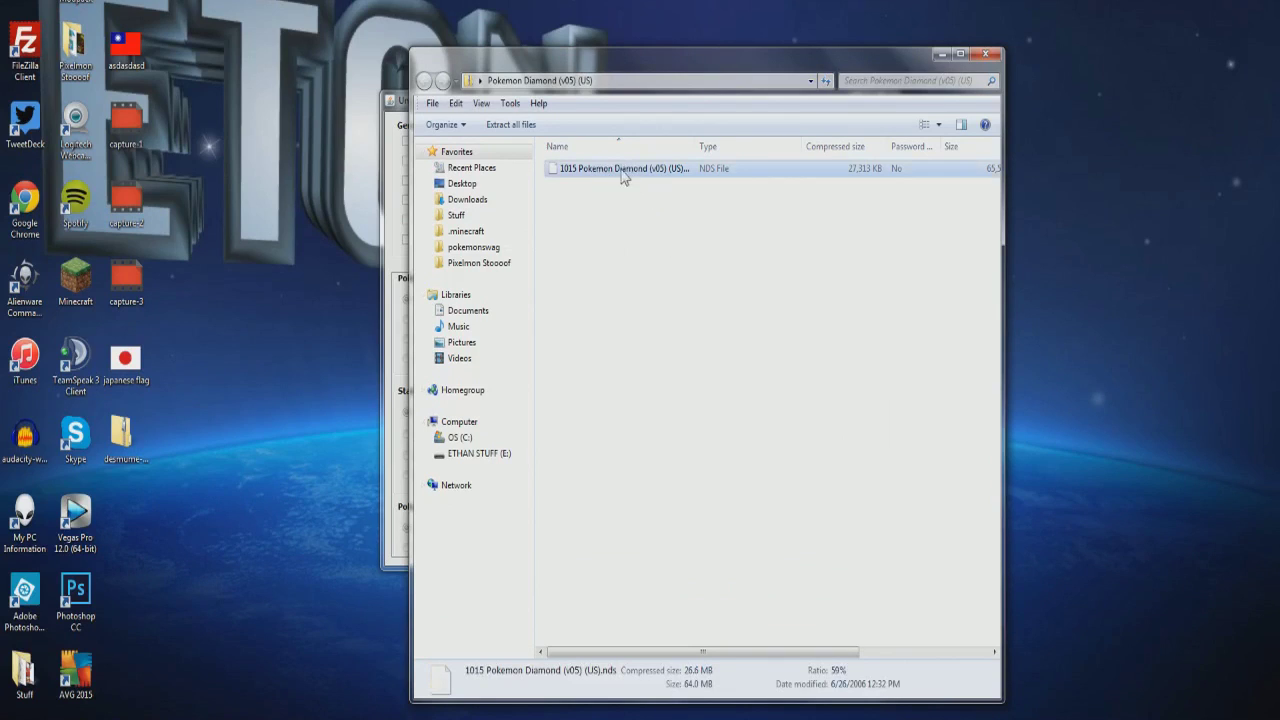
pyautogui.moveTo(640, 175); pyautogui.dragTo(114, 513)
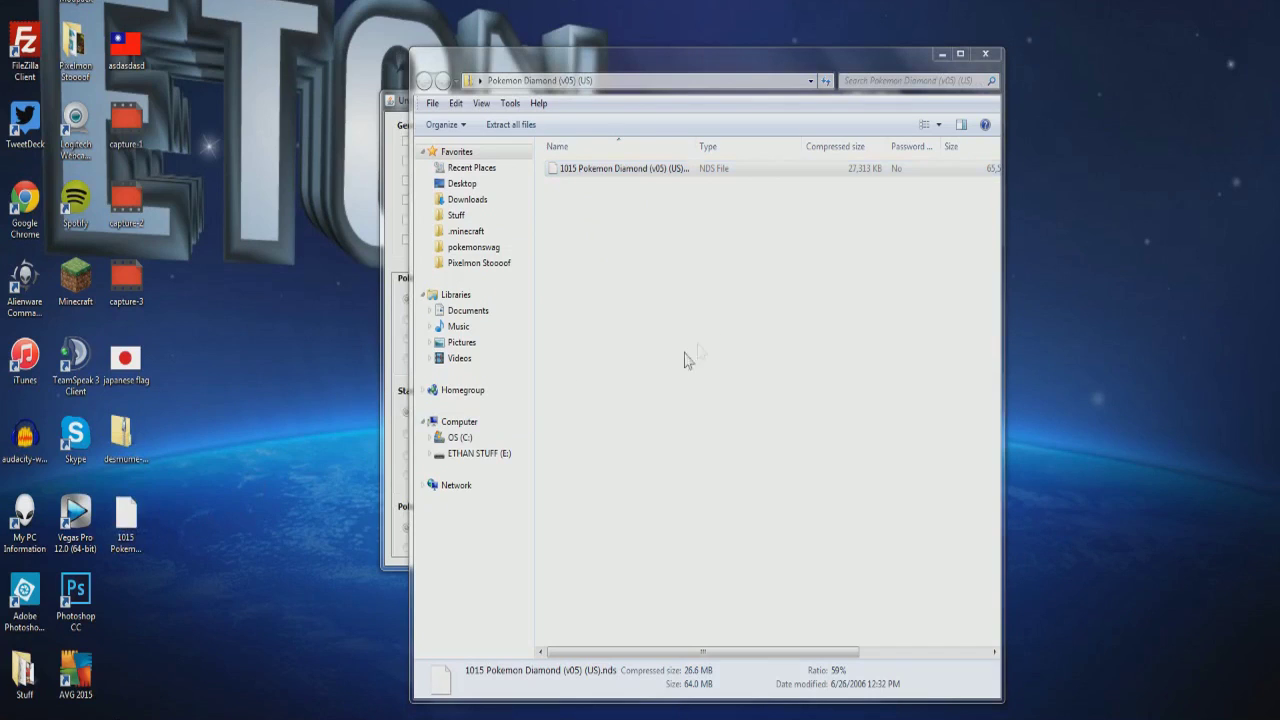
pyautogui.click(757, 317)
pyautogui.click(995, 58)
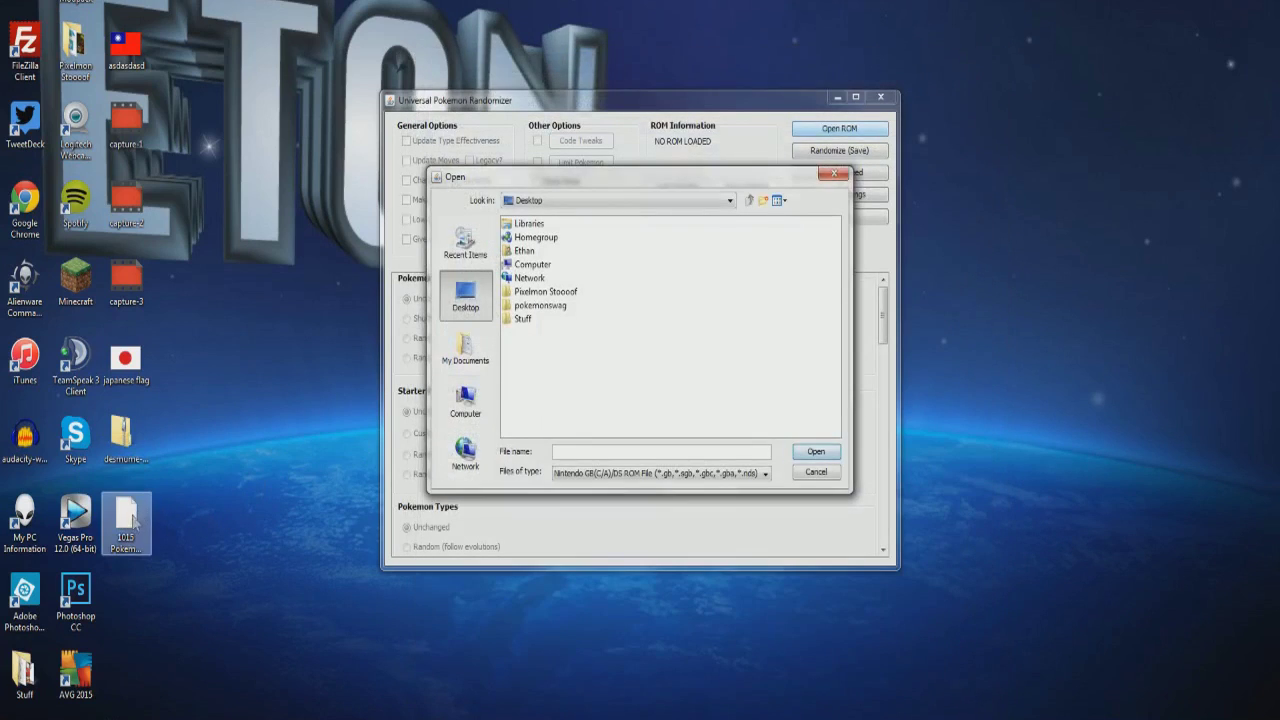
# Reopen the ROM chooser to refresh its file list and load 1015 Pokemon Diamond (v05) (US).nds from the Desktop.
pyautogui.click(833, 174)
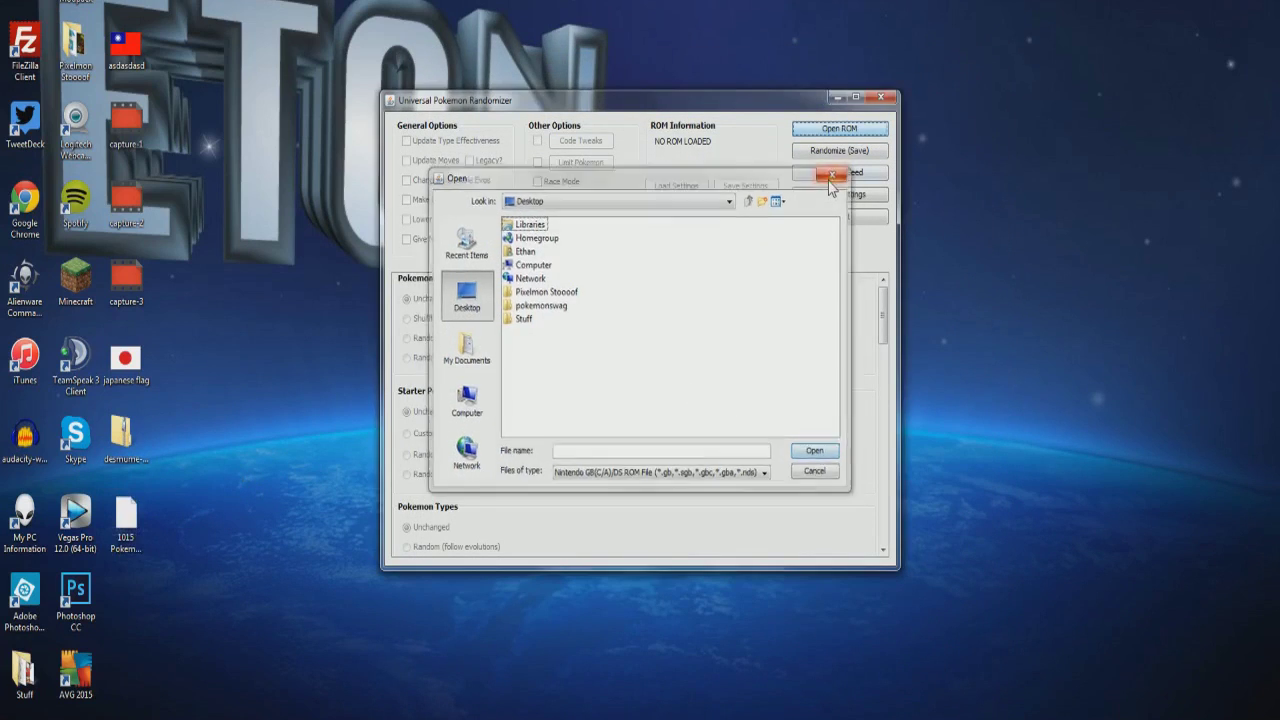
pyautogui.click(840, 131)
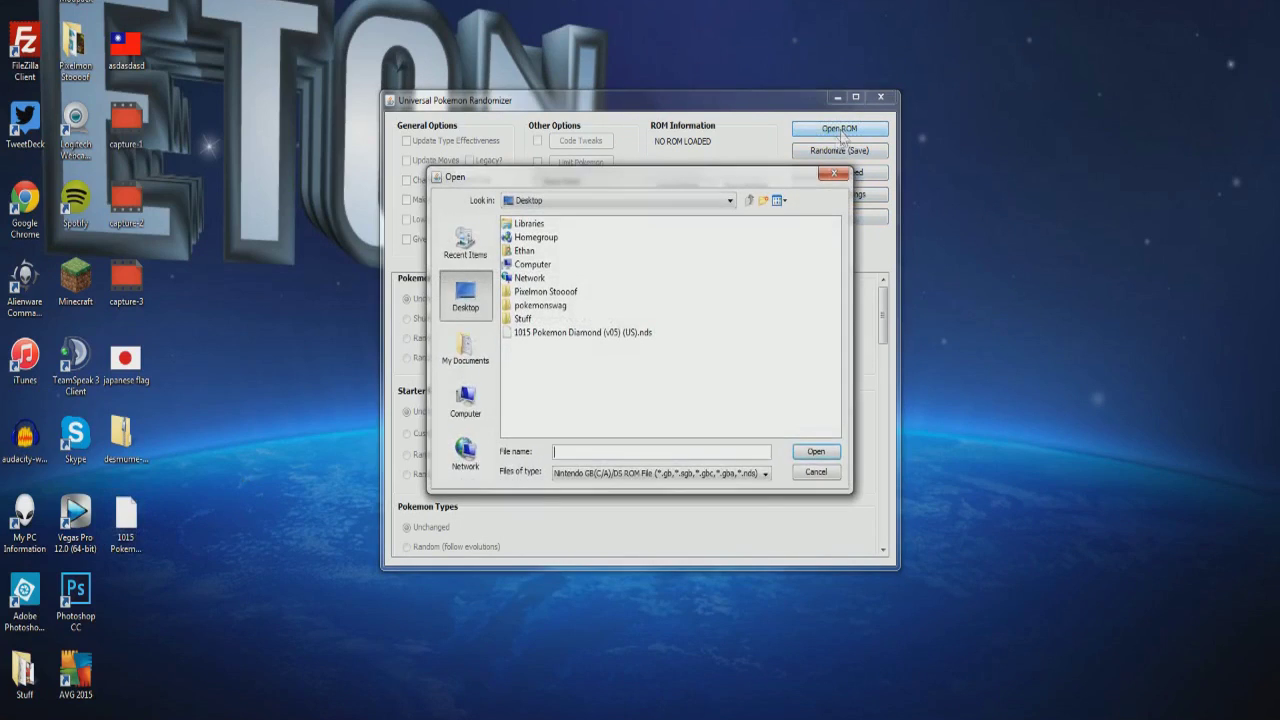
pyautogui.click(578, 333)
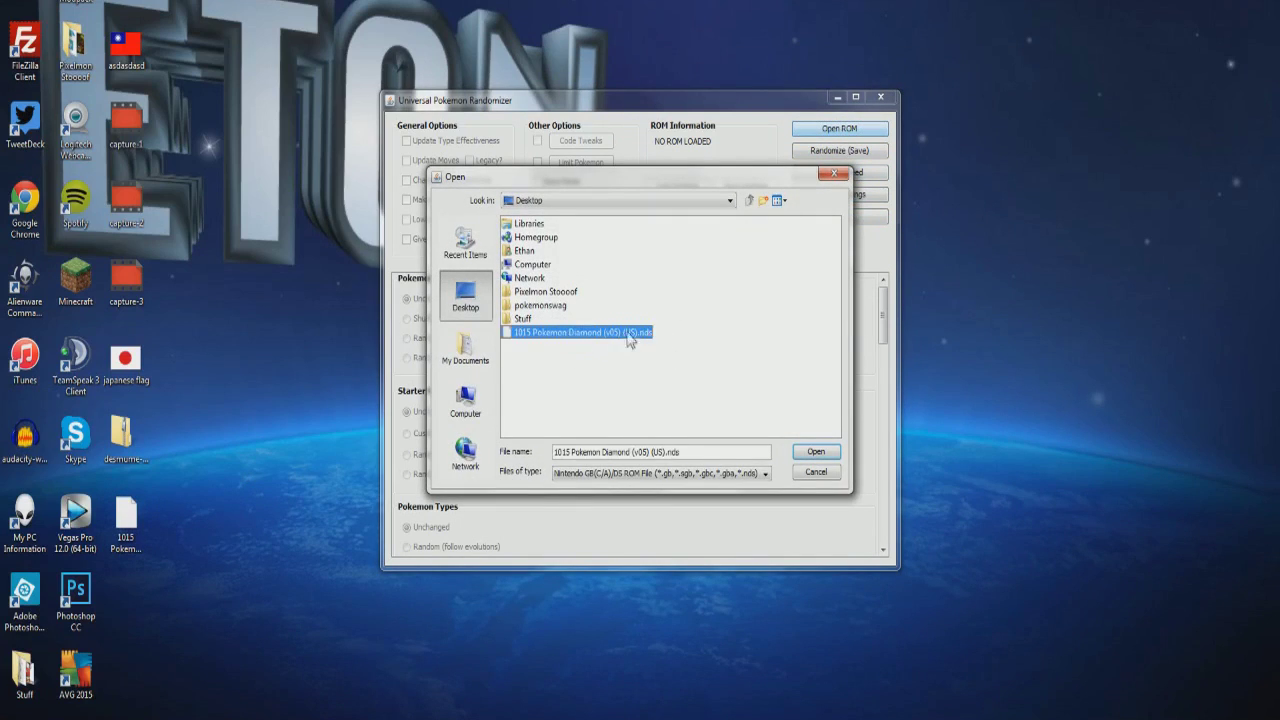
pyautogui.click(820, 454)
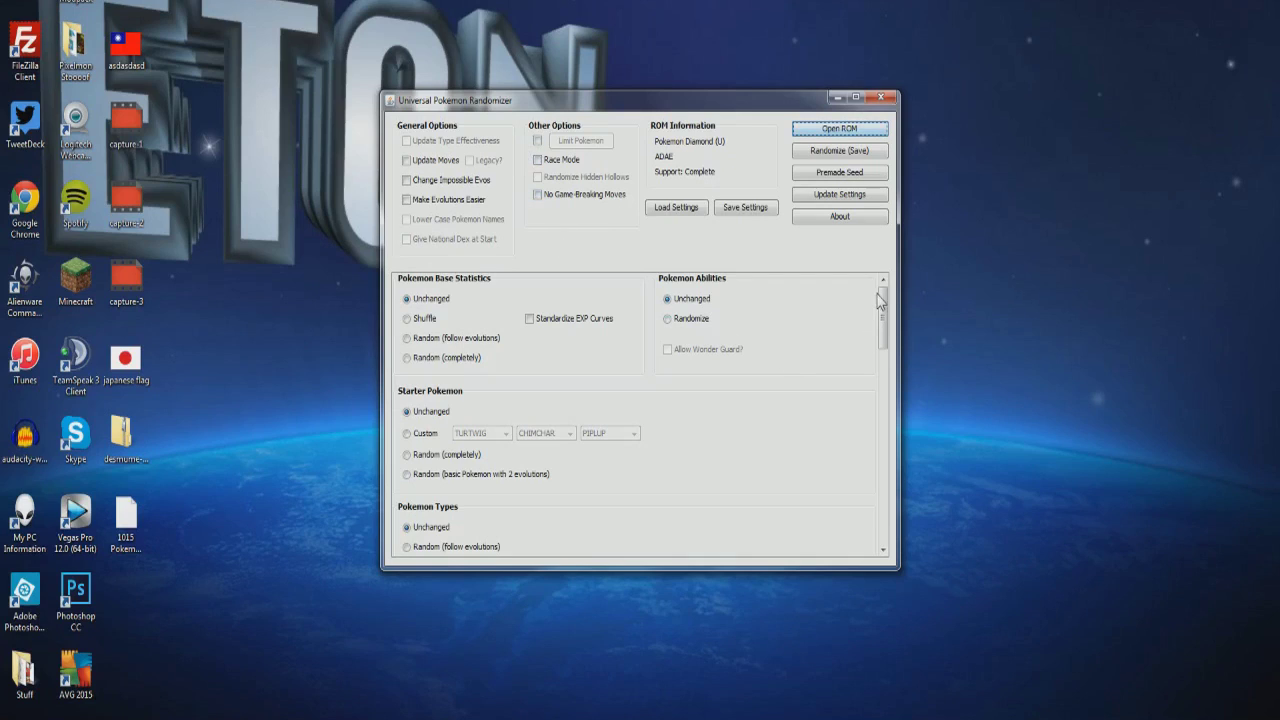
# Enable the Change Impossible Evos general option.
pyautogui.moveTo(882, 316)
pyautogui.mouseDown()
pyautogui.moveTo(882, 372)
pyautogui.moveTo(882, 310)
pyautogui.mouseUp()
pyautogui.click(432, 183)
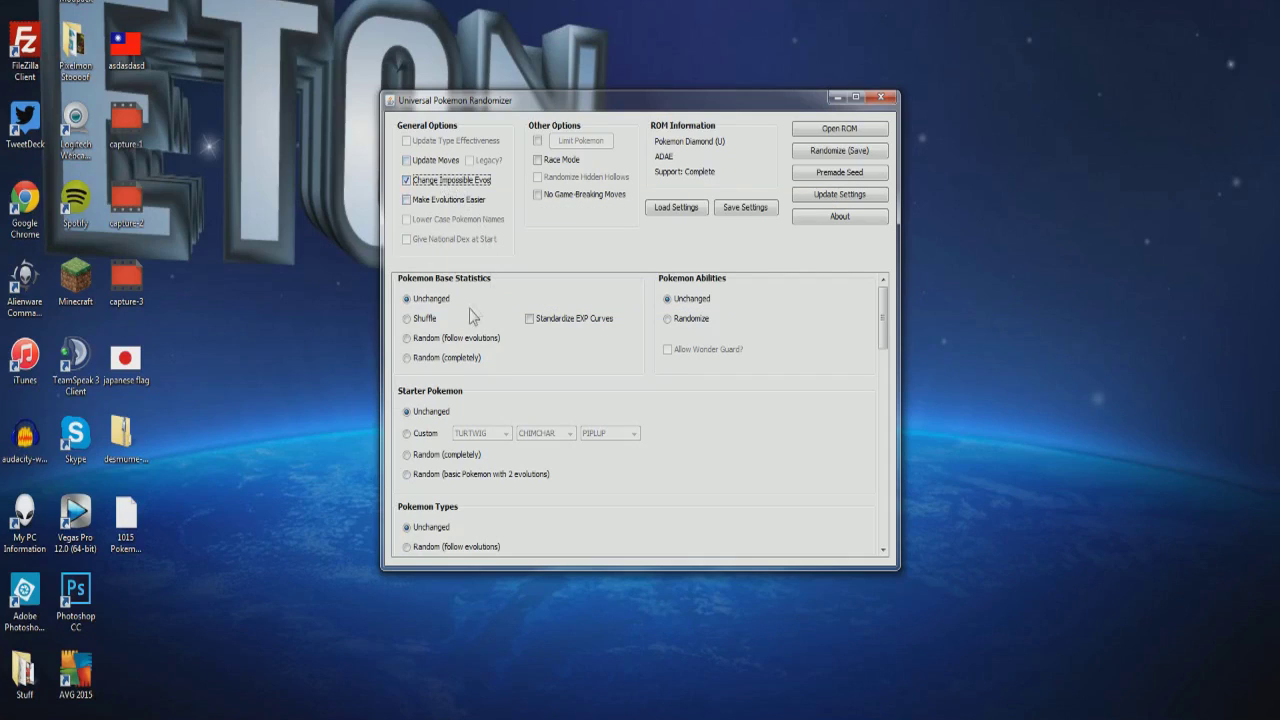
# Switch Starter Pokemon to Custom and choose VESPIQUEN, CHERUBI and STARLY as the three starters.
pyautogui.scroll(-3, 596, 358)
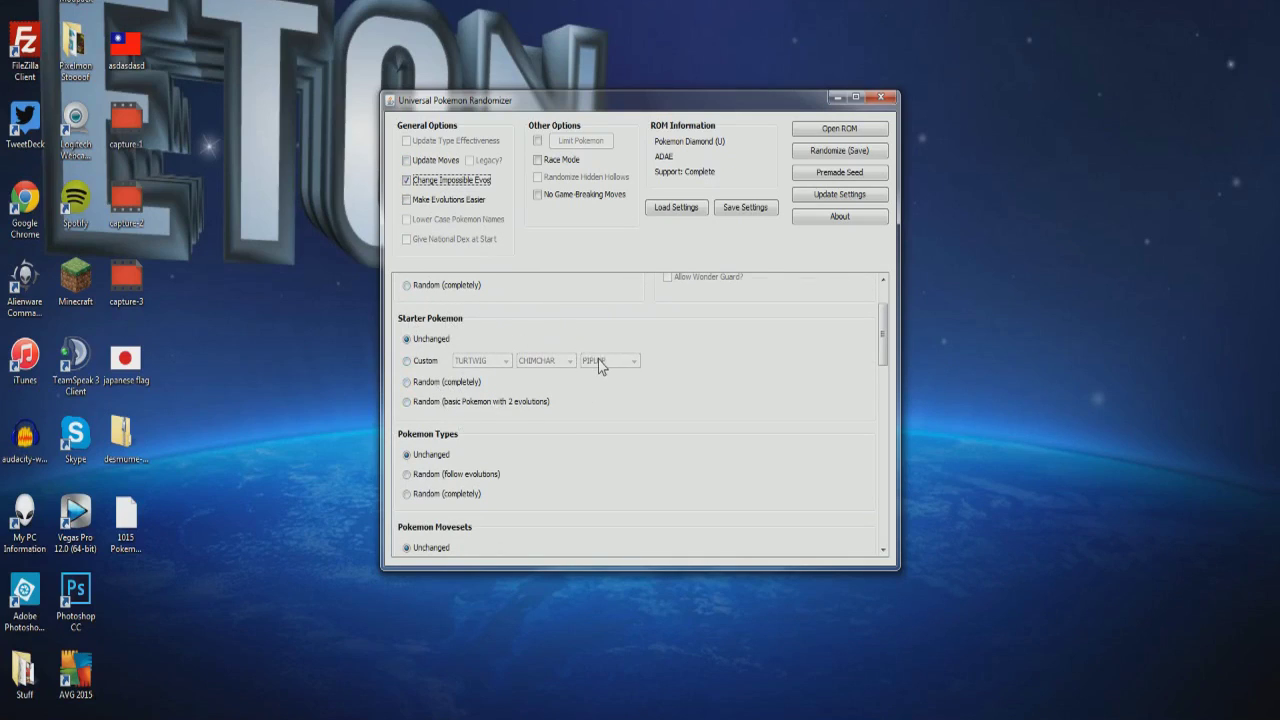
pyautogui.click(407, 360)
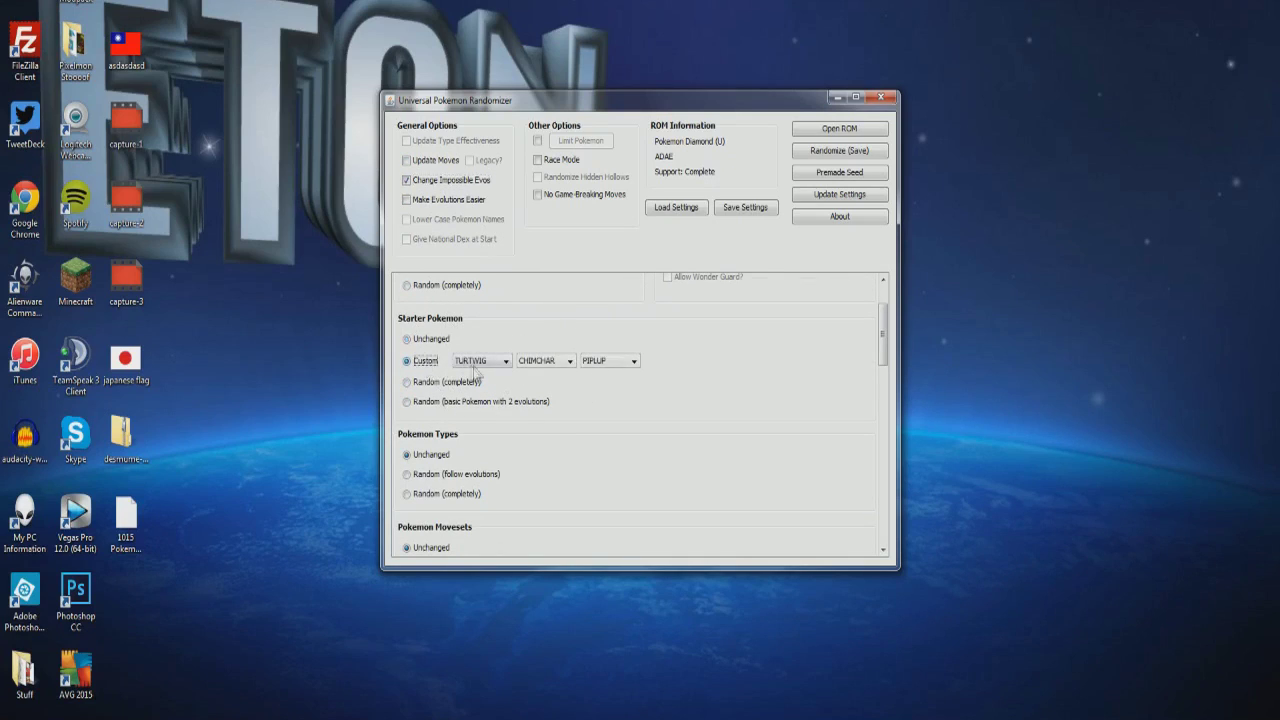
pyautogui.click(480, 360)
pyautogui.scroll(-3, 495, 423)
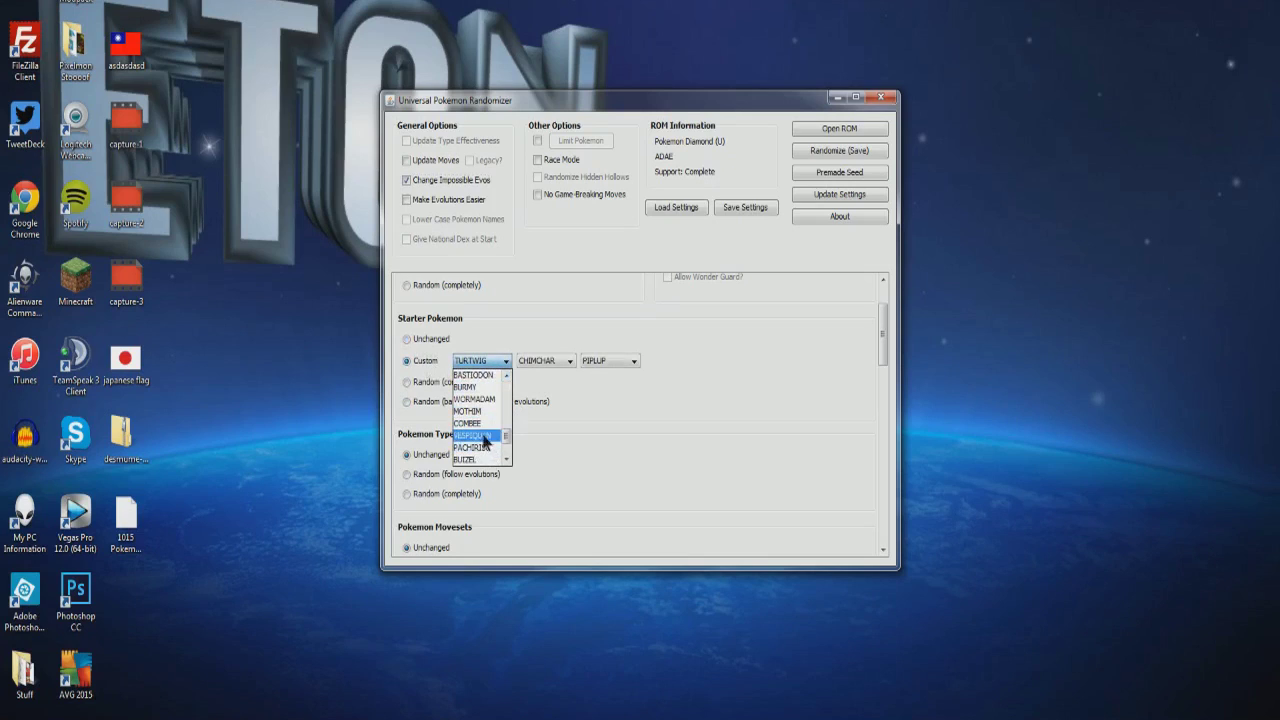
pyautogui.click(487, 448)
pyautogui.click(566, 361)
pyautogui.click(538, 448)
pyautogui.scroll(-5, 620, 387)
pyautogui.scroll(8, 618, 387)
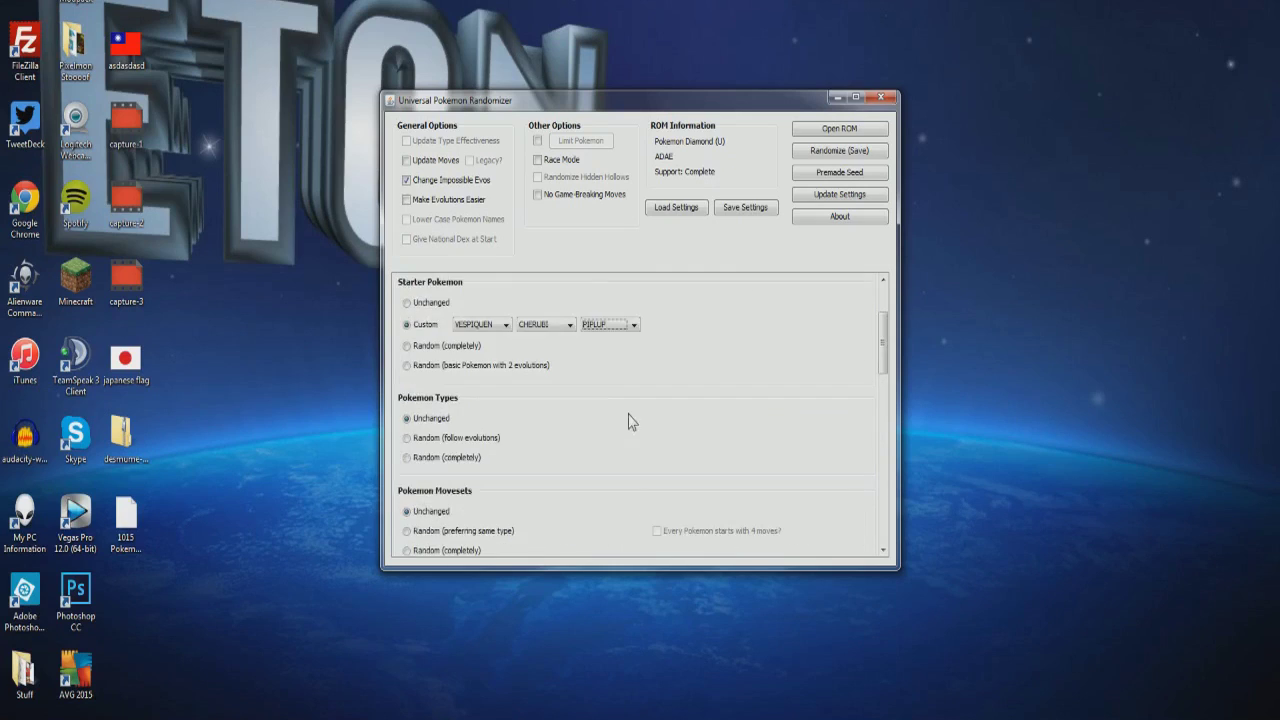
pyautogui.click(625, 433)
pyautogui.click(612, 484)
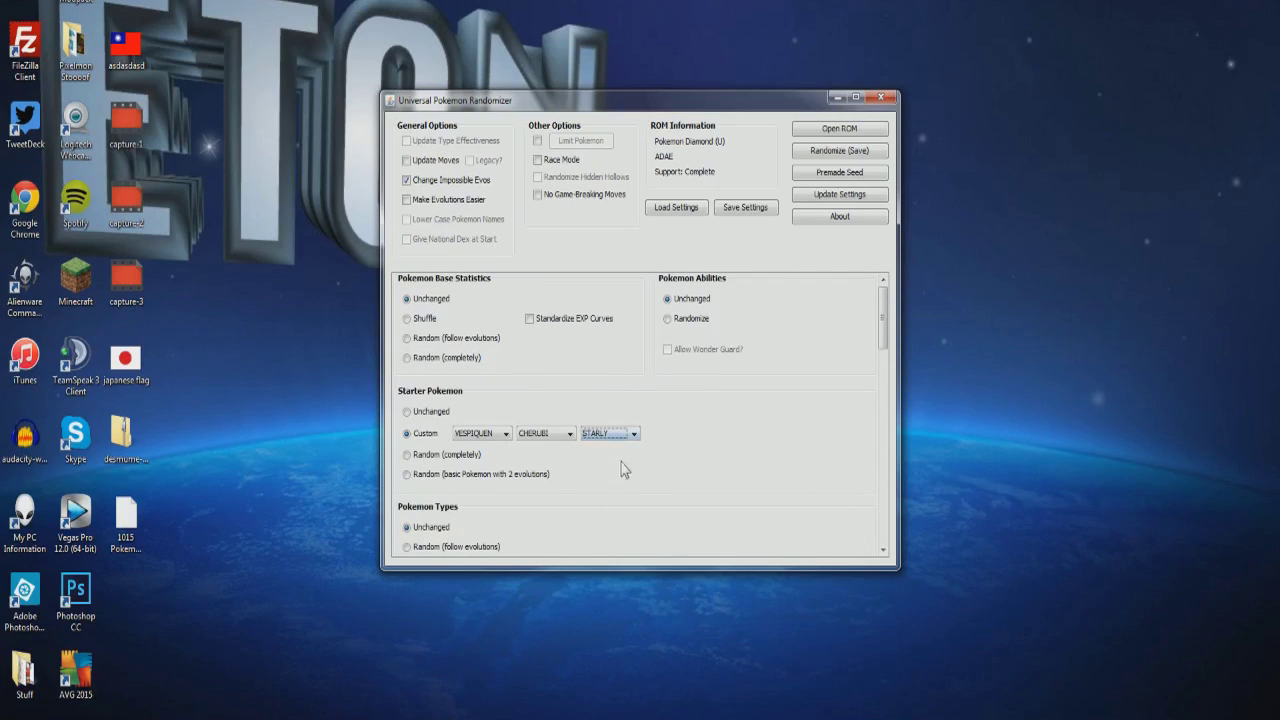
# Try the starter option for basic Pokemon with 2 evolutions, and settle on Random (completely) for Starter Pokemon.
pyautogui.click(442, 455)
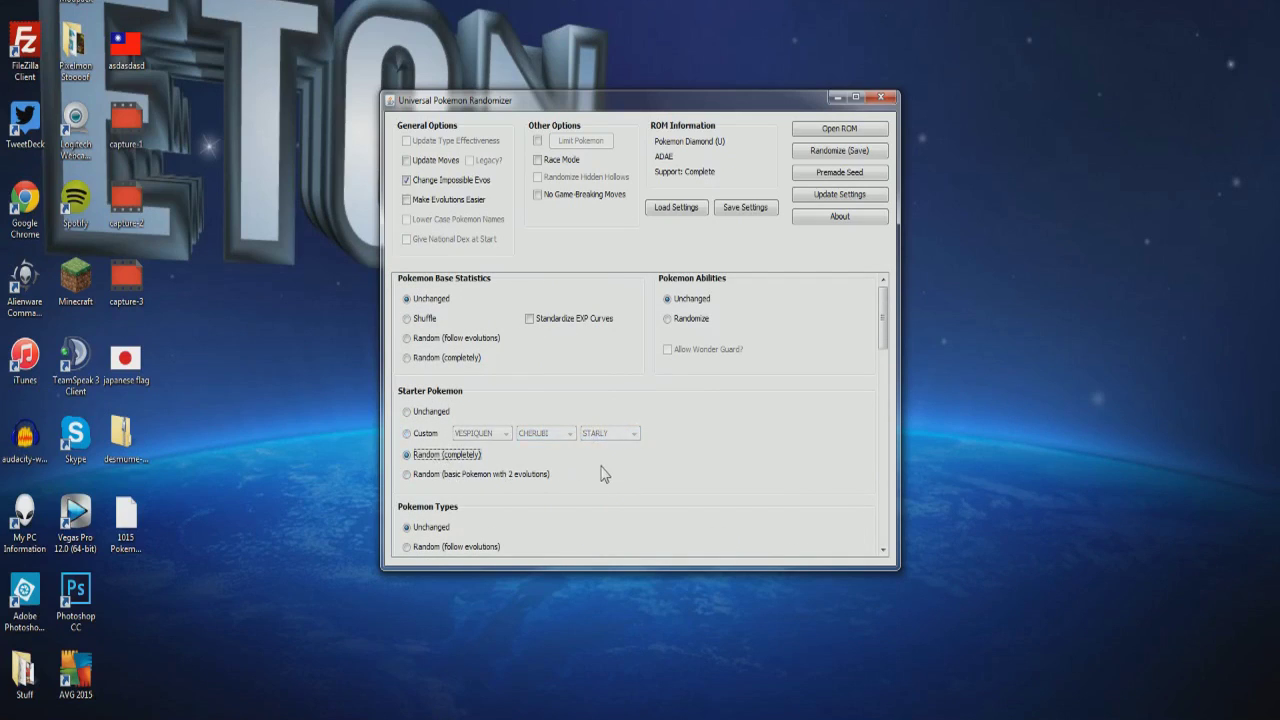
pyautogui.scroll(-2, 603, 471)
pyautogui.click(462, 404)
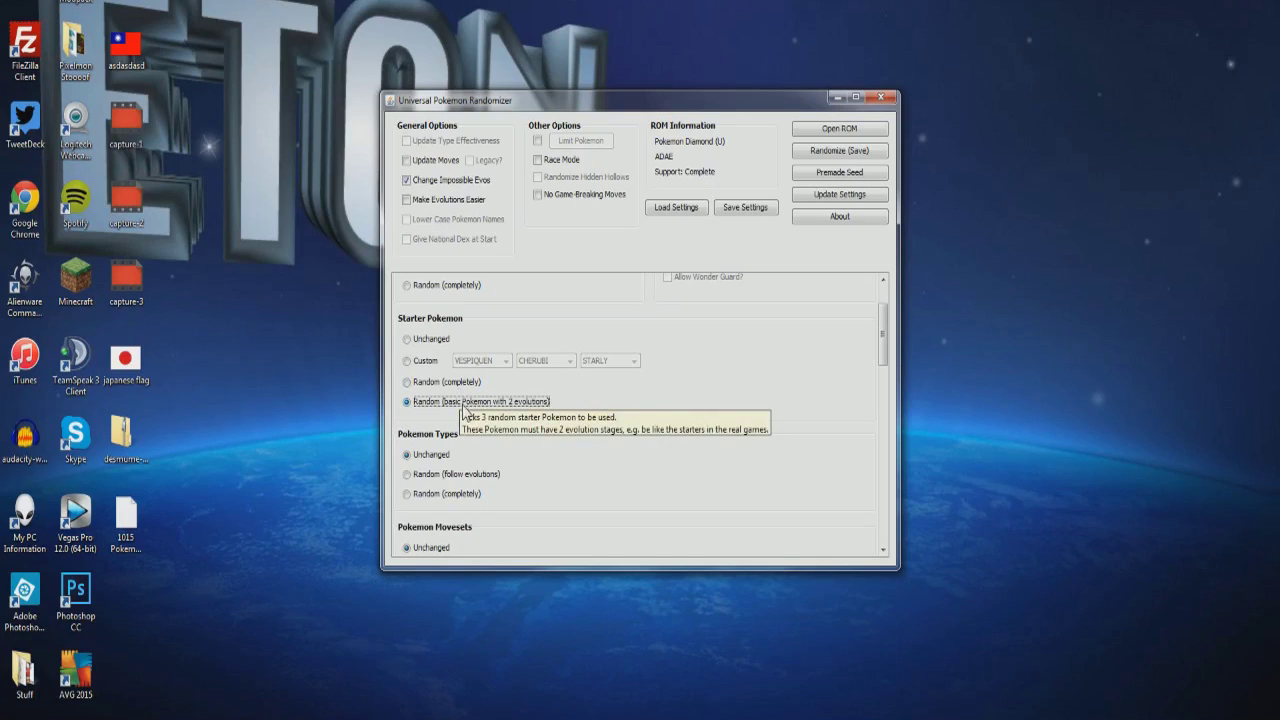
pyautogui.click(444, 388)
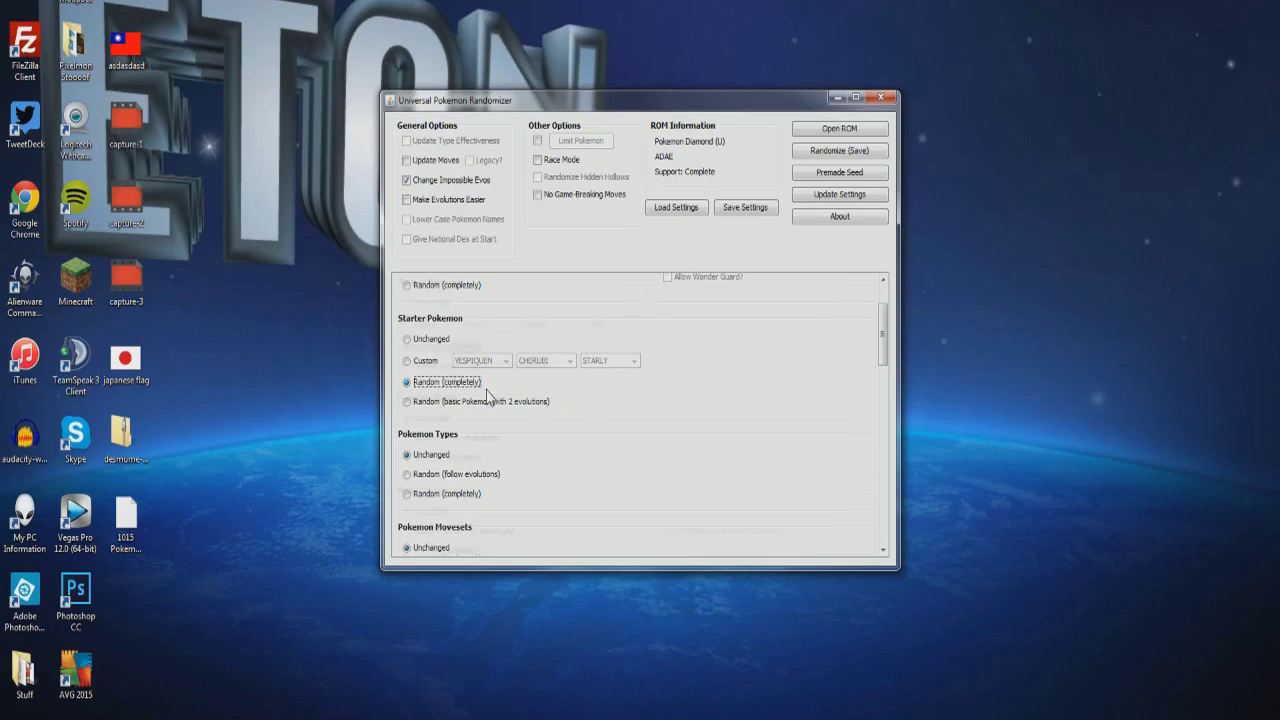
# Try the Type Themed option for Trainers Pokemon and settle on Random.
pyautogui.scroll(-2, 490, 390)
pyautogui.scroll(-4, 575, 412)
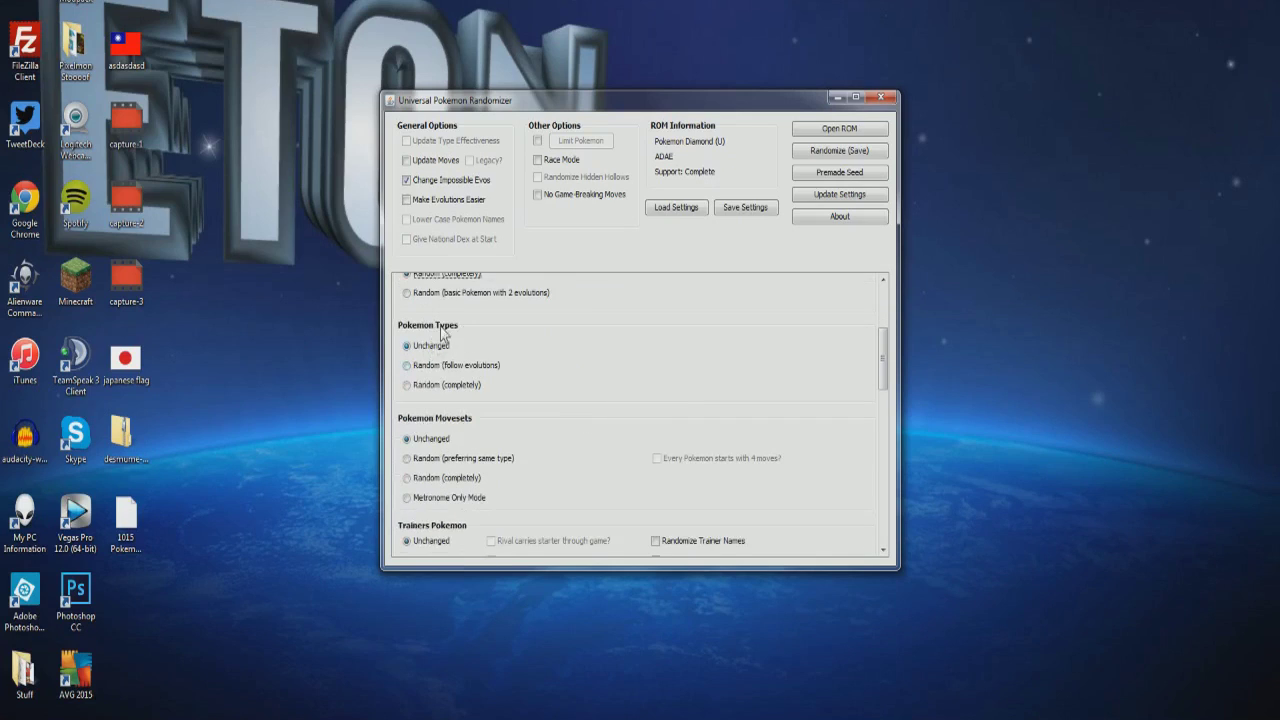
pyautogui.scroll(-4, 515, 350)
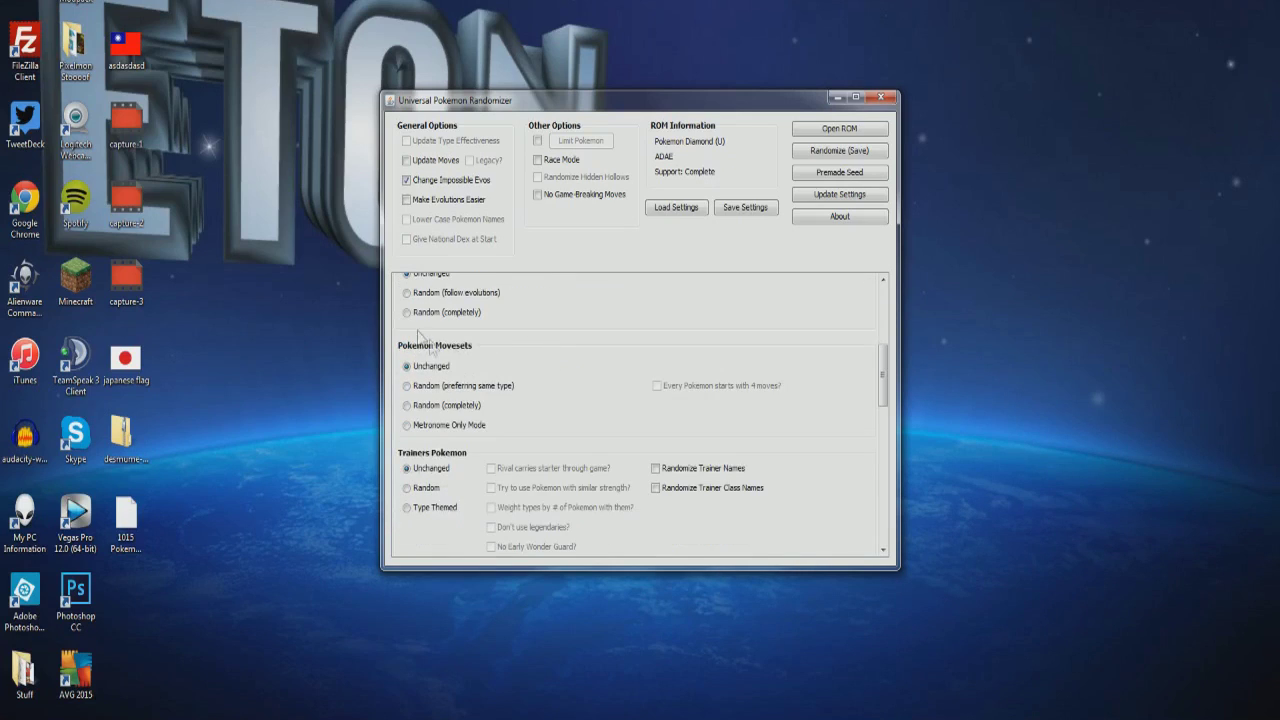
pyautogui.scroll(-6, 583, 362)
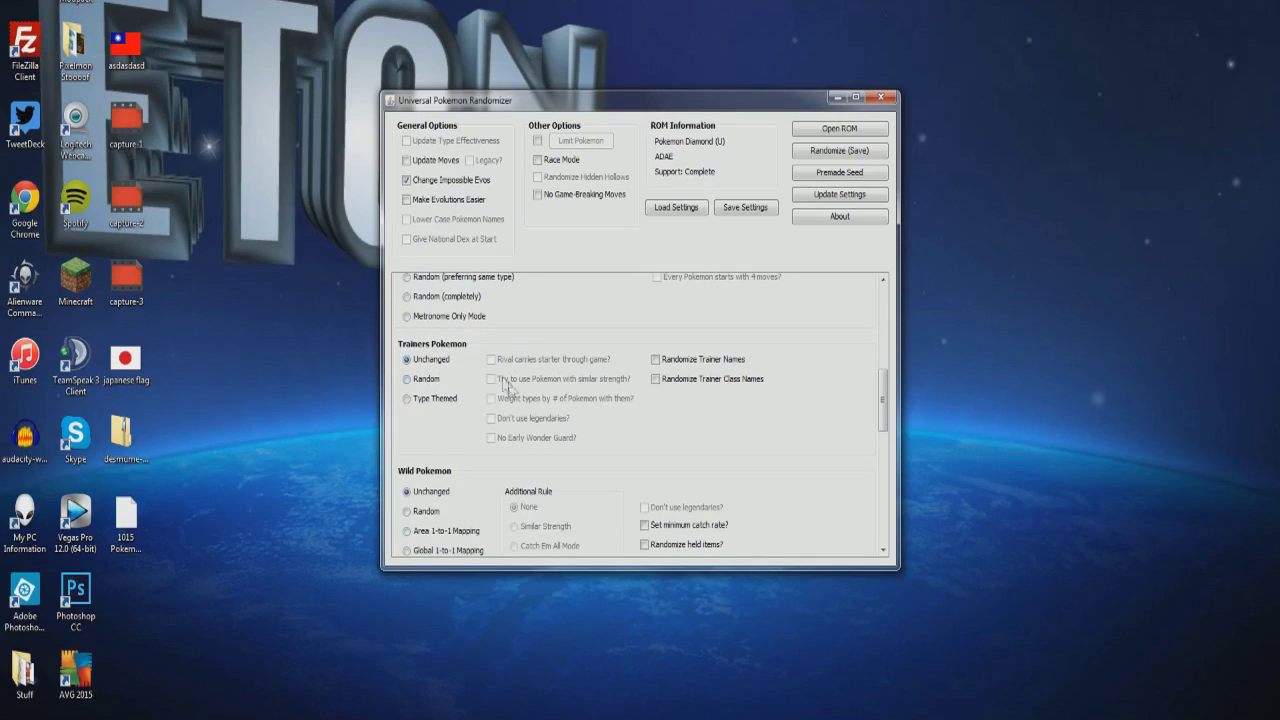
pyautogui.click(424, 380)
pyautogui.click(441, 402)
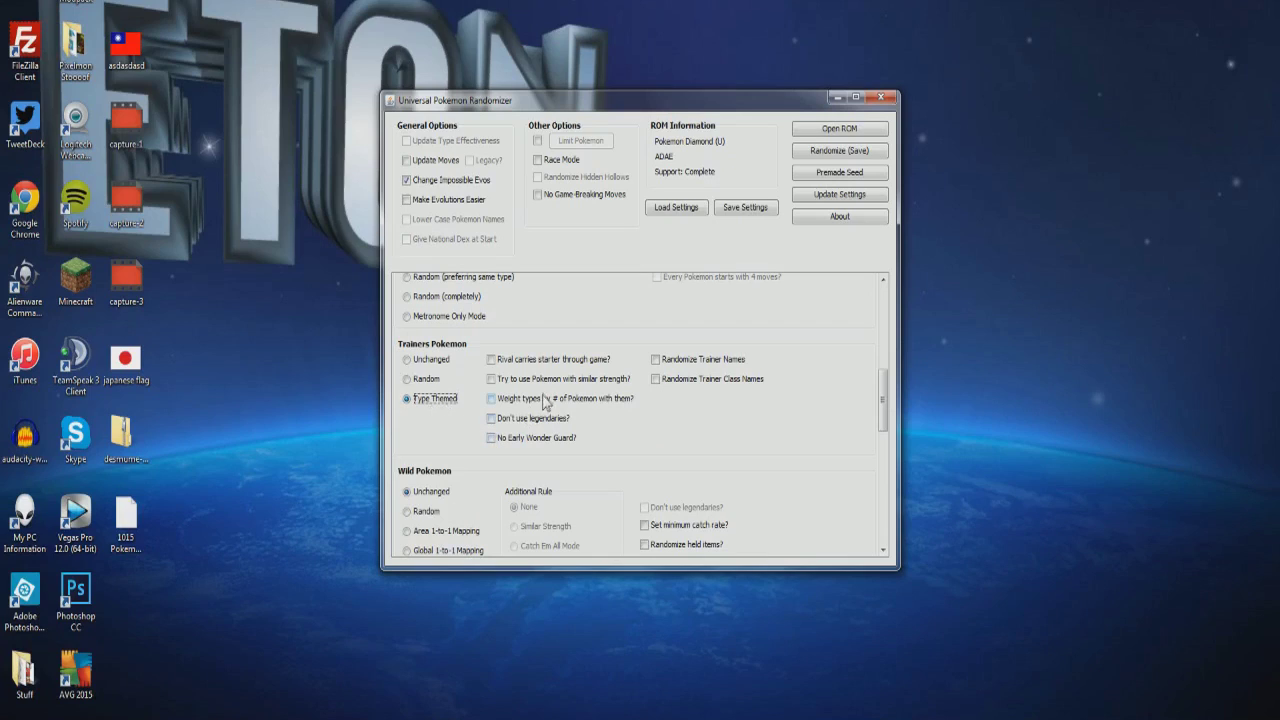
pyautogui.click(430, 380)
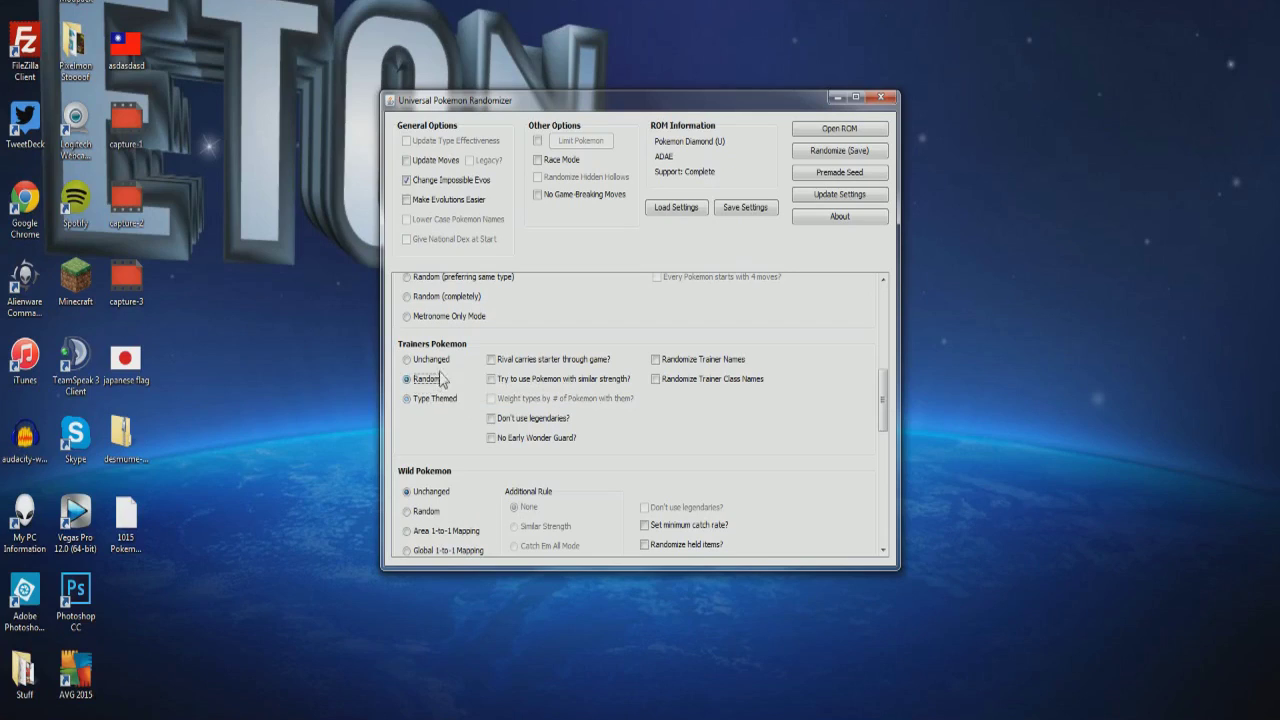
# Enable No Early Wonder Guard for Trainers Pokemon, keeping the legendaries restriction and similar strength options off.
pyautogui.click(525, 379)
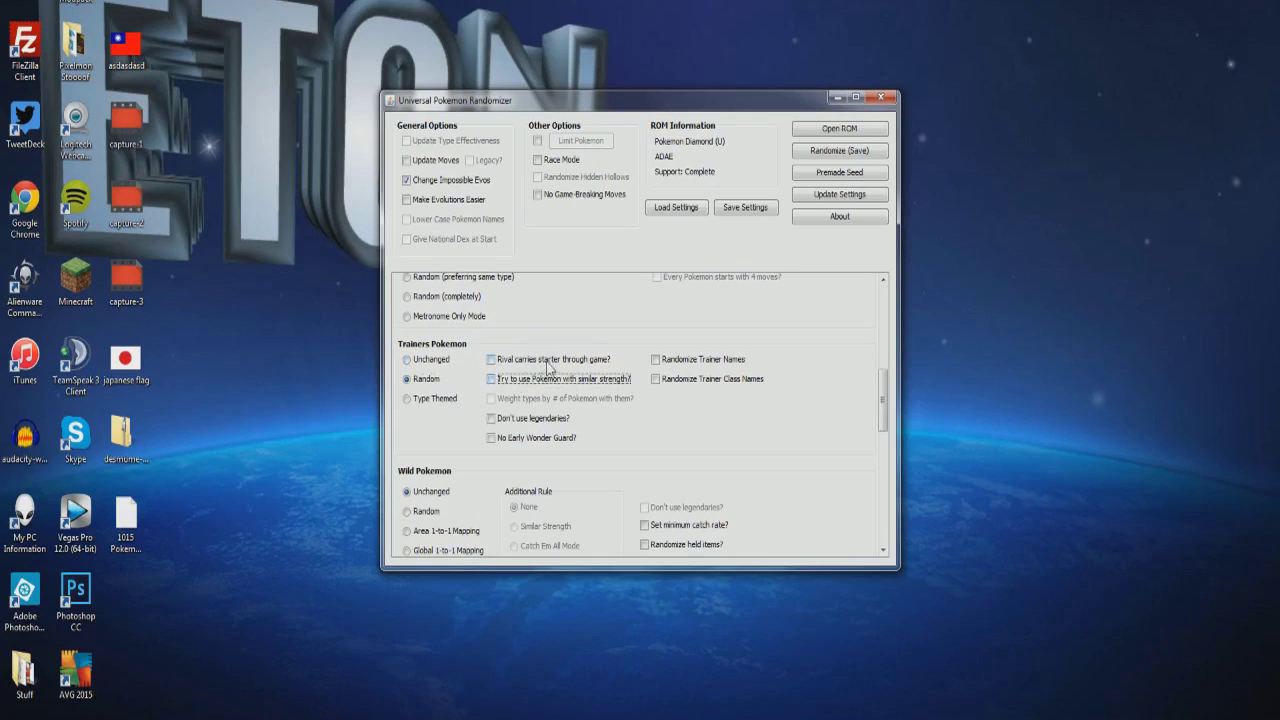
pyautogui.click(525, 418)
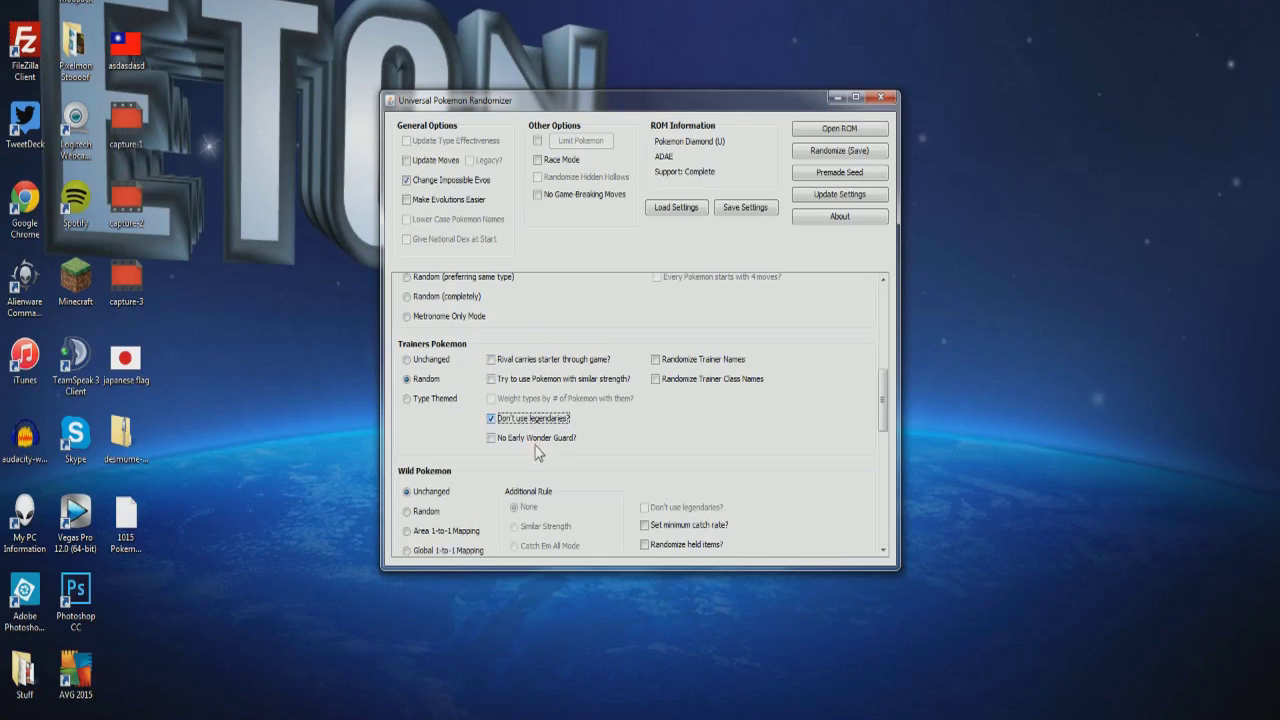
pyautogui.click(540, 438)
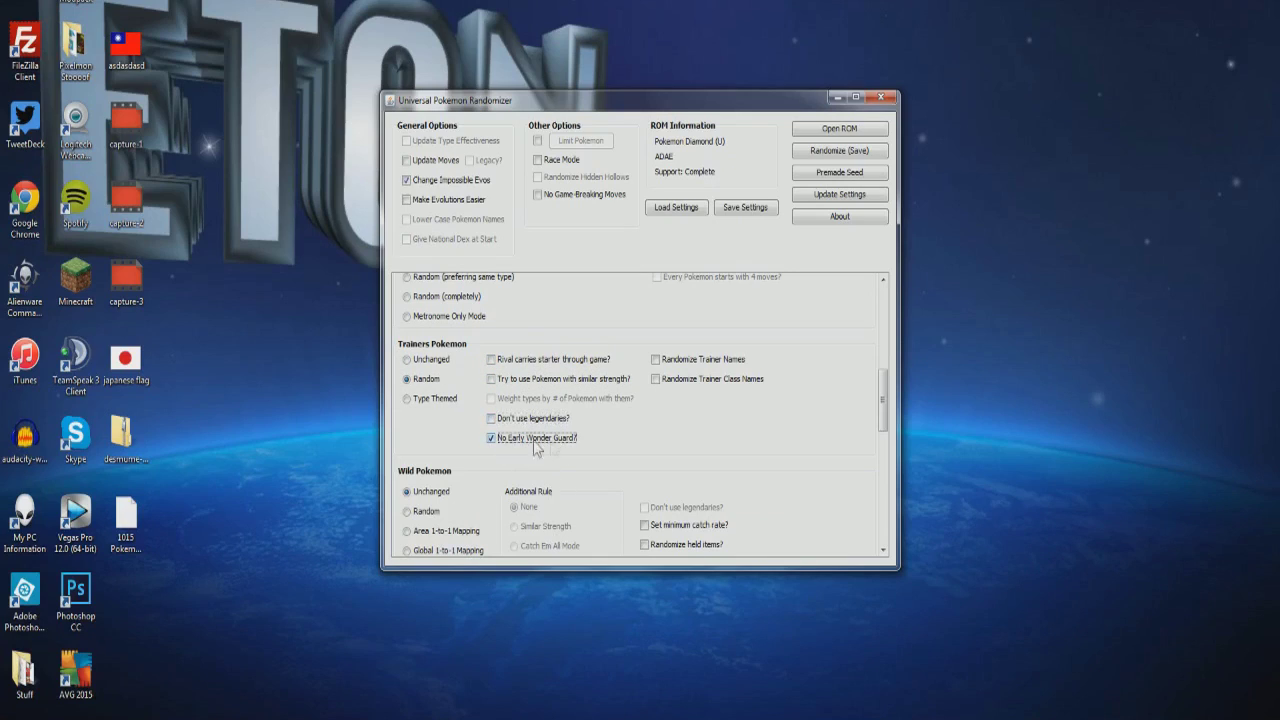
pyautogui.click(540, 446)
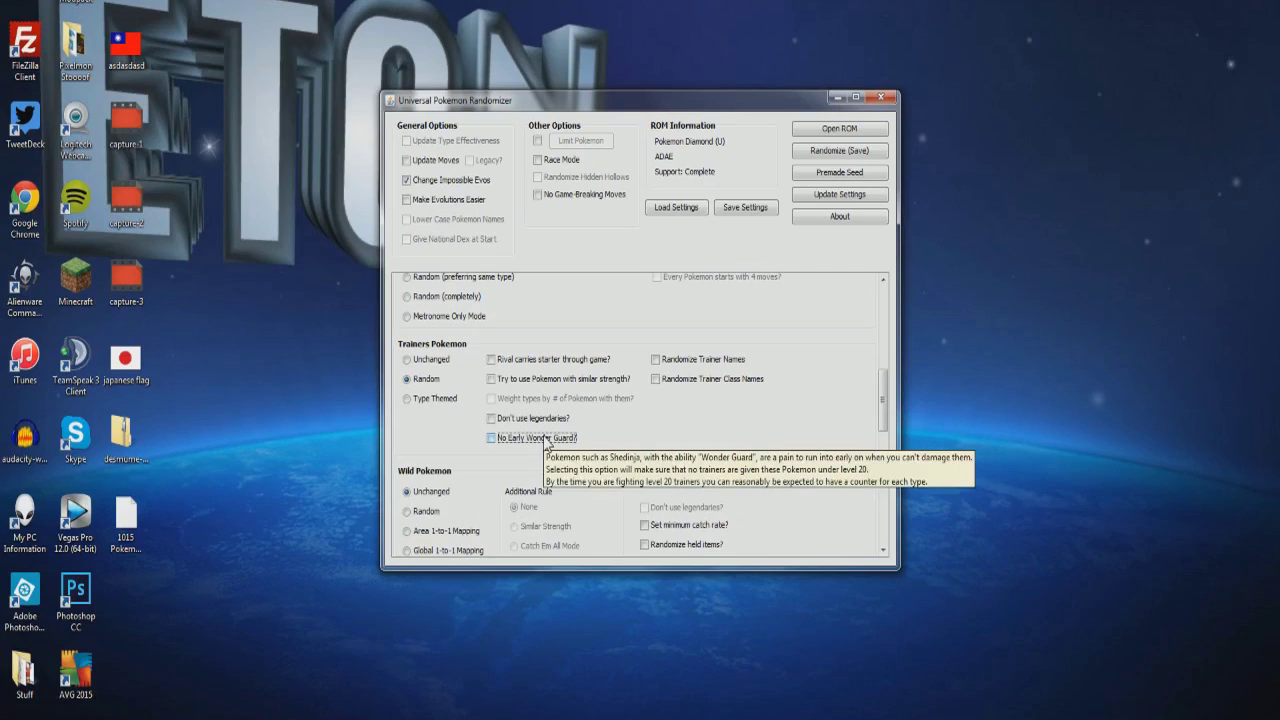
pyautogui.click(547, 444)
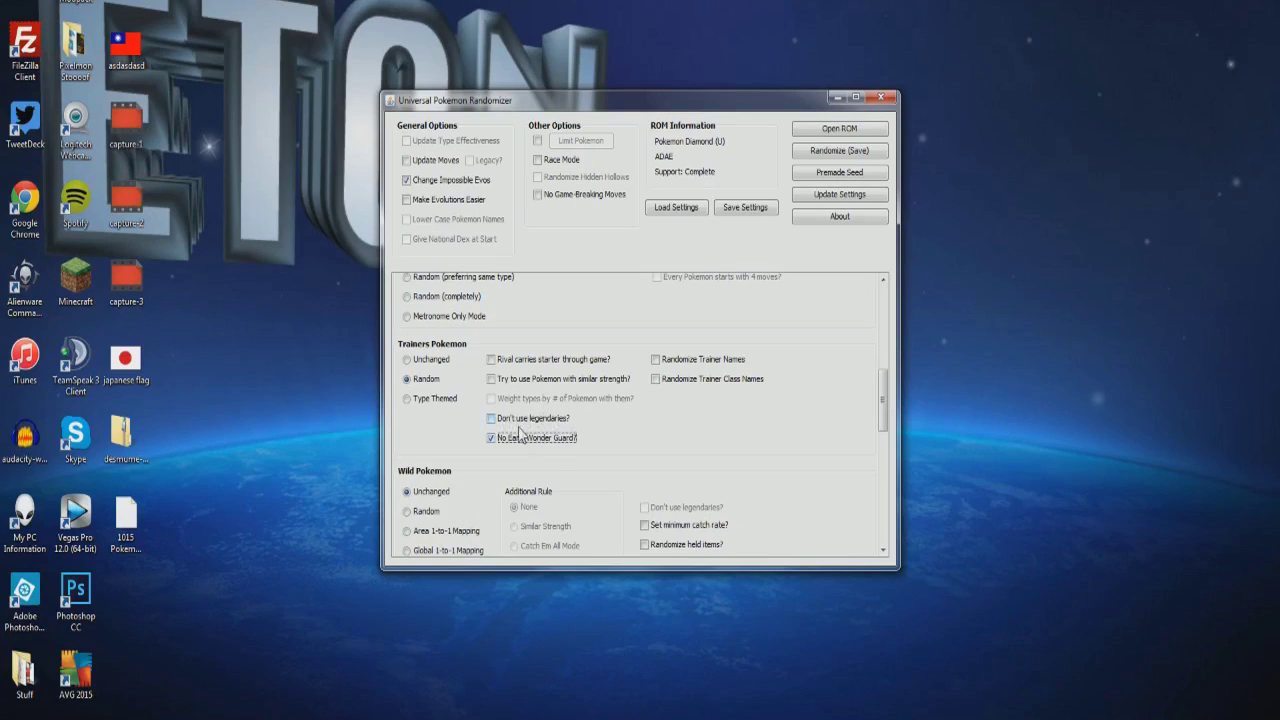
pyautogui.click(536, 420)
pyautogui.click(491, 418)
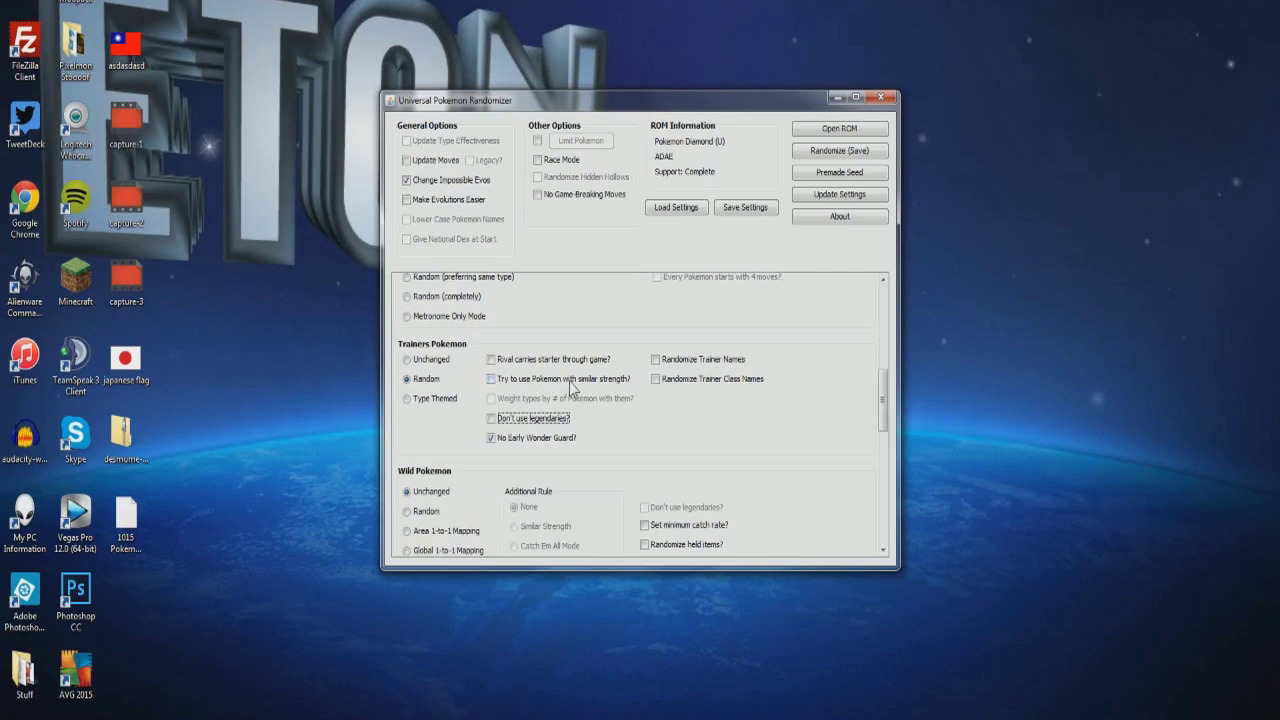
pyautogui.moveTo(558, 391)
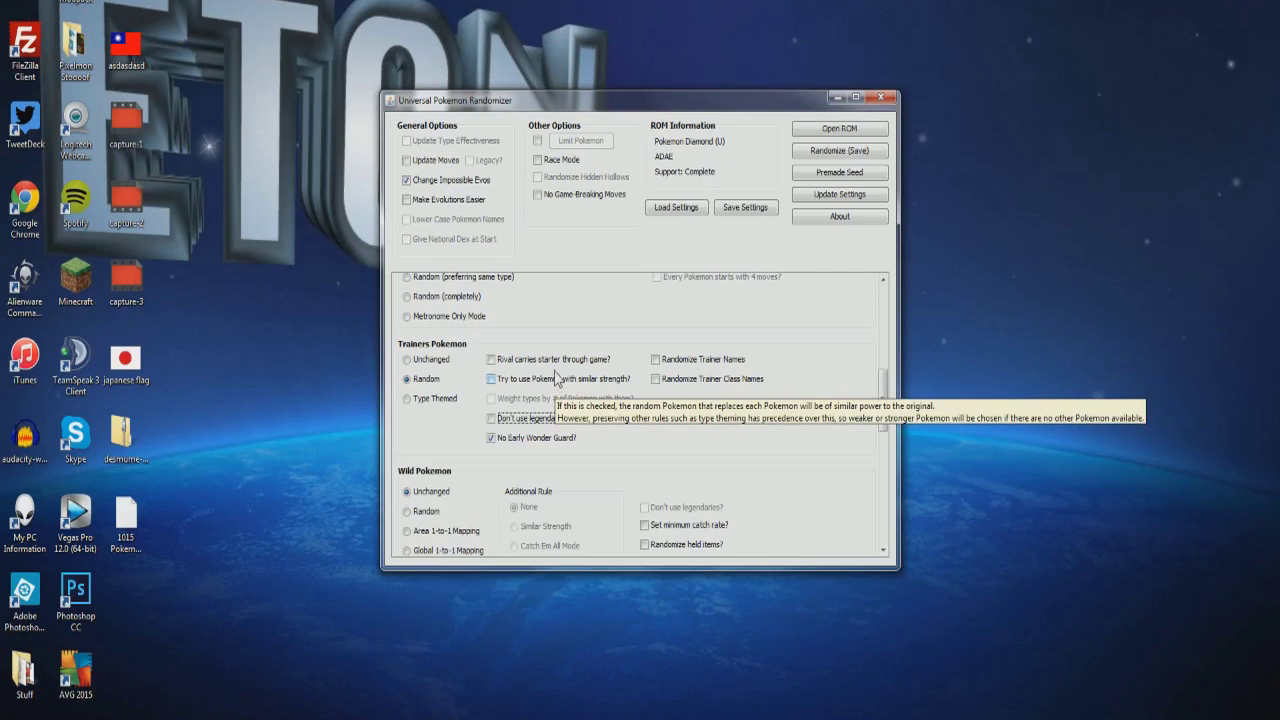
# Try letting the rival carry the starter, leave it off, and randomize both trainer names and trainer class names.
pyautogui.moveTo(548, 368)
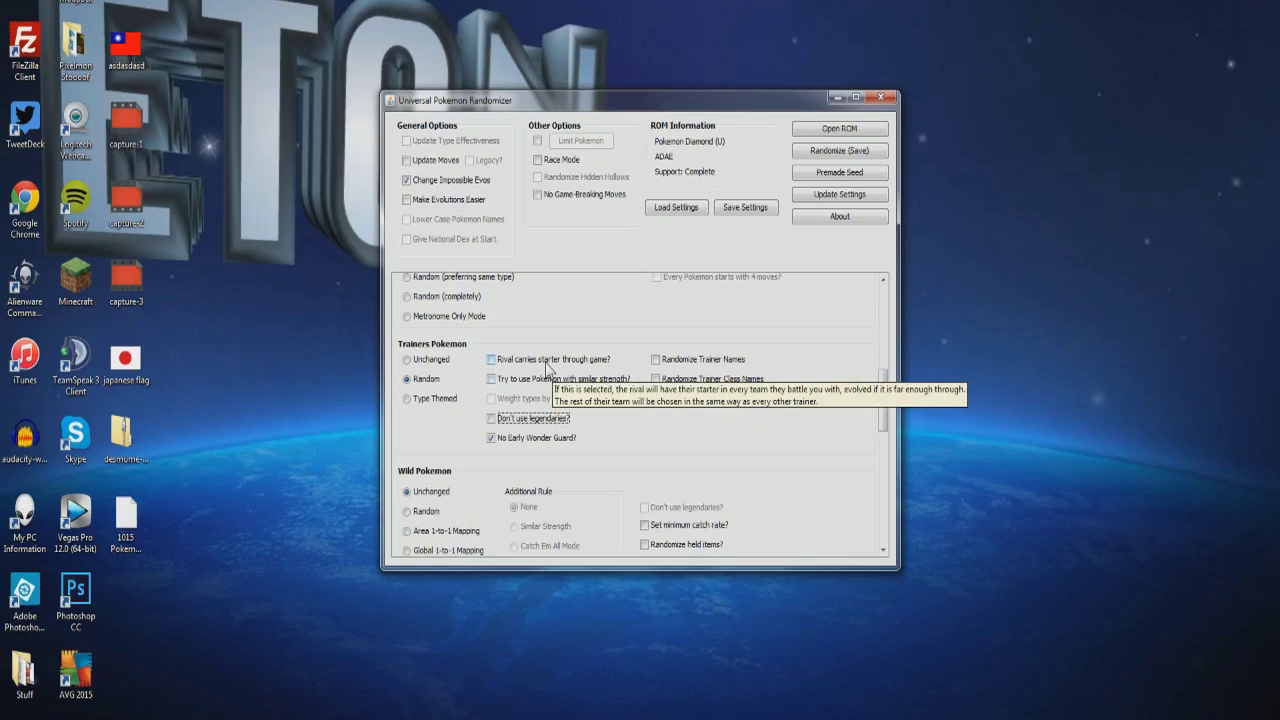
pyautogui.click(547, 368)
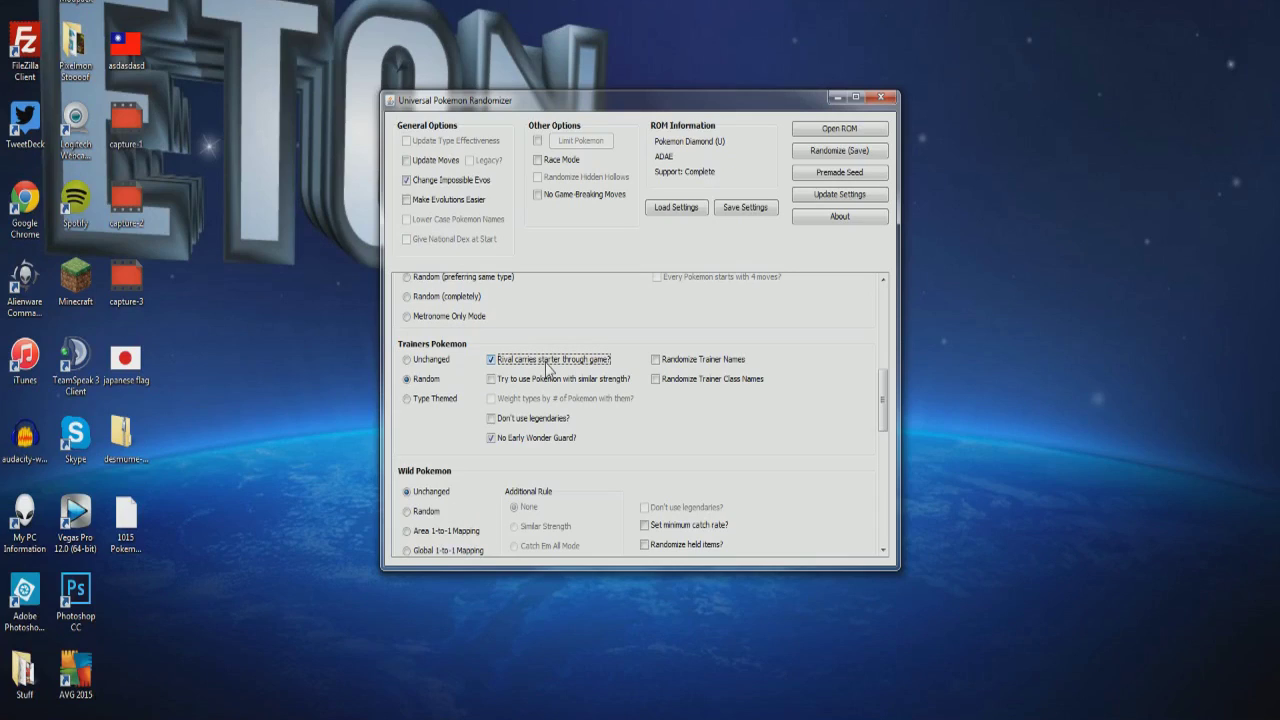
pyautogui.click(547, 366)
pyautogui.click(690, 359)
pyautogui.click(690, 379)
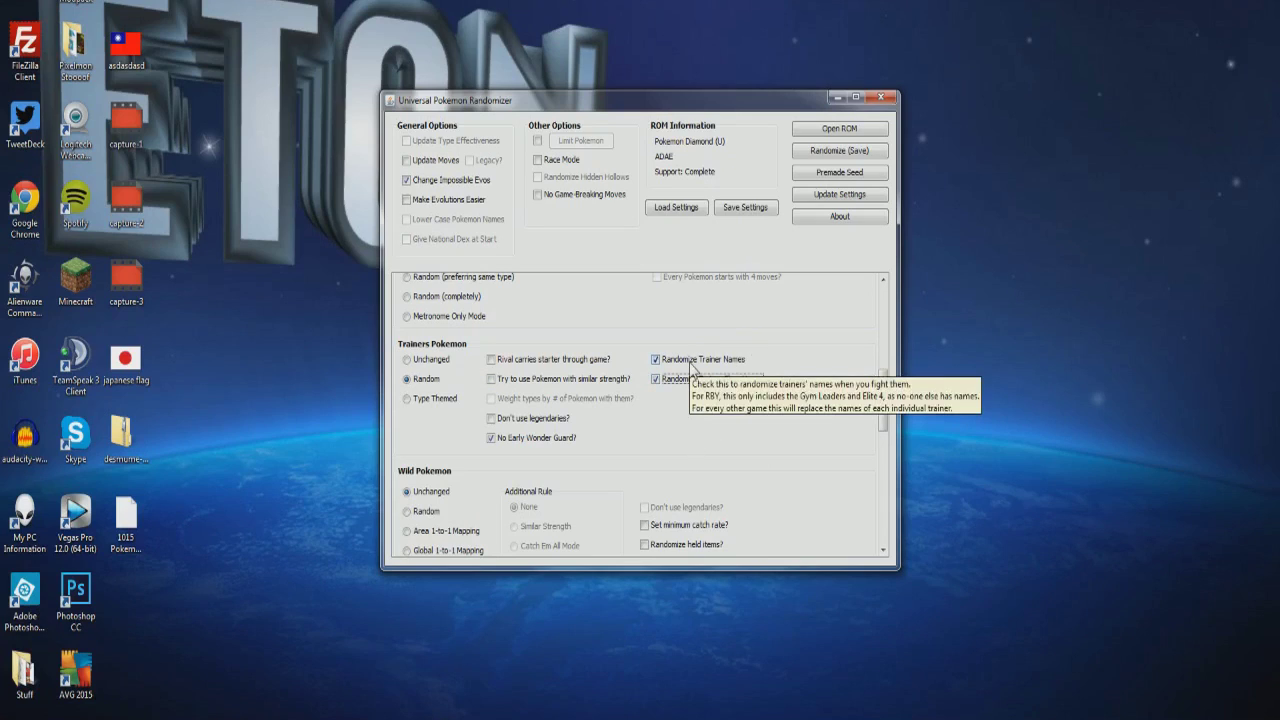
# Set Wild Pokemon to Random, try the Similar Strength and Catch Em All rules, settle on None, and randomize held items.
pyautogui.scroll(-3, 689, 367)
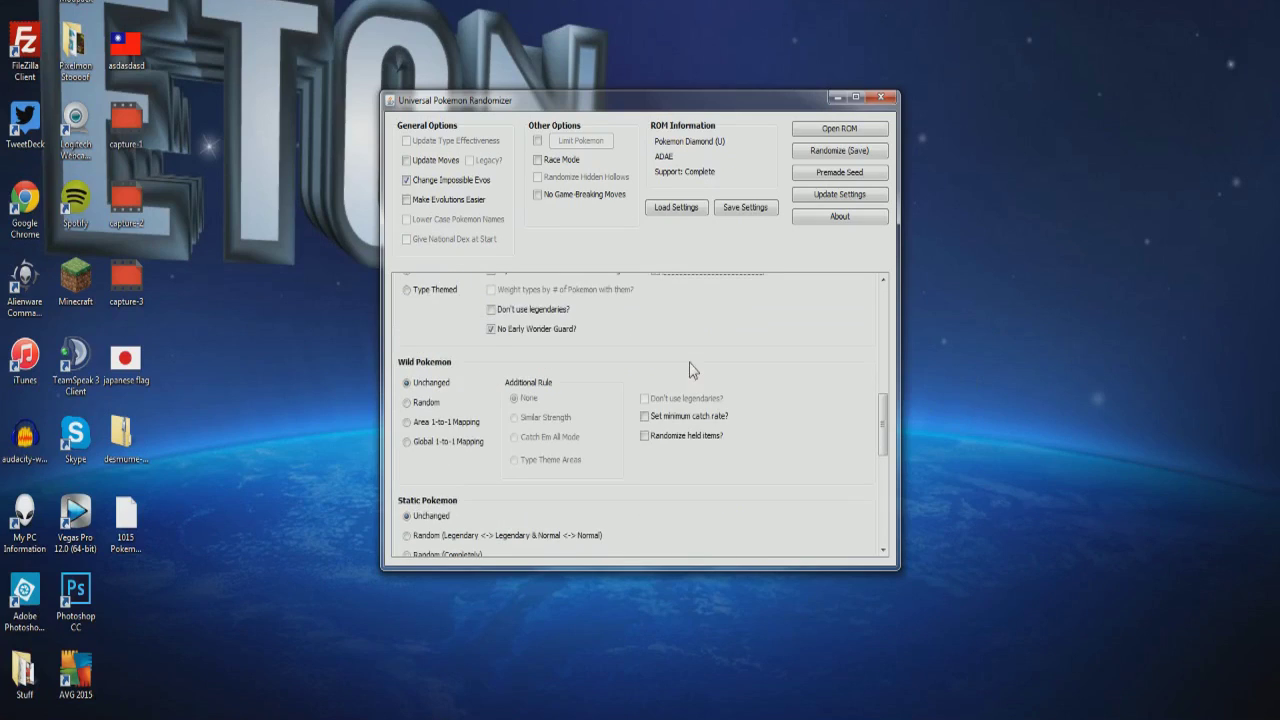
pyautogui.click(428, 402)
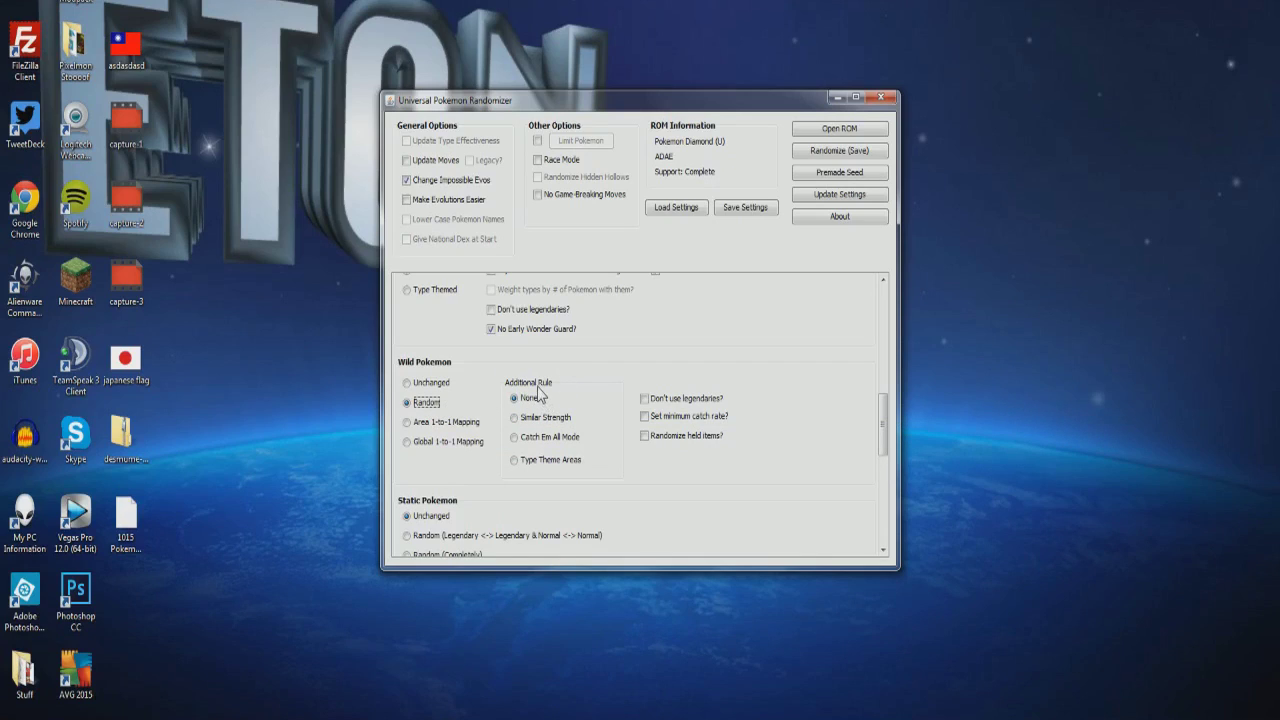
pyautogui.click(545, 418)
pyautogui.click(549, 440)
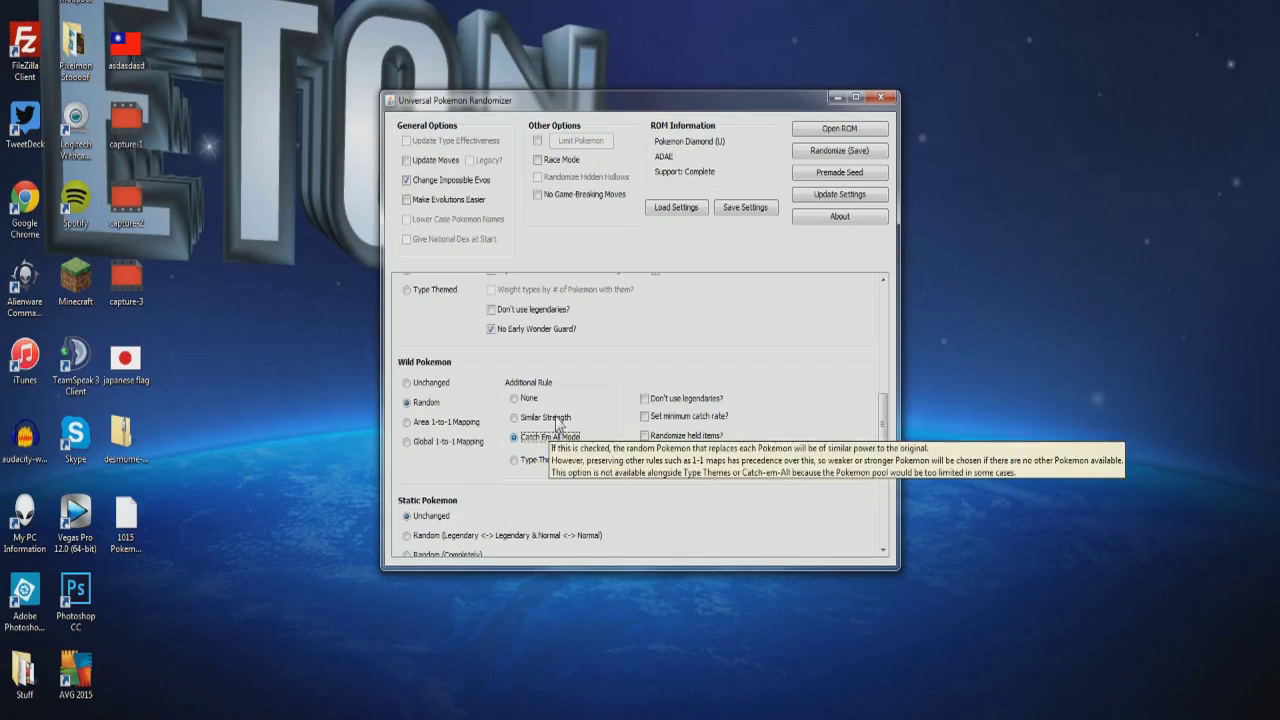
pyautogui.click(530, 399)
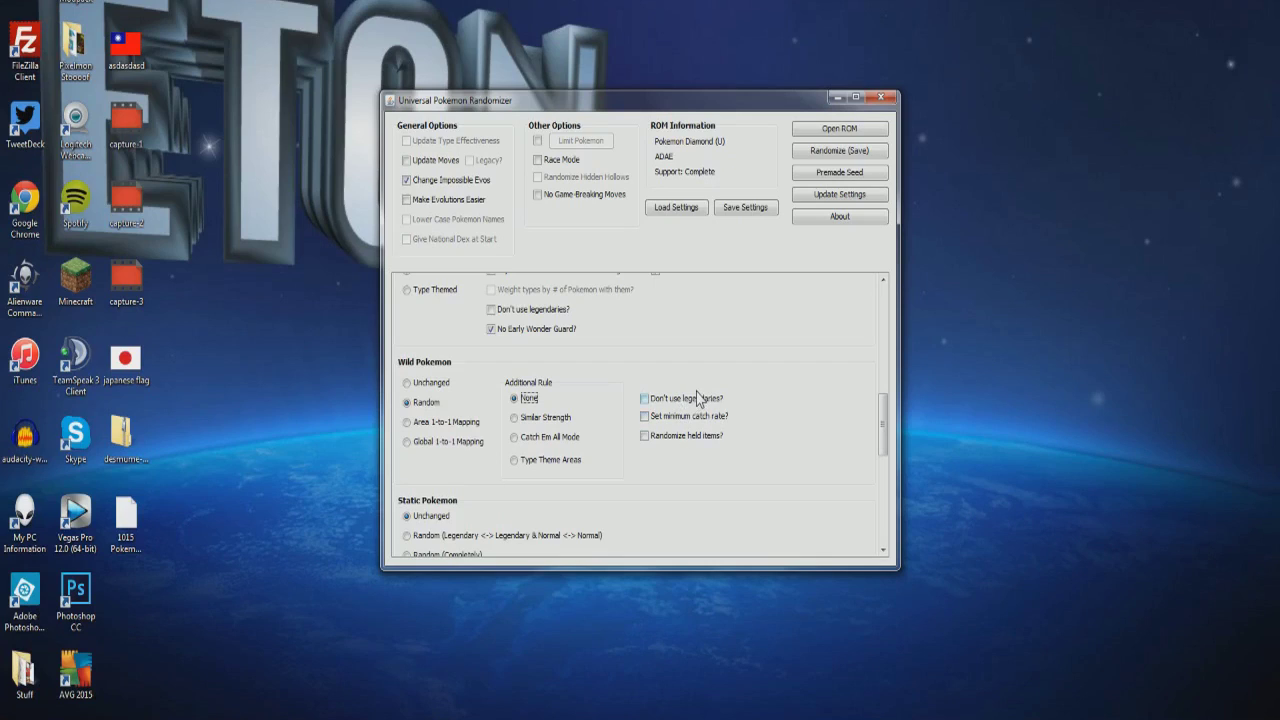
pyautogui.moveTo(680, 438)
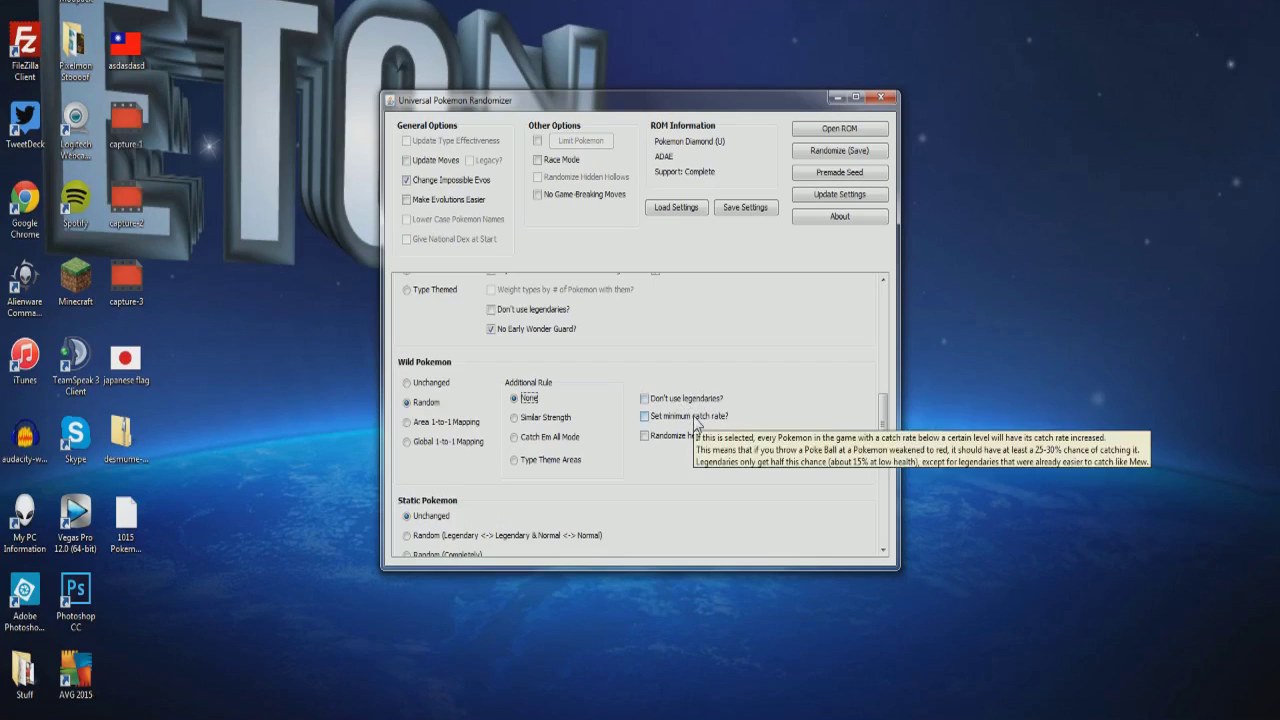
pyautogui.click(680, 438)
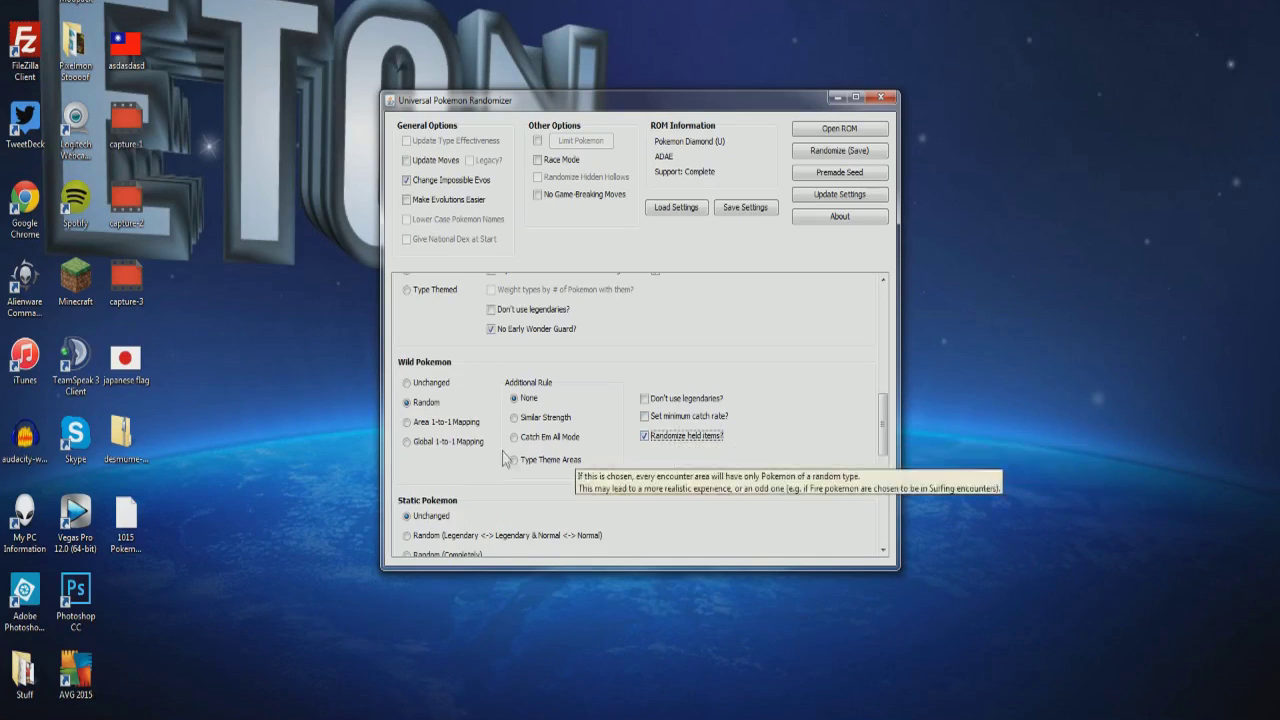
# Set Static Pokemon to Random (Completely) and TM Moves to Random.
pyautogui.scroll(-3, 512, 460)
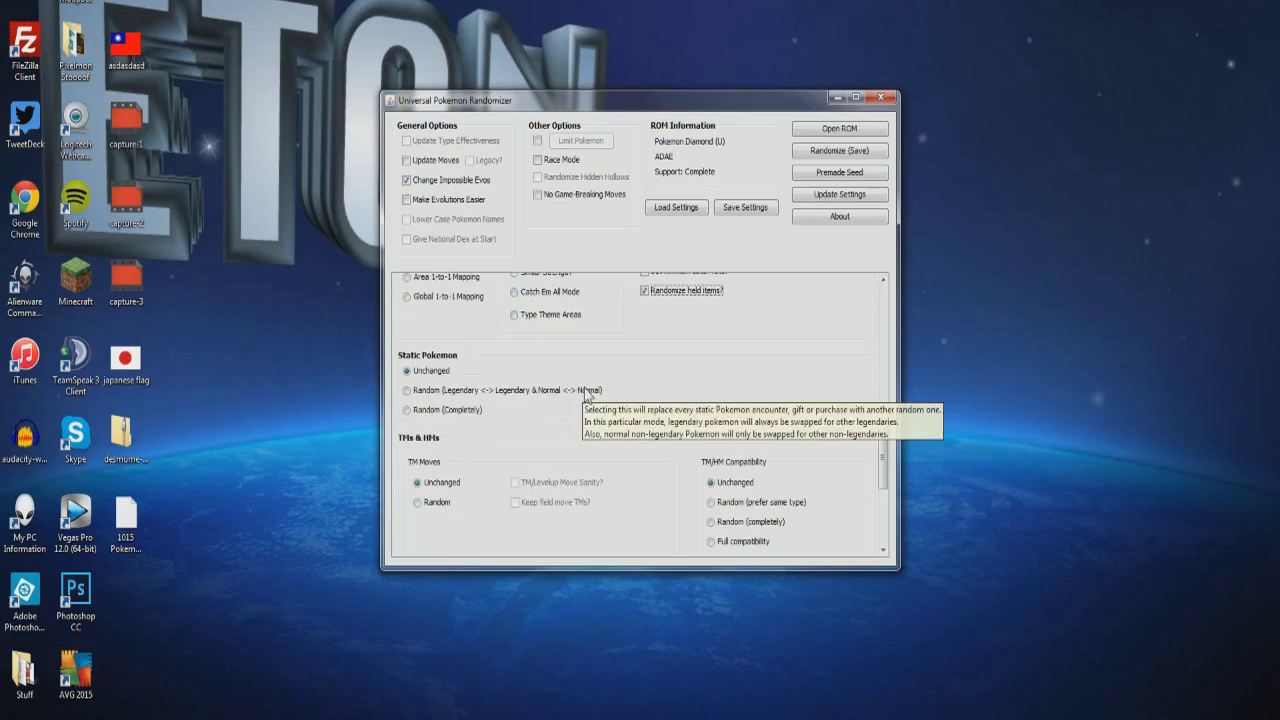
pyautogui.click(430, 411)
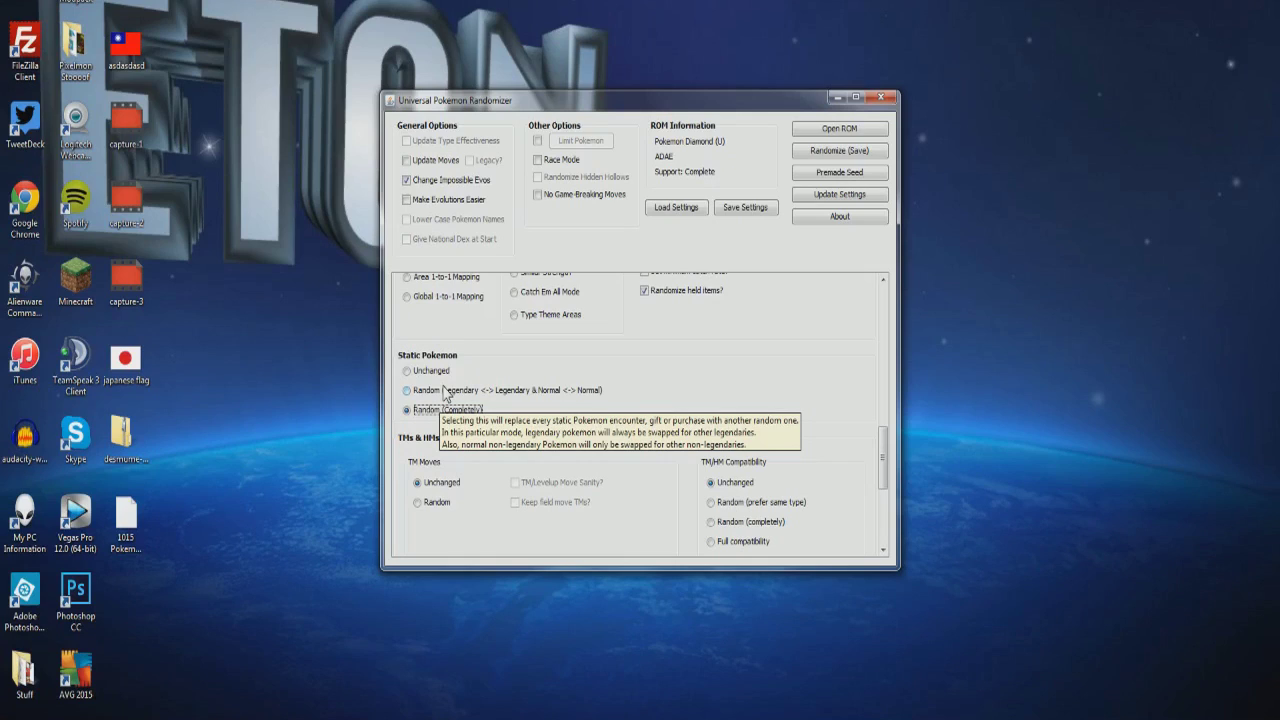
pyautogui.scroll(-3, 438, 452)
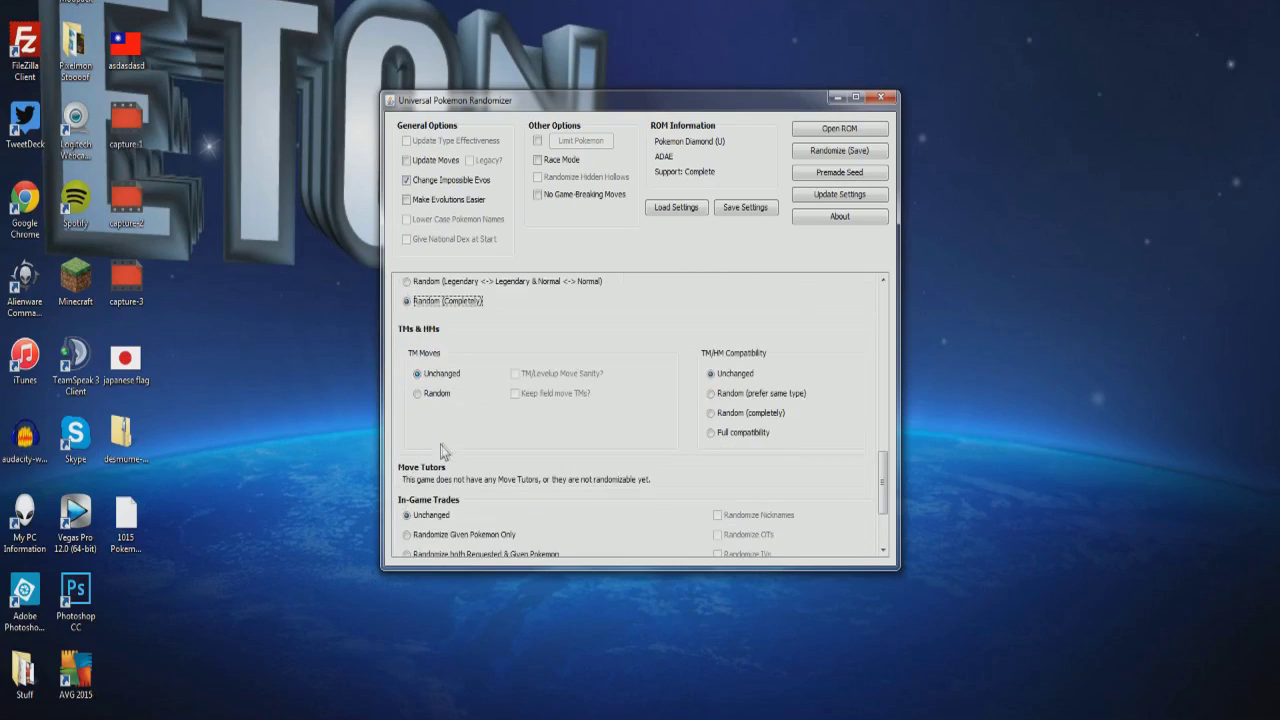
pyautogui.click(433, 397)
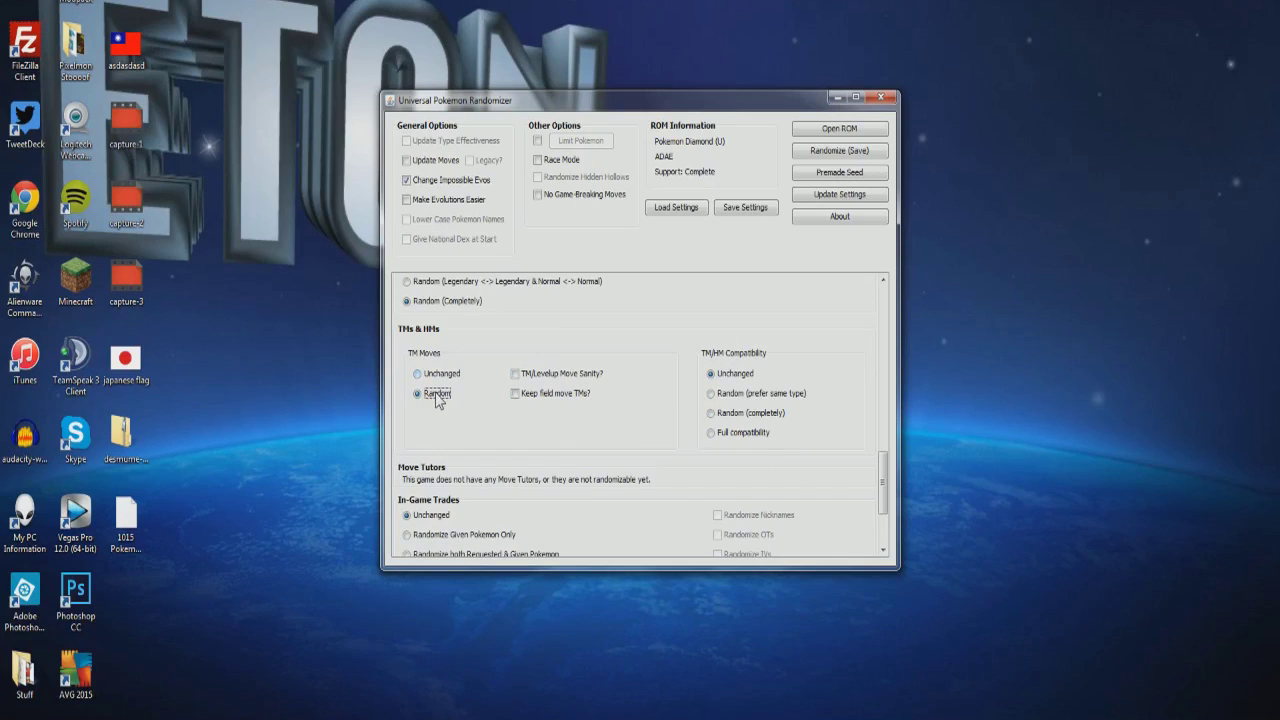
pyautogui.moveTo(437, 401)
# Randomize both requested and given Pokemon for In-Game Trades, including items, IVs, OTs and nicknames.
pyautogui.scroll(-3, 437, 401)
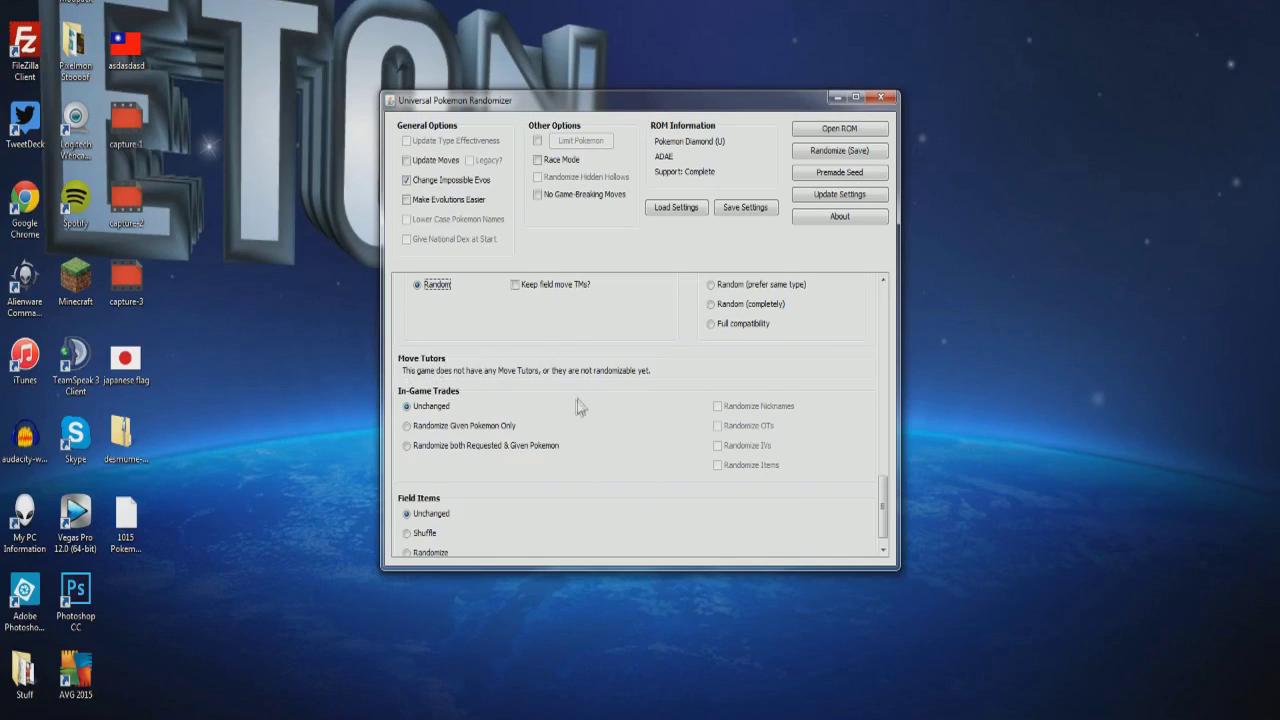
pyautogui.scroll(-1, 600, 385)
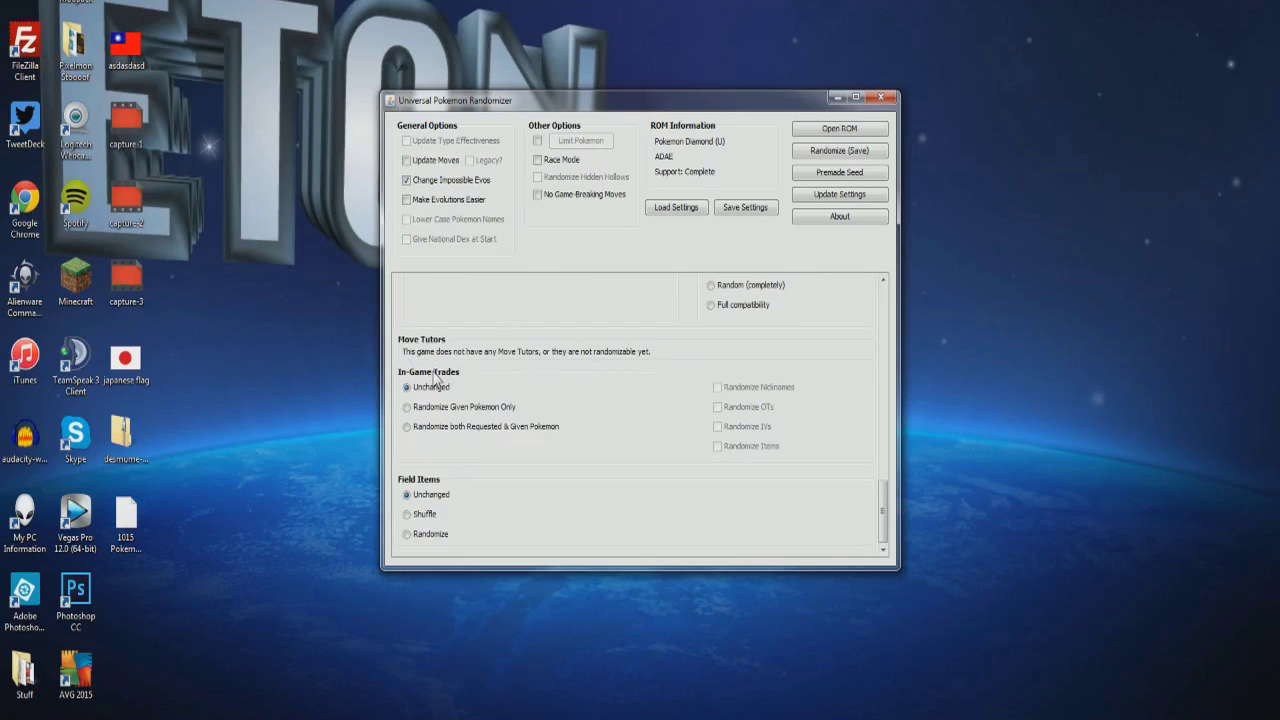
pyautogui.click(433, 430)
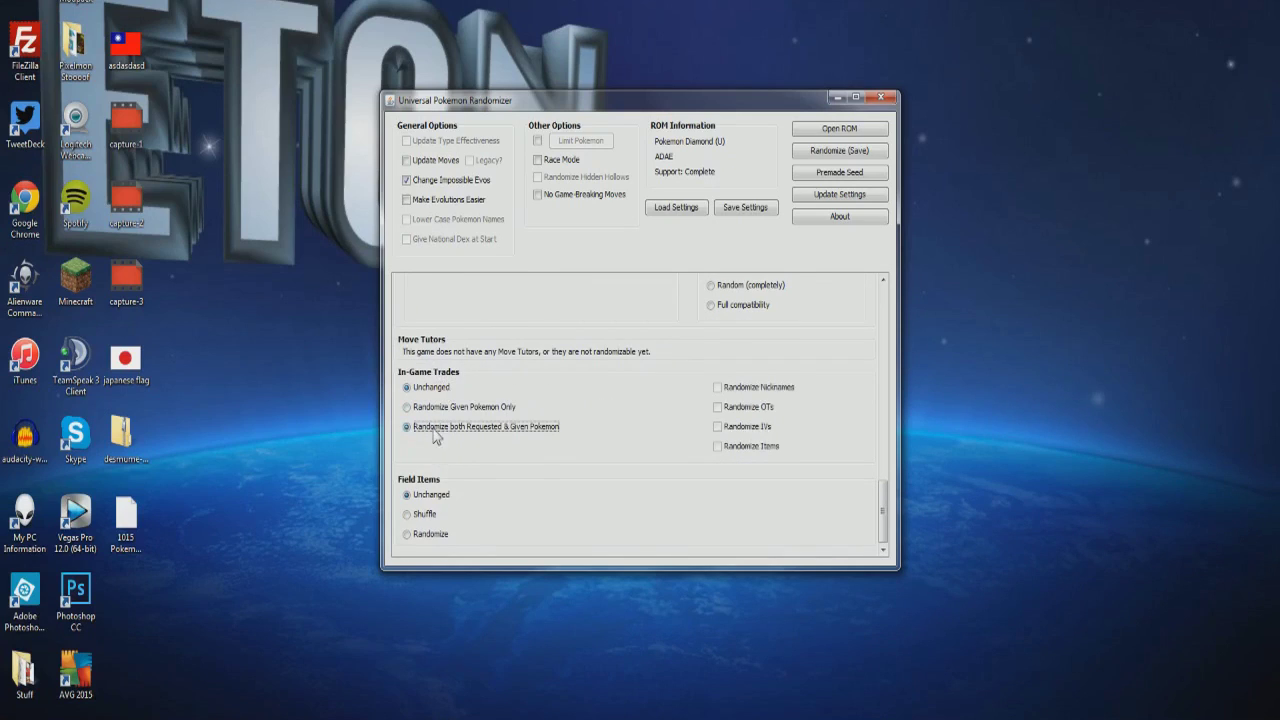
pyautogui.click(750, 446)
pyautogui.click(746, 426)
pyautogui.click(748, 407)
pyautogui.click(755, 387)
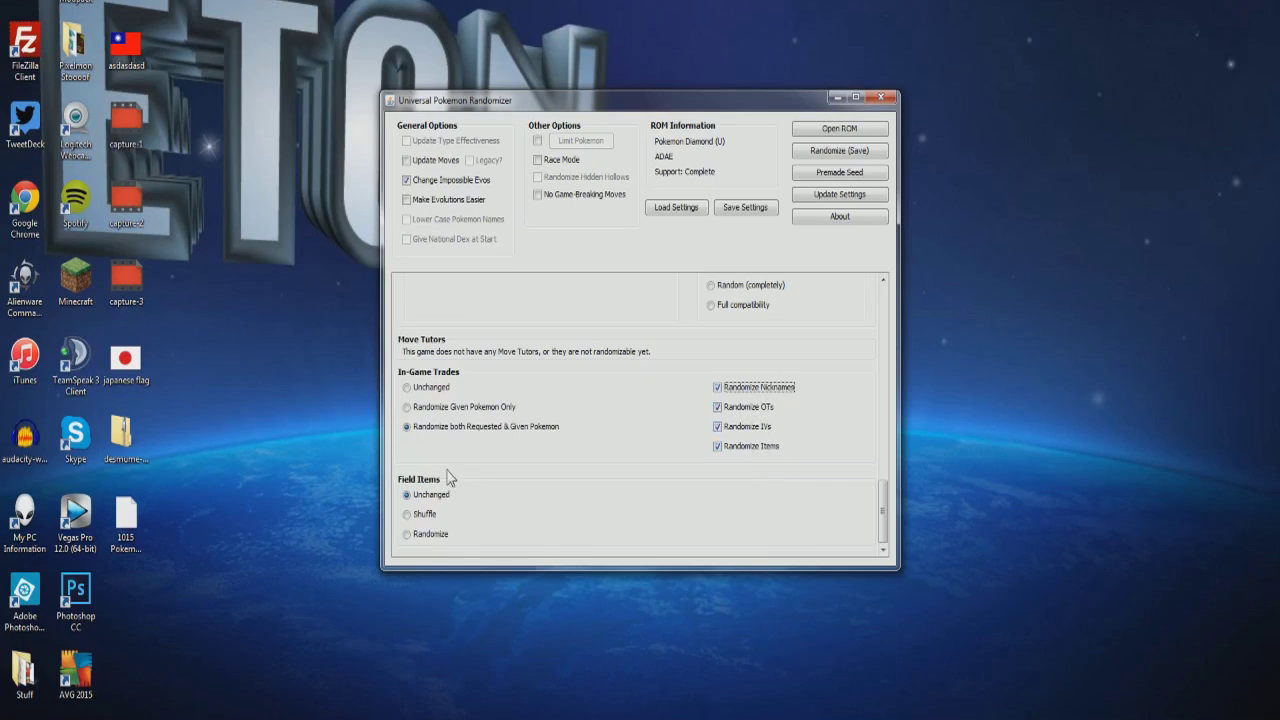
# Set Field Items to Randomize and look back over the settings list from the start.
pyautogui.click(430, 536)
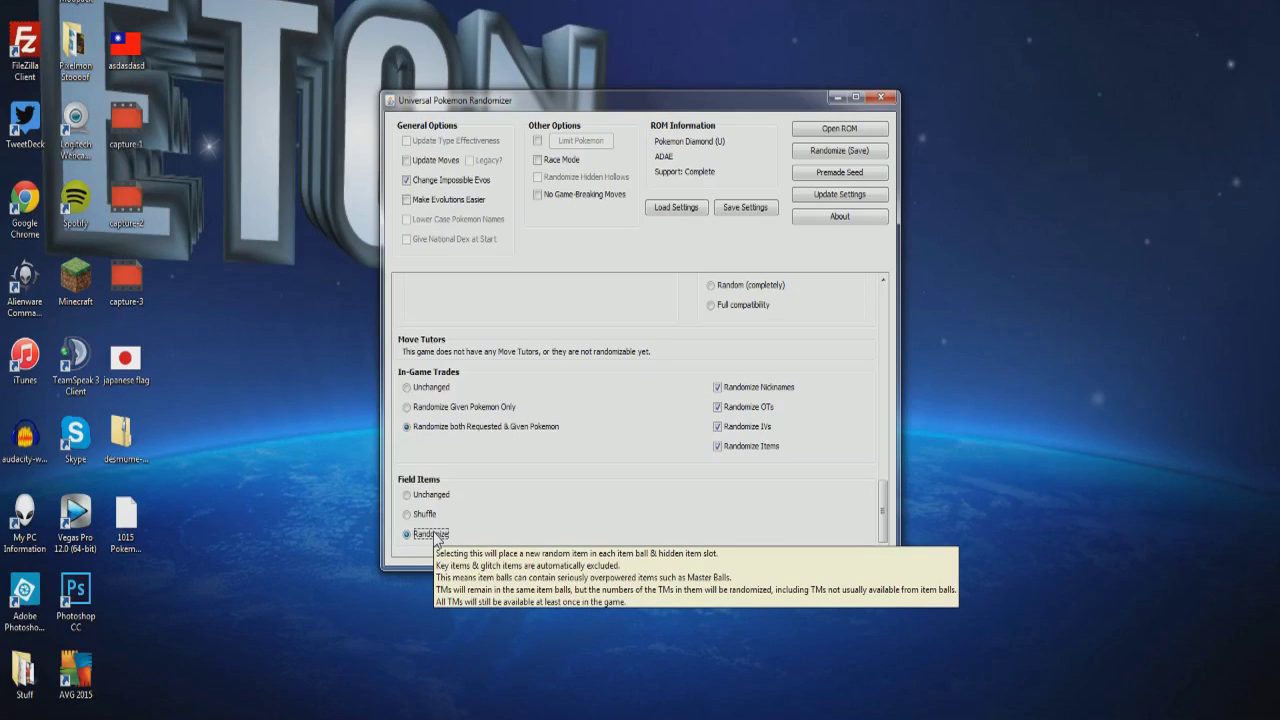
pyautogui.scroll(15, 511, 500)
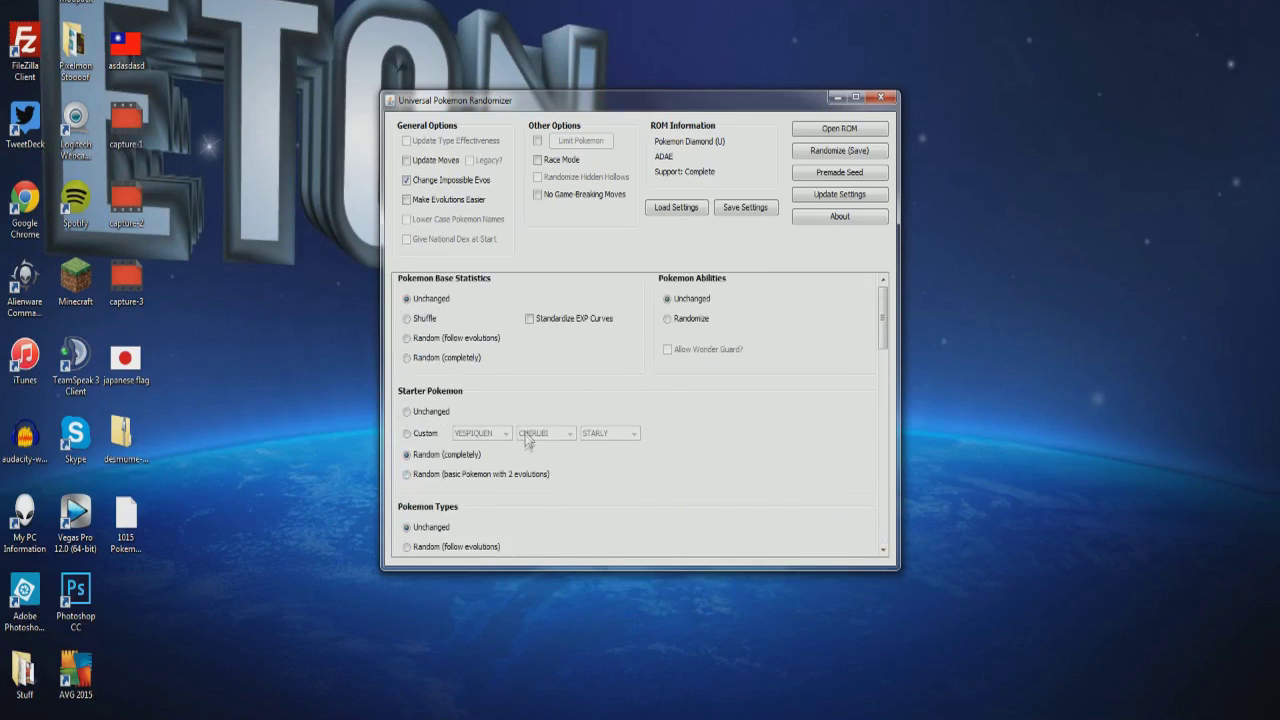
pyautogui.scroll(-5, 527, 442)
pyautogui.scroll(5, 514, 445)
# Randomize the game and save the ROM to the Desktop as pewdiepie, without saving a log file.
pyautogui.click(845, 152)
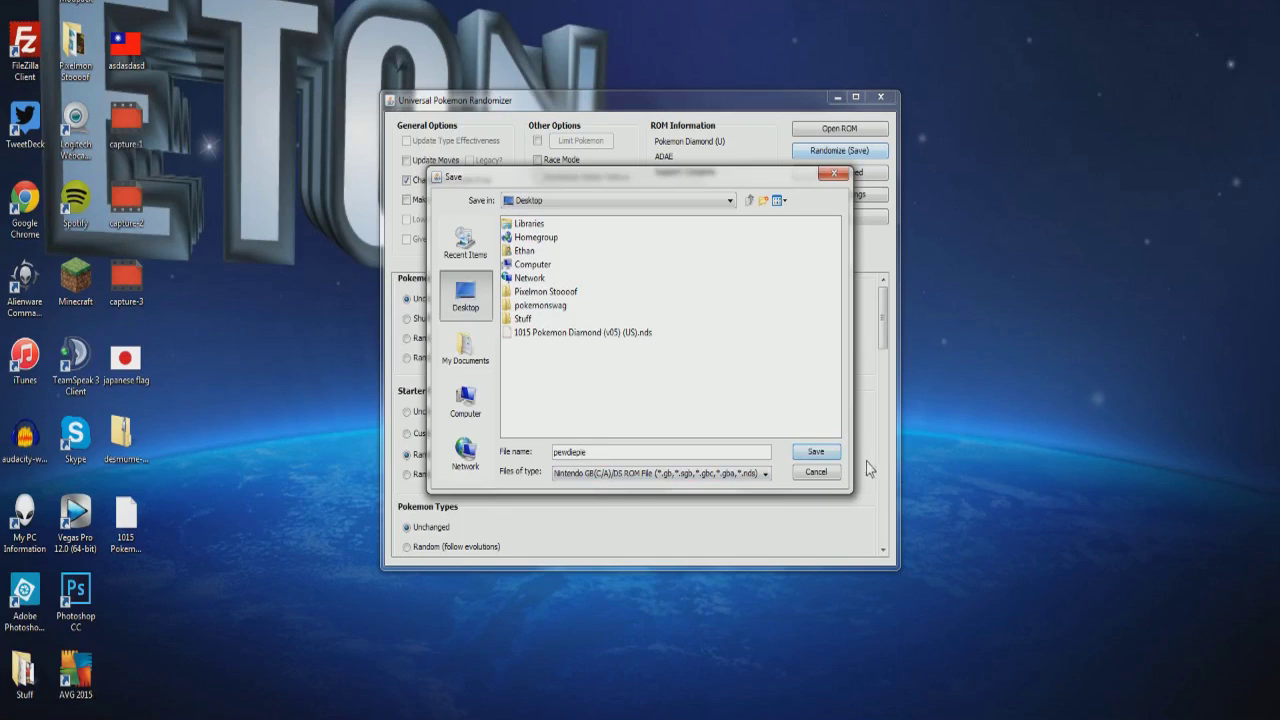
pyautogui.click(829, 451)
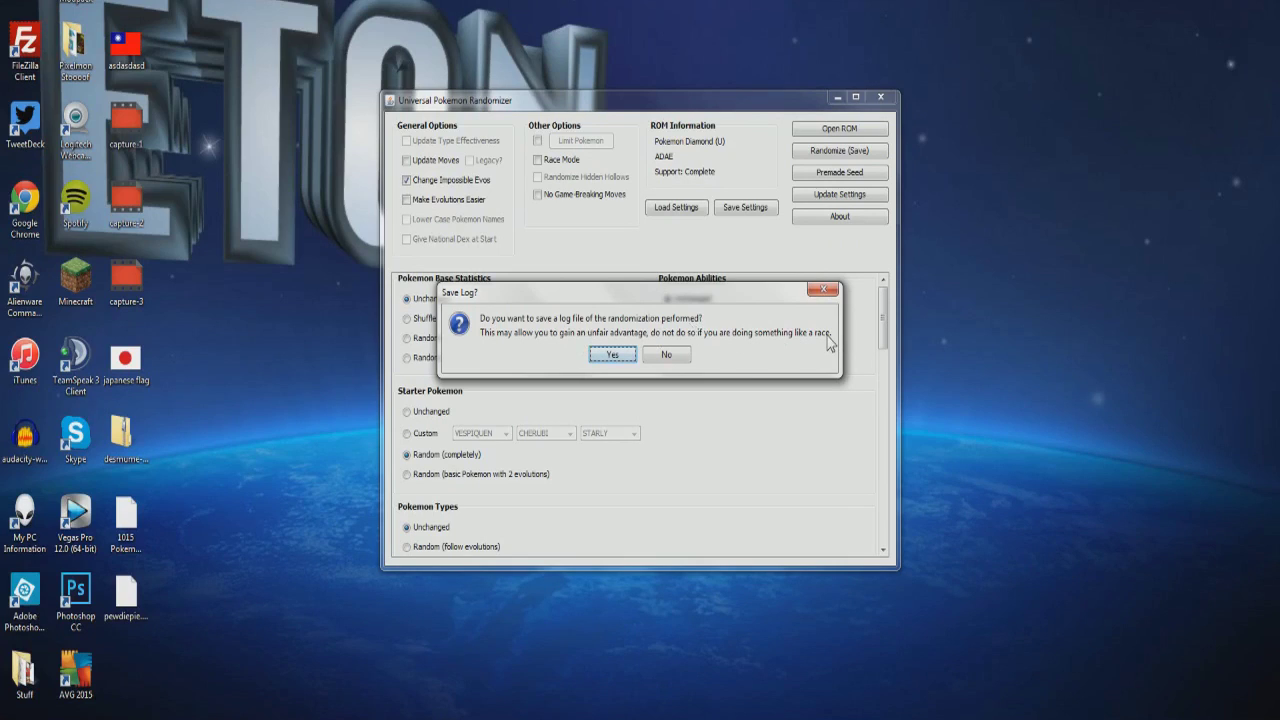
pyautogui.click(668, 355)
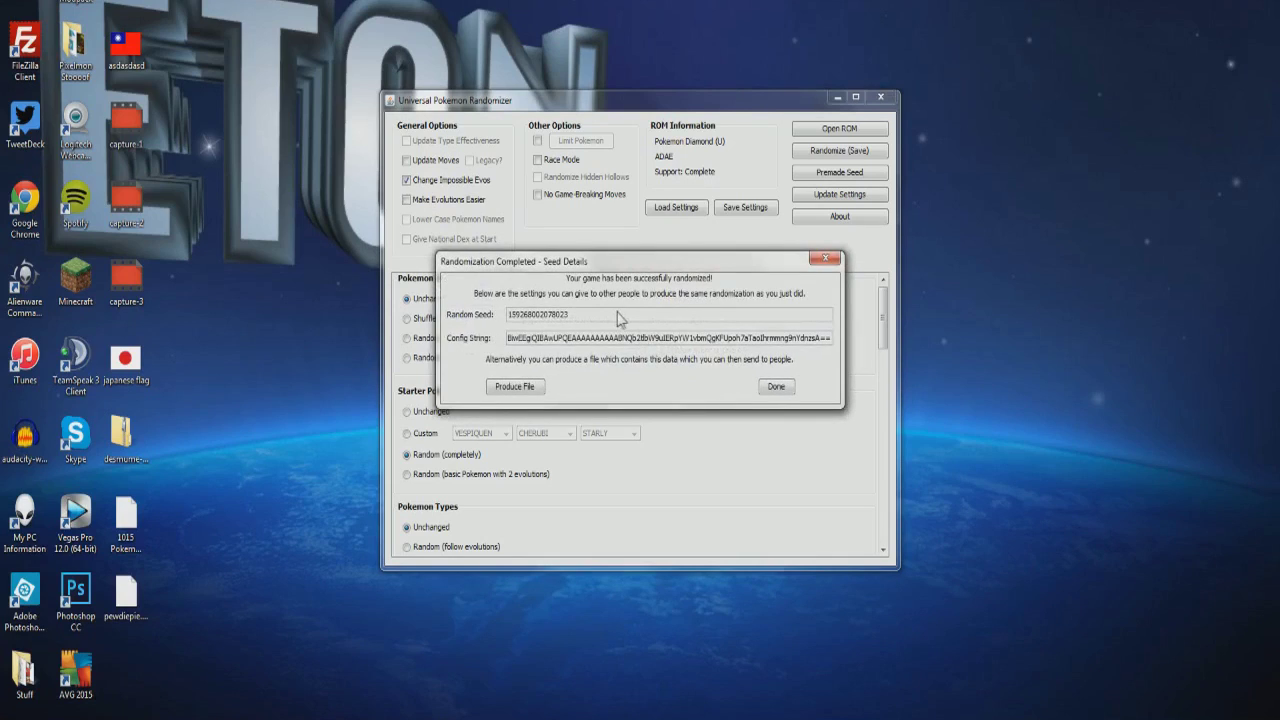
# Highlight the random seed and the config string in the seed details.
pyautogui.doubleClick(591, 315)
pyautogui.doubleClick(700, 340)
pyautogui.click(668, 352)
pyautogui.moveTo(694, 340); pyautogui.dragTo(888, 345)
pyautogui.doubleClick(668, 342)
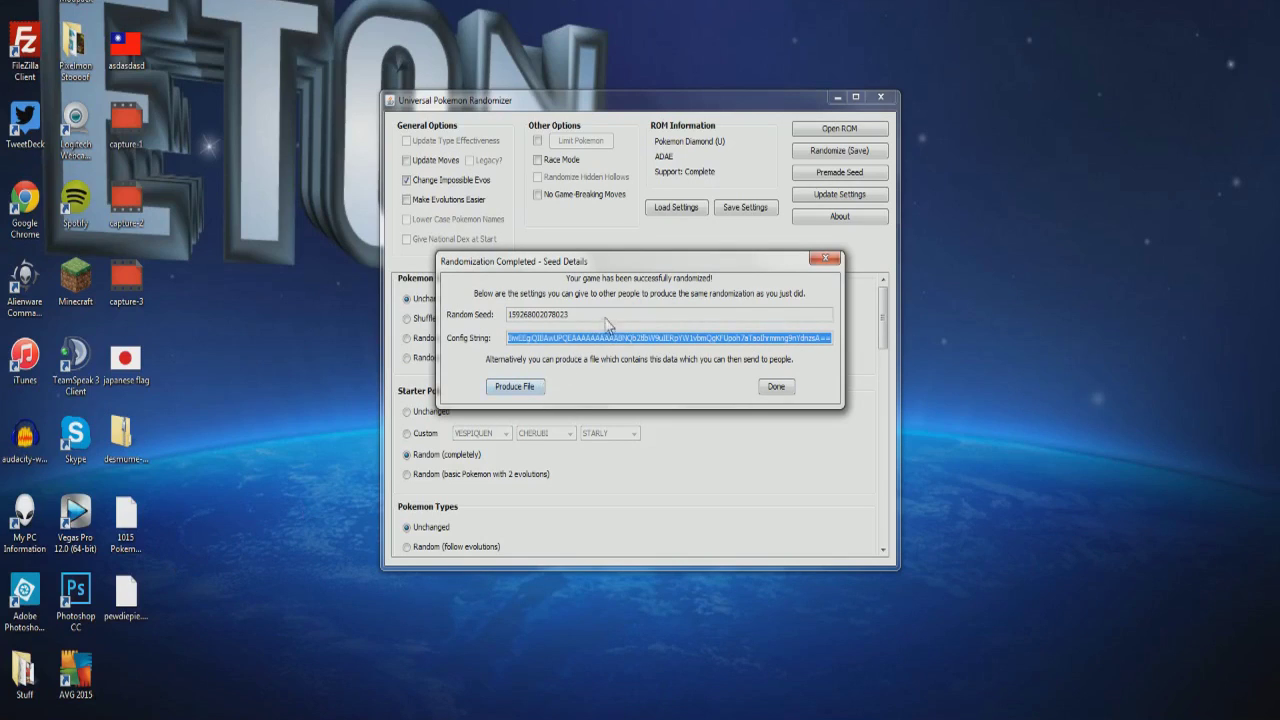
# Produce a preset file of the seed details on the Desktop named pewdiepiefile and close the seed details.
pyautogui.click(515, 387)
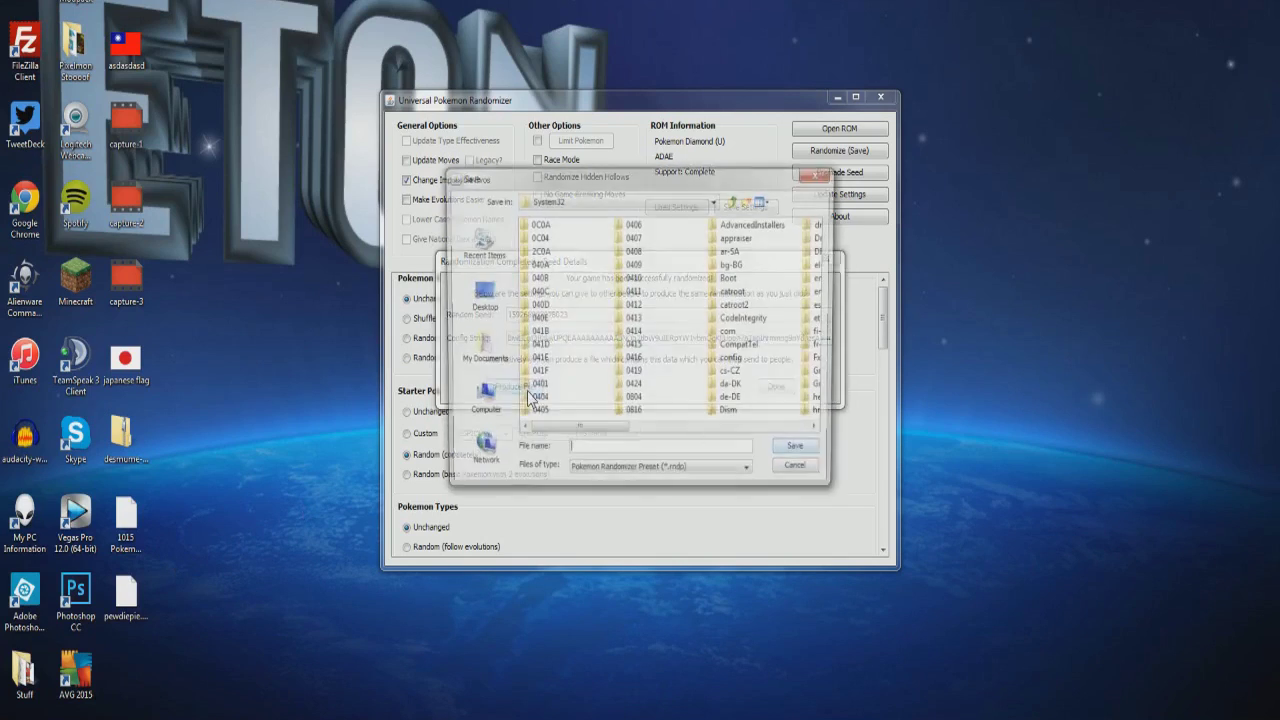
pyautogui.click(480, 295)
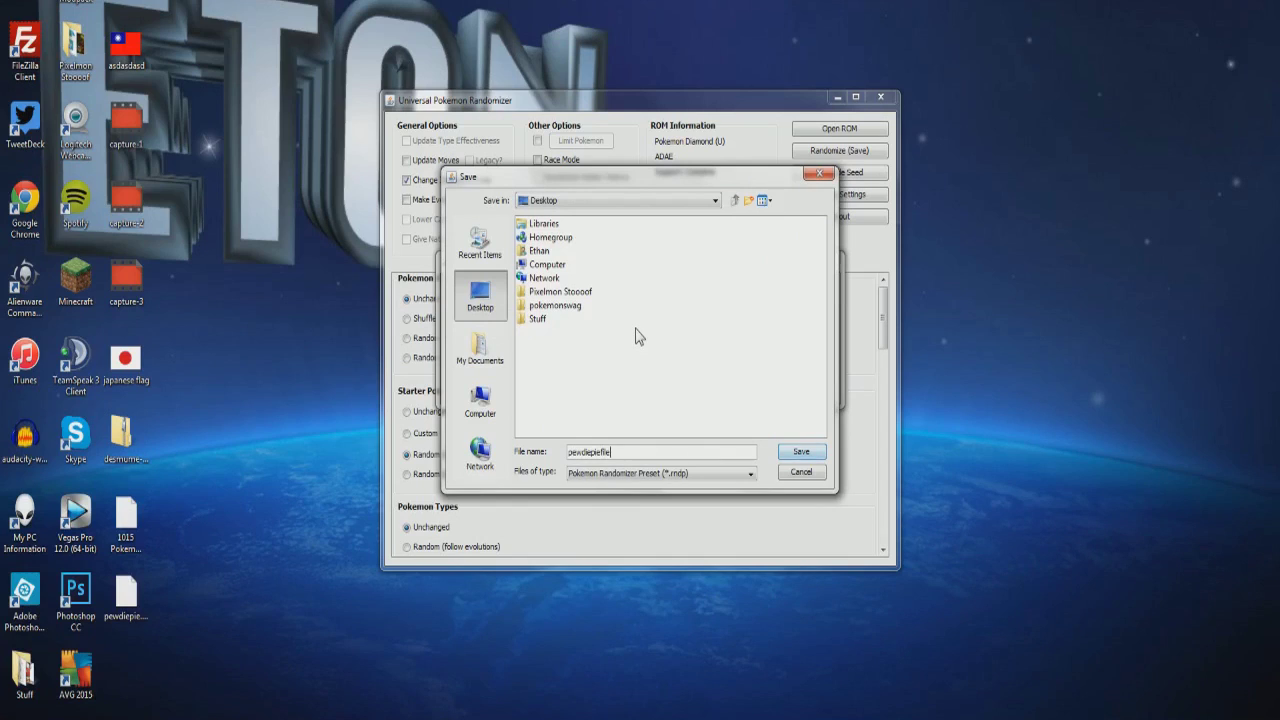
pyautogui.press('Return')
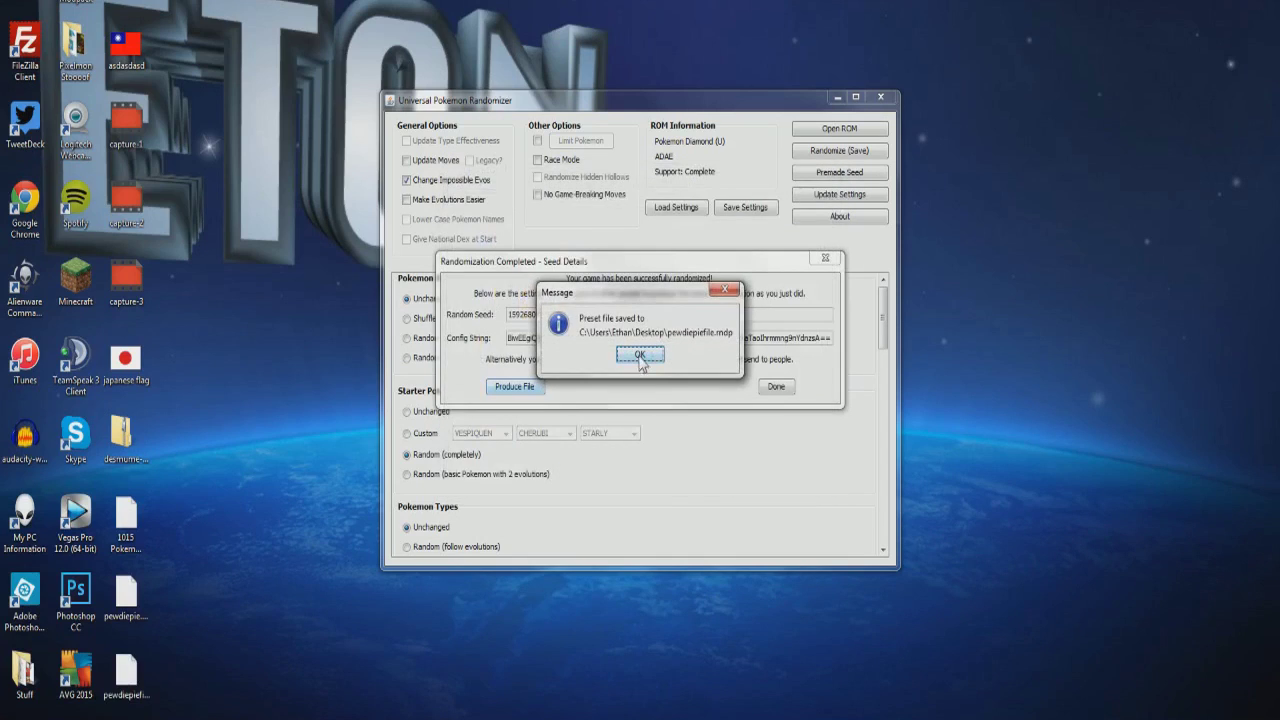
pyautogui.click(641, 356)
pyautogui.click(130, 680)
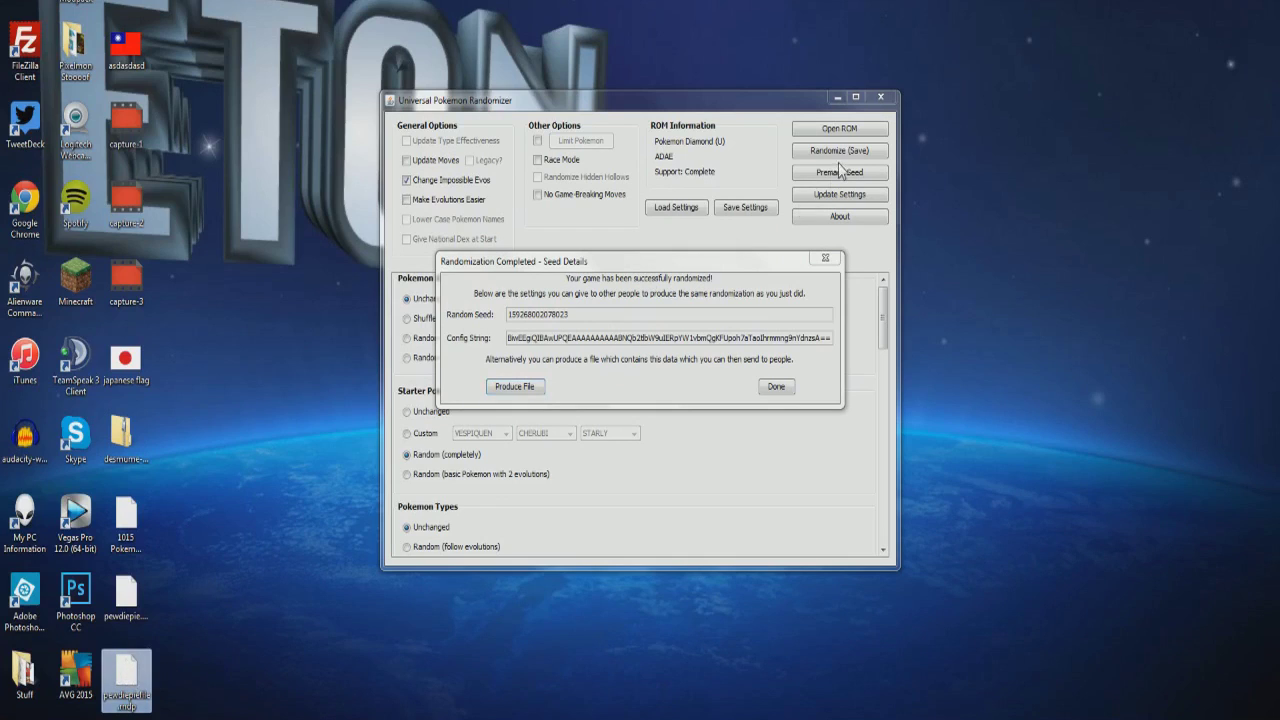
pyautogui.click(784, 388)
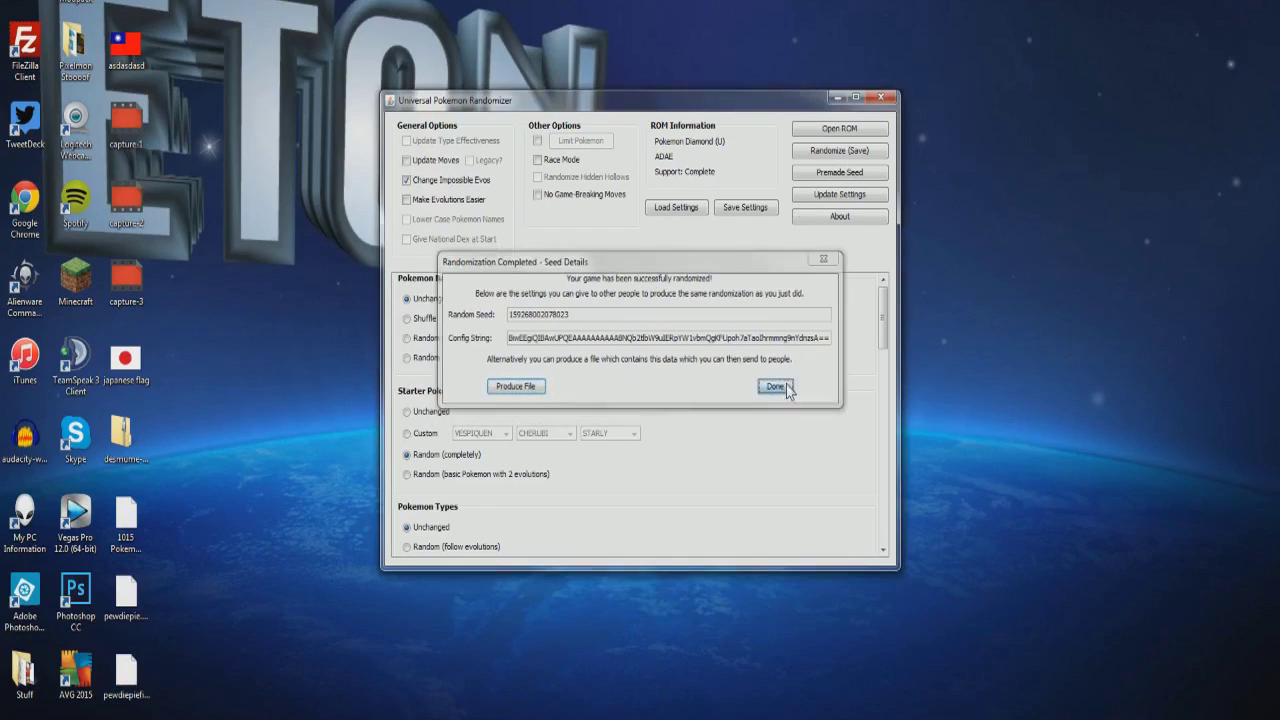
# Open the premade seed settings and load the pewdiepiefile preset from the Desktop.
pyautogui.click(839, 172)
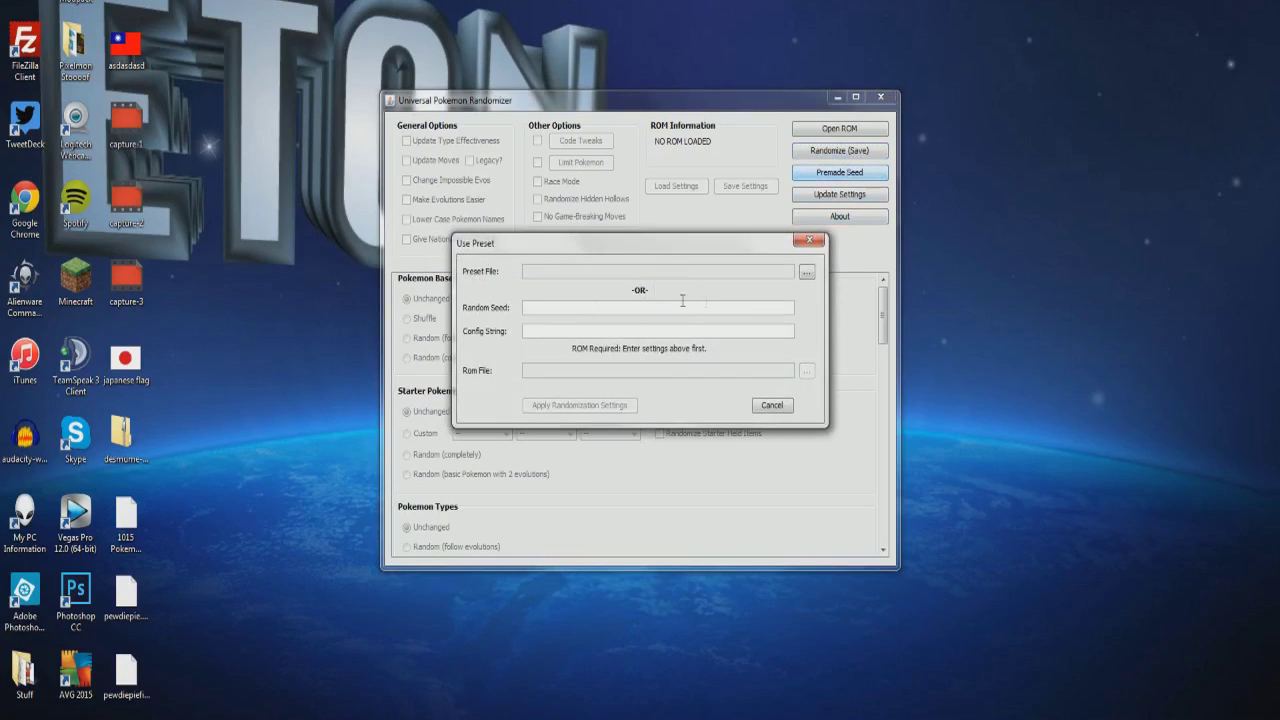
pyautogui.click(806, 271)
pyautogui.click(481, 295)
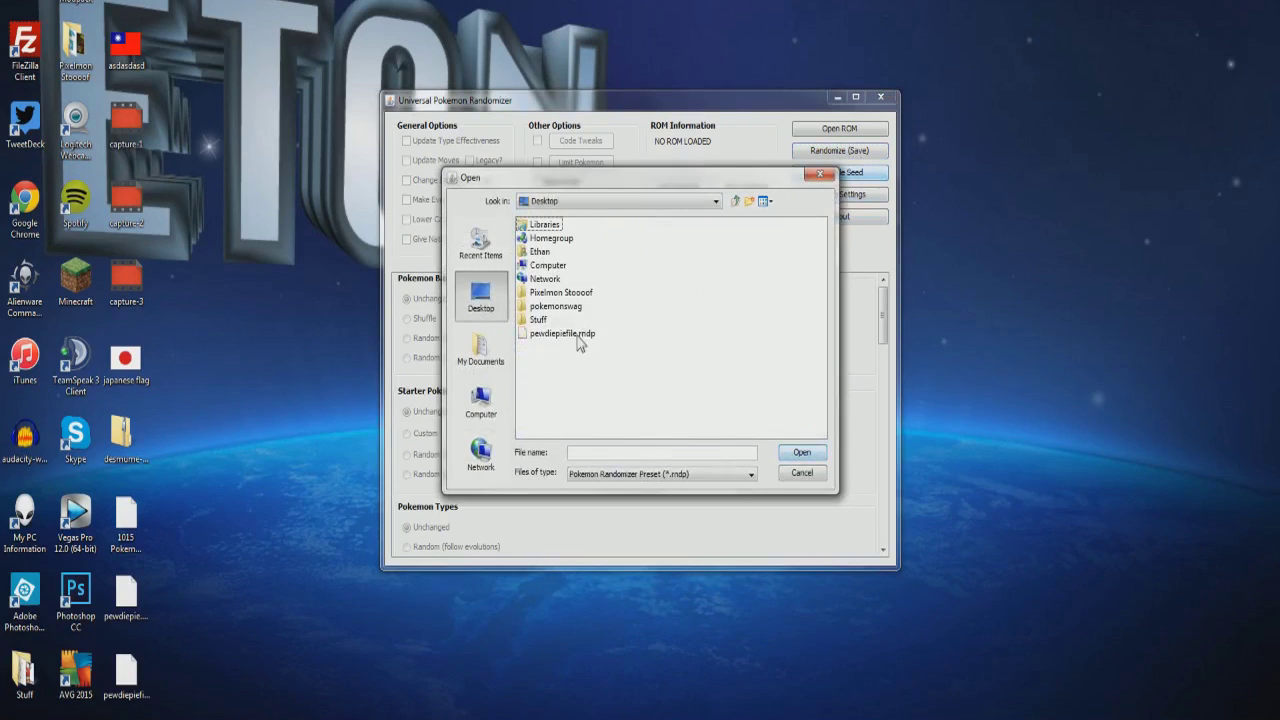
pyautogui.doubleClick(560, 334)
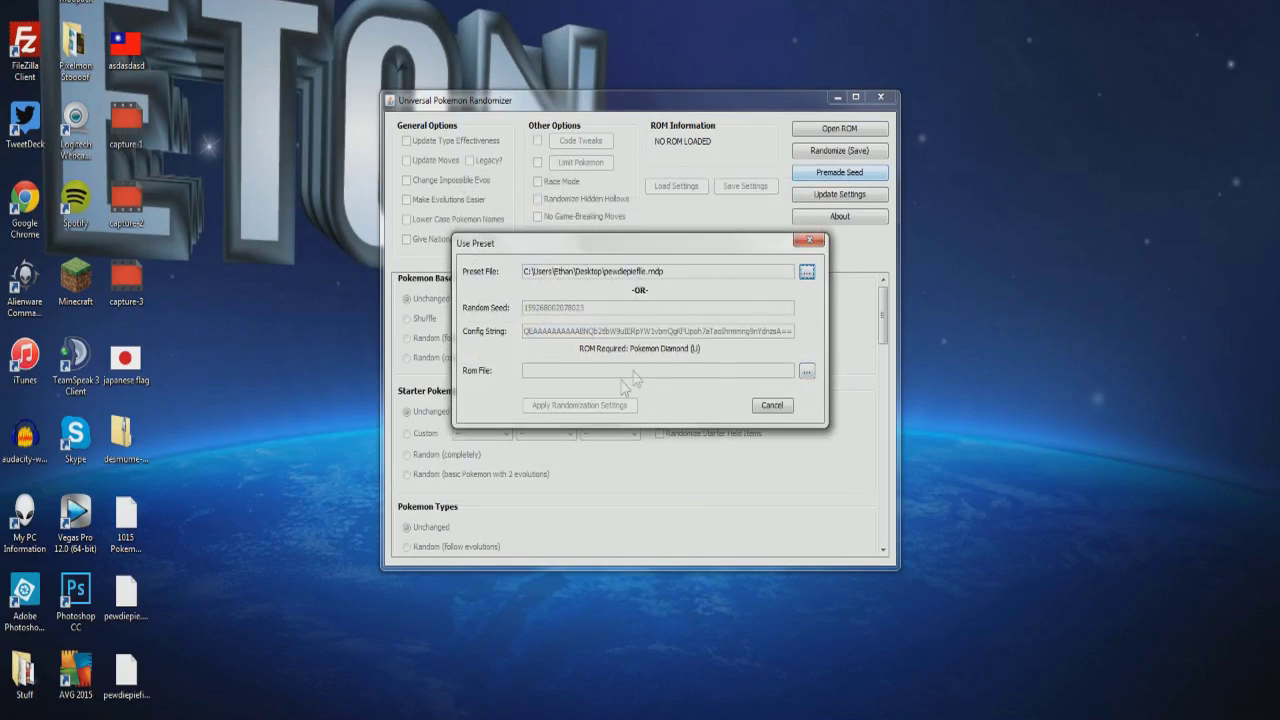
# Choose 1015 Pokemon Diamond (v05) (US).nds as the preset's ROM file, apply the randomization settings, and cancel saving the ROM.
pyautogui.click(807, 371)
pyautogui.click(470, 298)
pyautogui.doubleClick(555, 333)
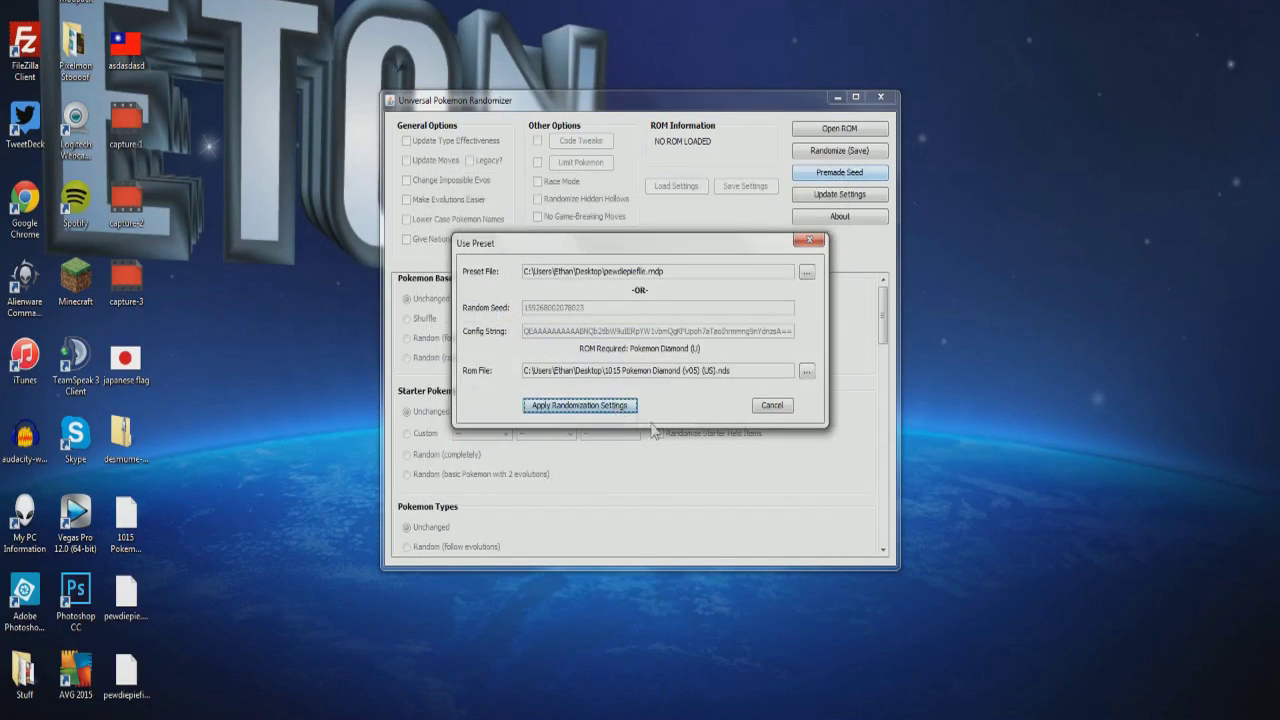
pyautogui.click(628, 406)
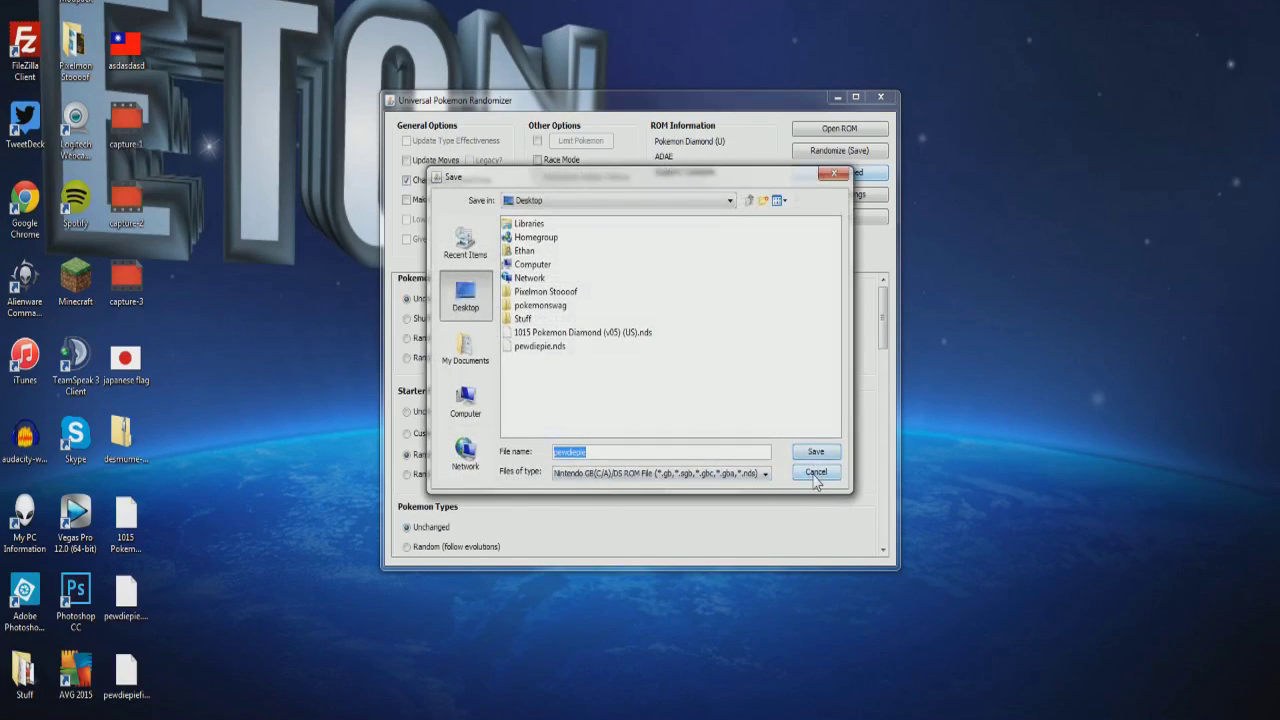
pyautogui.click(815, 474)
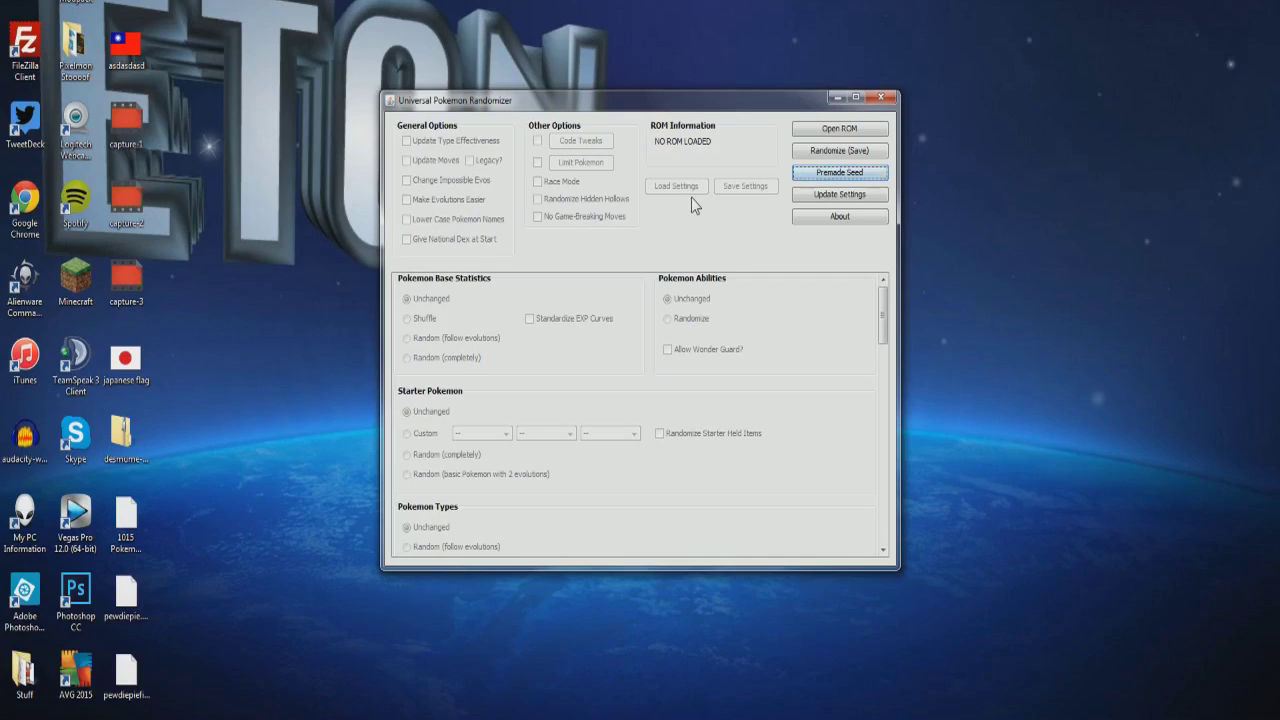
# Close the Universal Pokemon Randomizer.
pyautogui.click(881, 99)
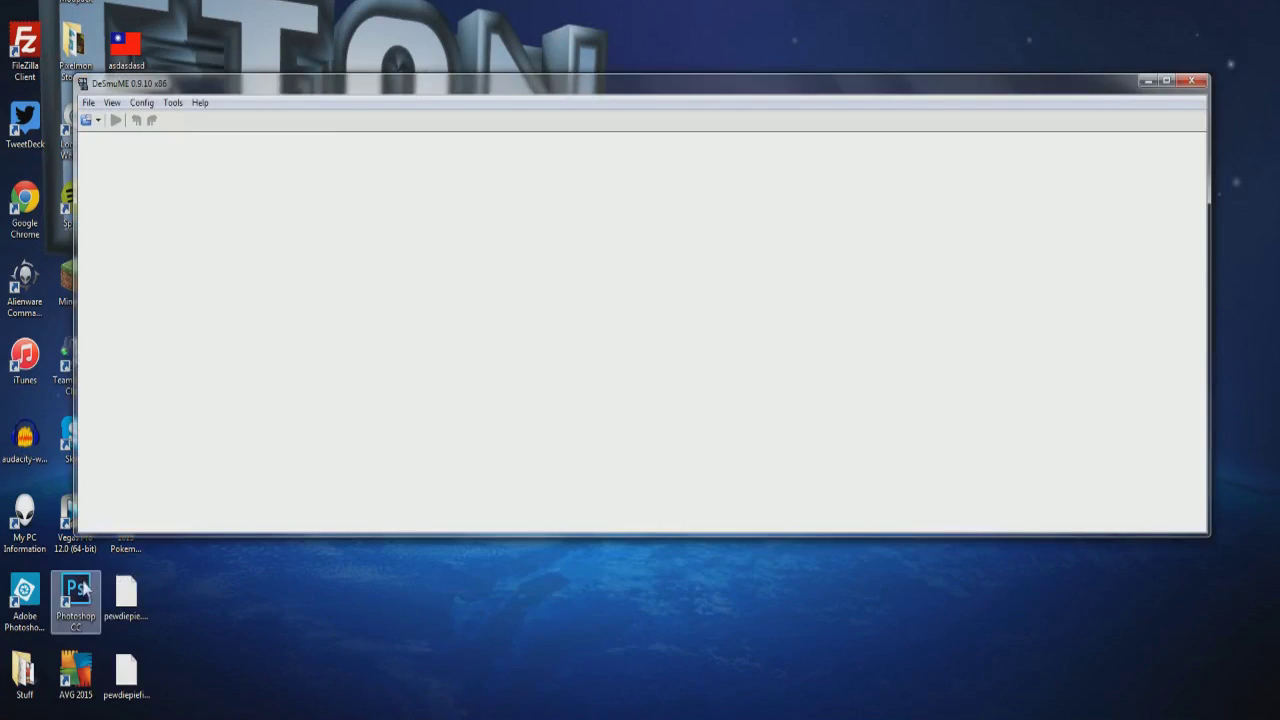
# Load the randomized pewdiepie.nds ROM from the desktop into DeSmuME and start a new game from the title screen.
pyautogui.click(130, 592)
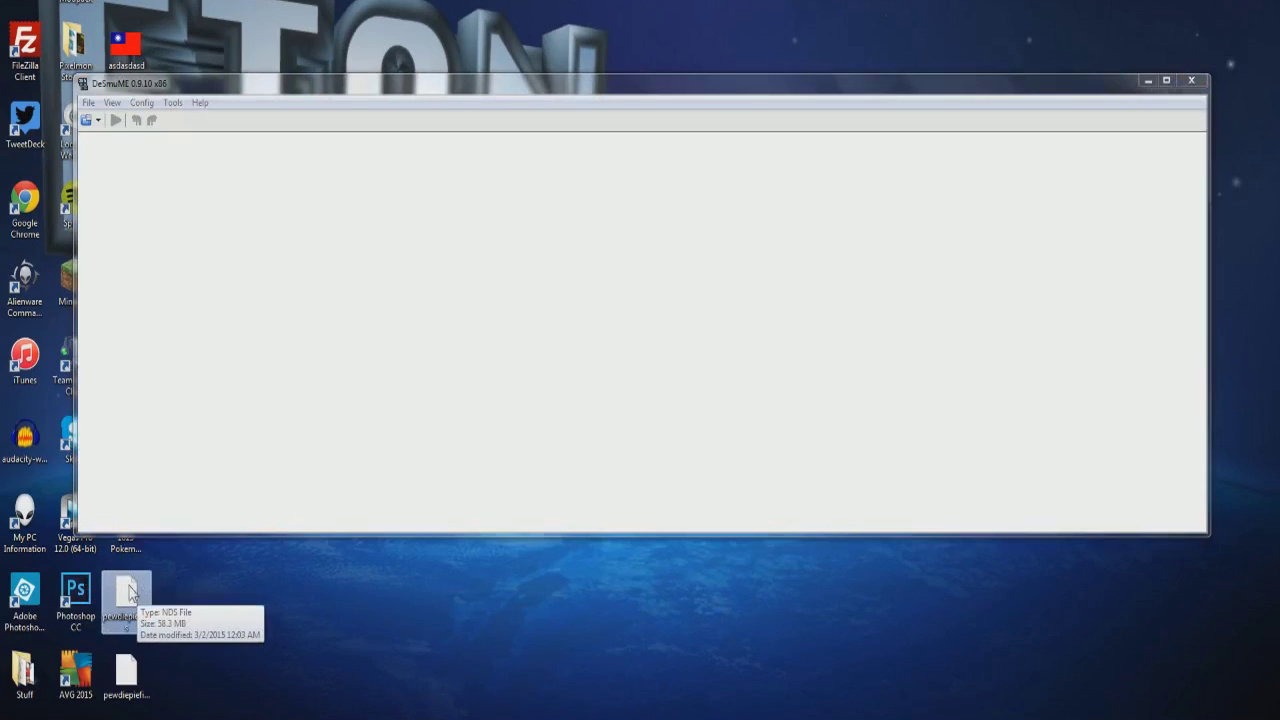
pyautogui.moveTo(128, 592); pyautogui.dragTo(308, 258)
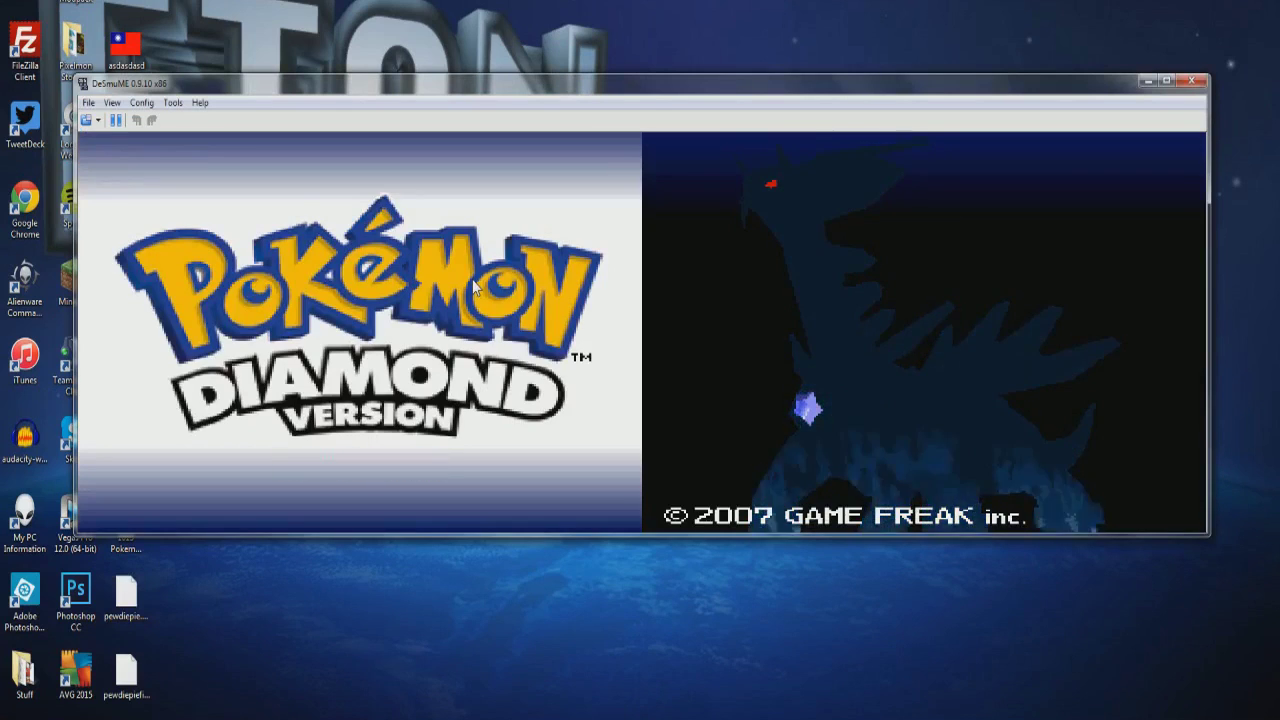
pyautogui.press('Return')
pyautogui.press('x')
pyautogui.press('x')
pyautogui.press('x')
# Choose NO INFO NEEDED, advance the professor's intro past touching the Poké Ball's middle button, and close the emulator.
pyautogui.press('Up')
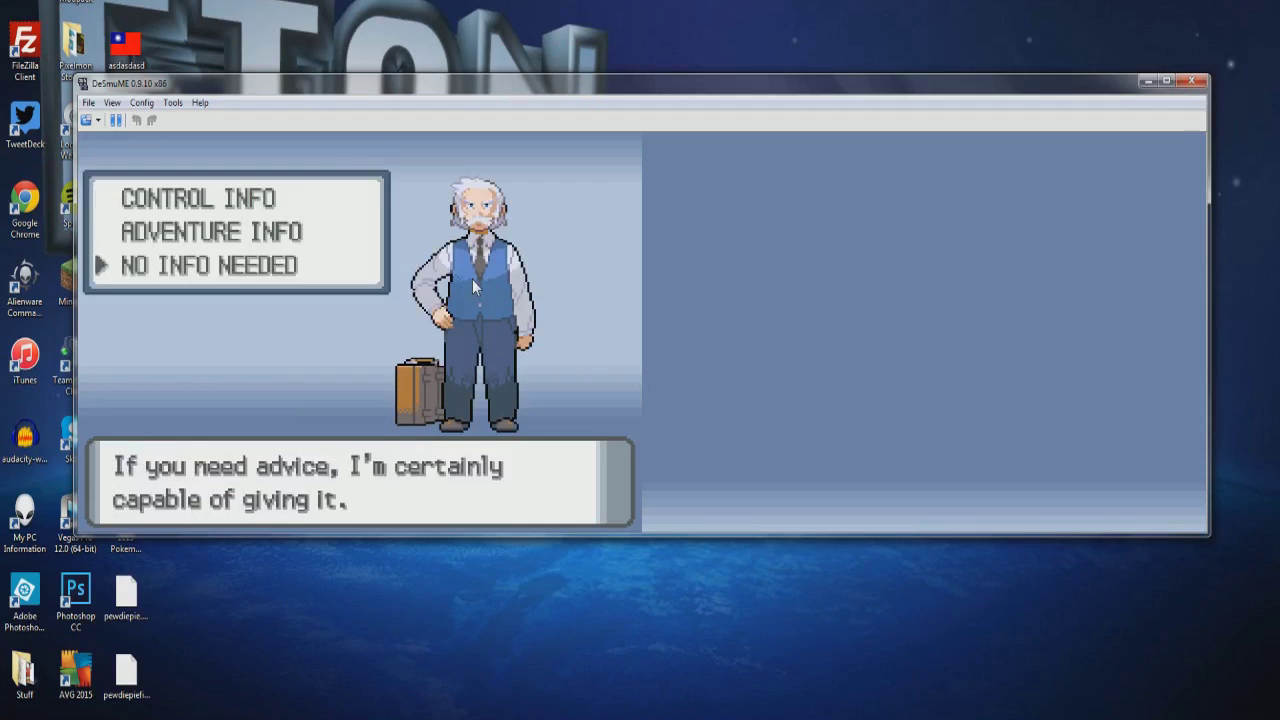
pyautogui.press('x')
pyautogui.press('x')
pyautogui.press('x')
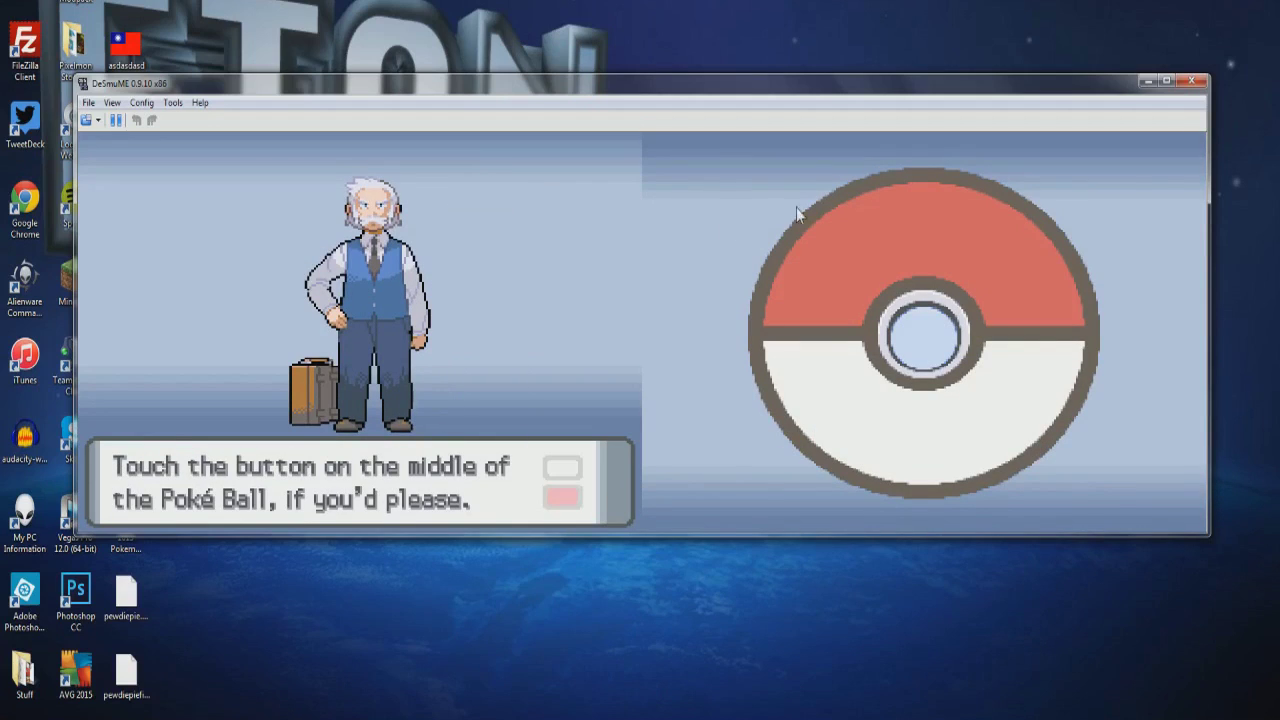
pyautogui.click(921, 339)
pyautogui.press('x')
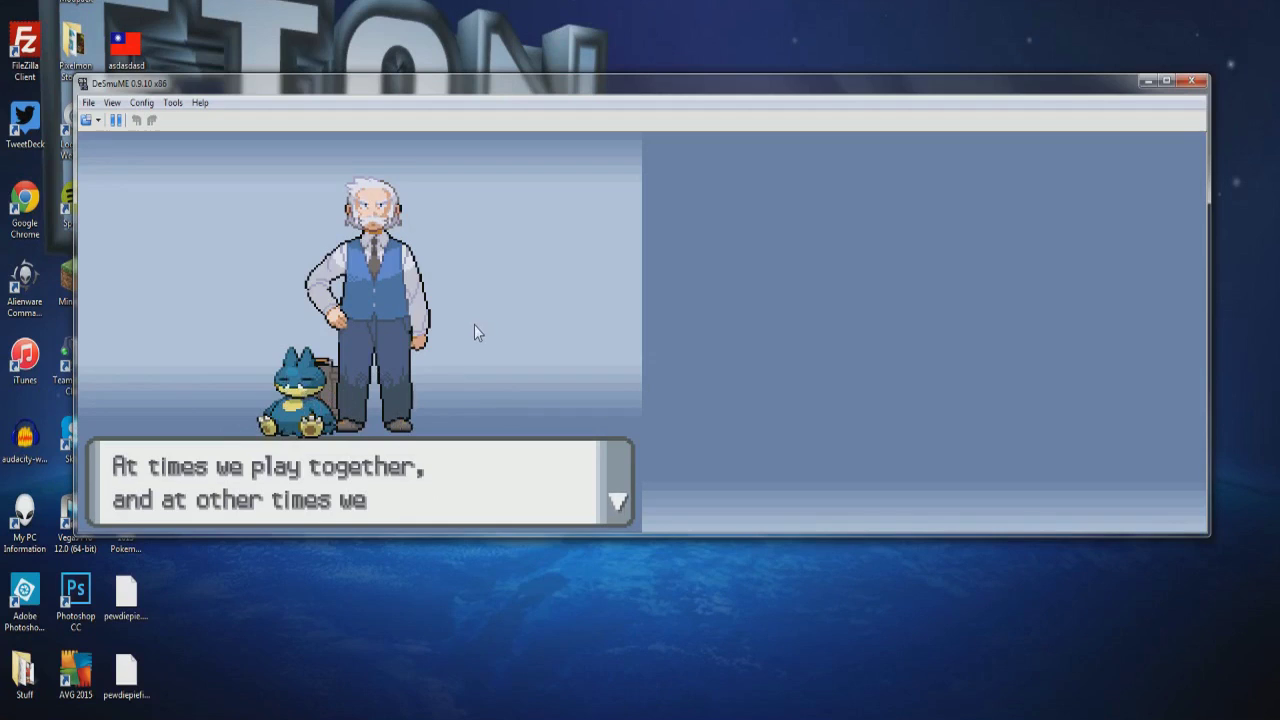
pyautogui.hotkey('alt', 'F4')
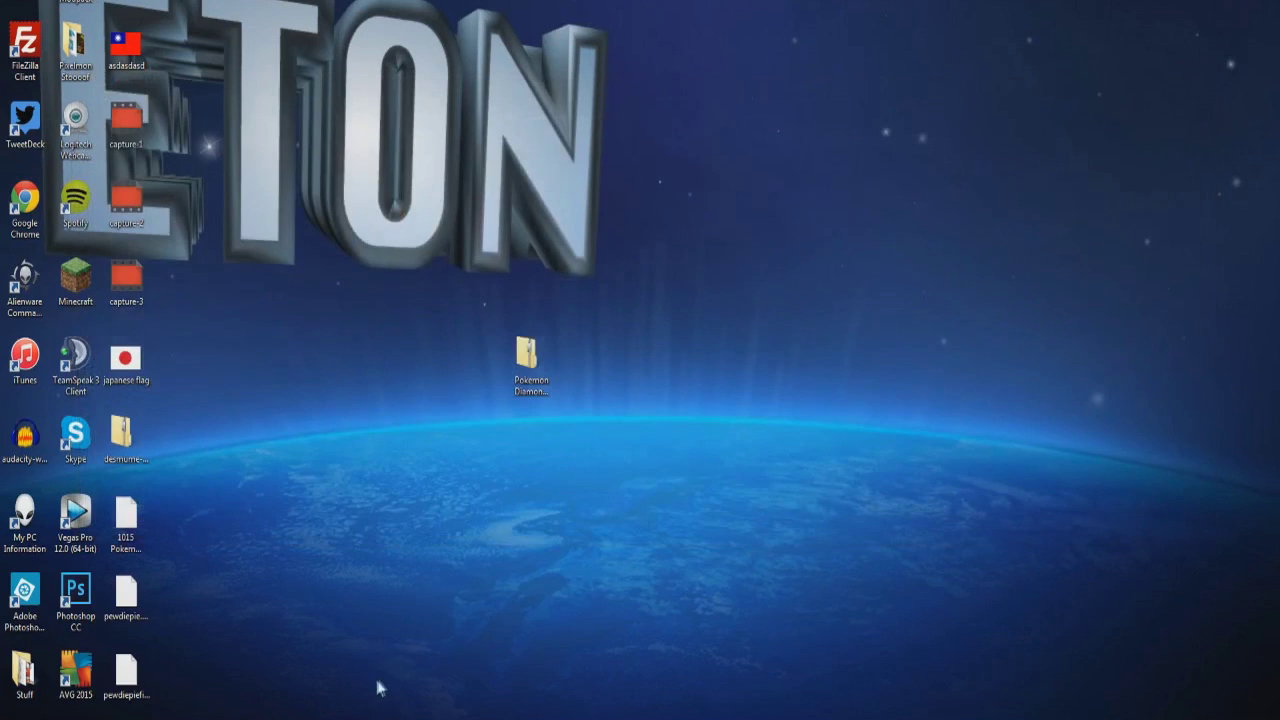
# Switch to the UPRandomizer-162 folder, launch the Universal Pokemon Randomizer, and open pewdiepie.nds from the Desktop.
pyautogui.hotkey('alt', 'Tab')
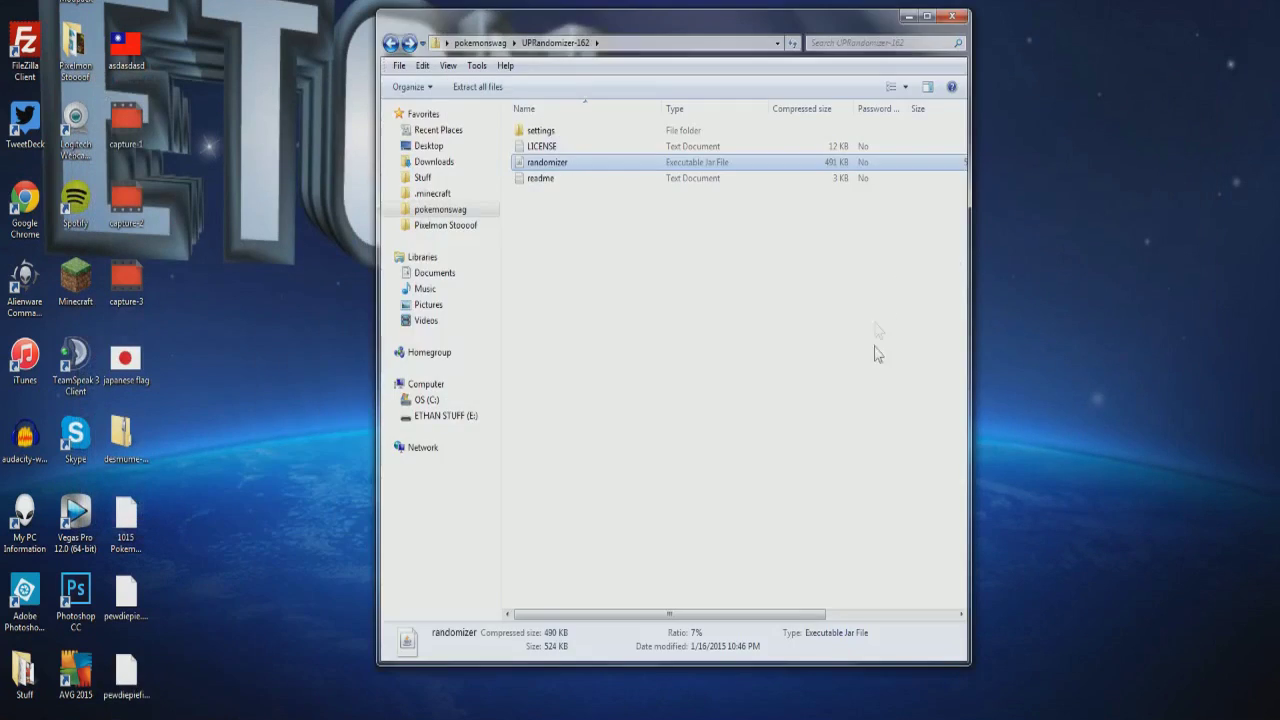
pyautogui.doubleClick(558, 168)
pyautogui.click(806, 131)
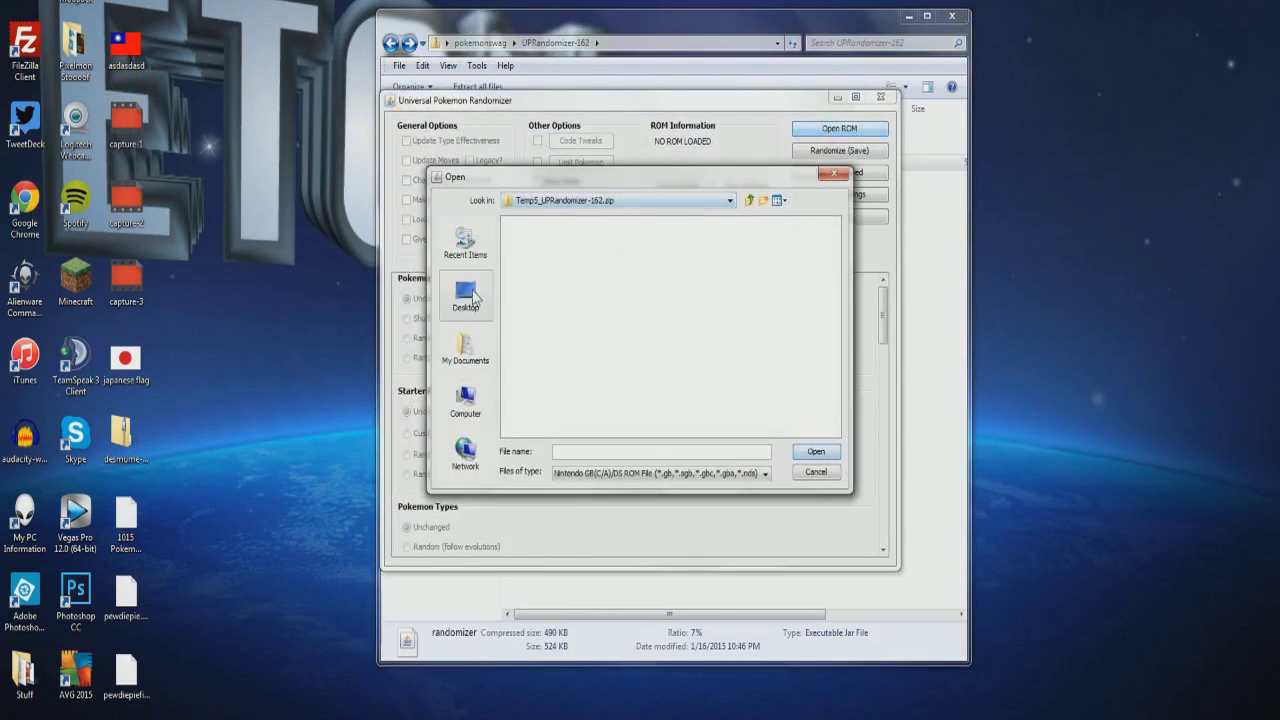
pyautogui.click(557, 333)
pyautogui.click(545, 346)
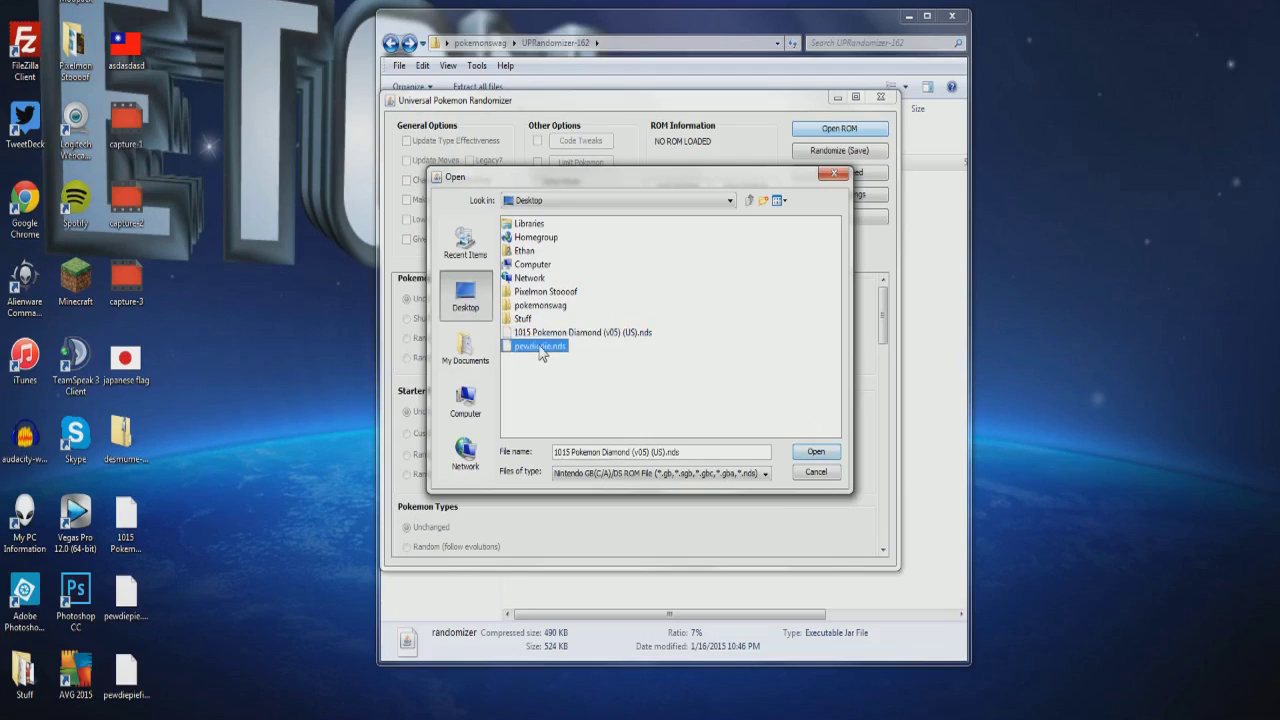
pyautogui.click(814, 452)
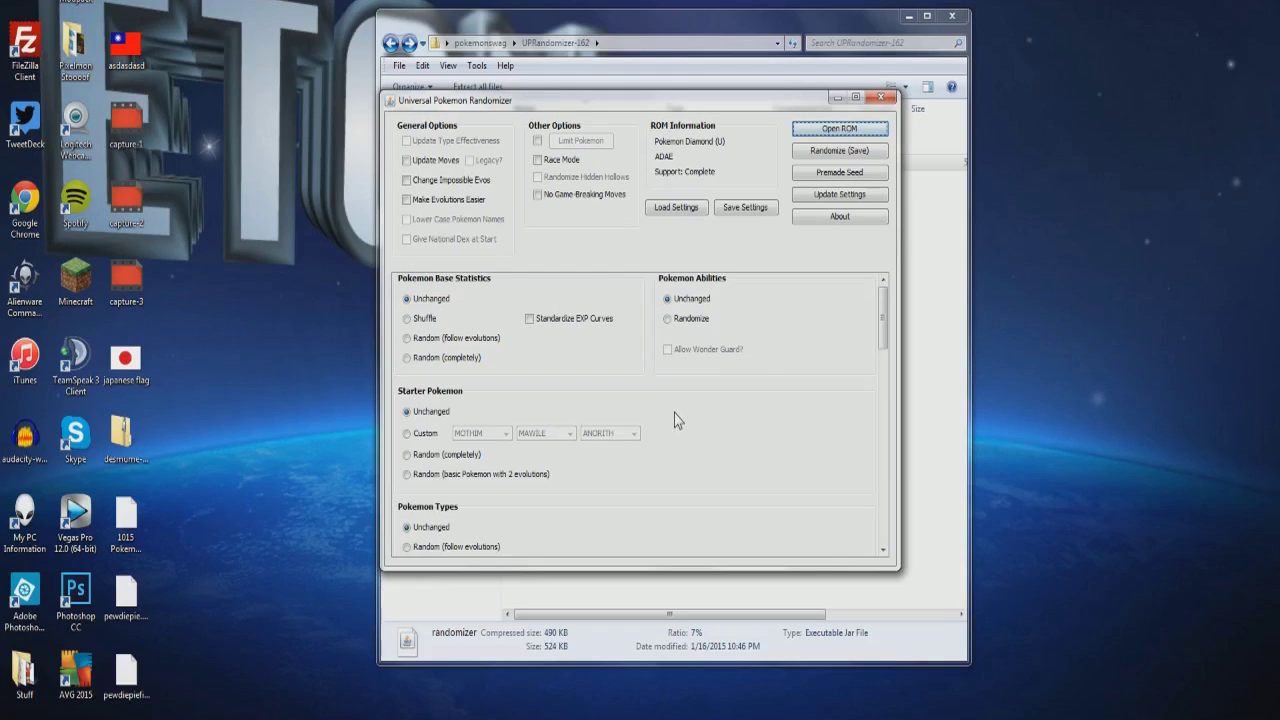
# Look through the randomization options for the loaded ROM and close the randomizer and its folder window.
pyautogui.scroll(-5, 665, 400)
pyautogui.scroll(5, 668, 360)
pyautogui.click(880, 97)
pyautogui.click(952, 16)
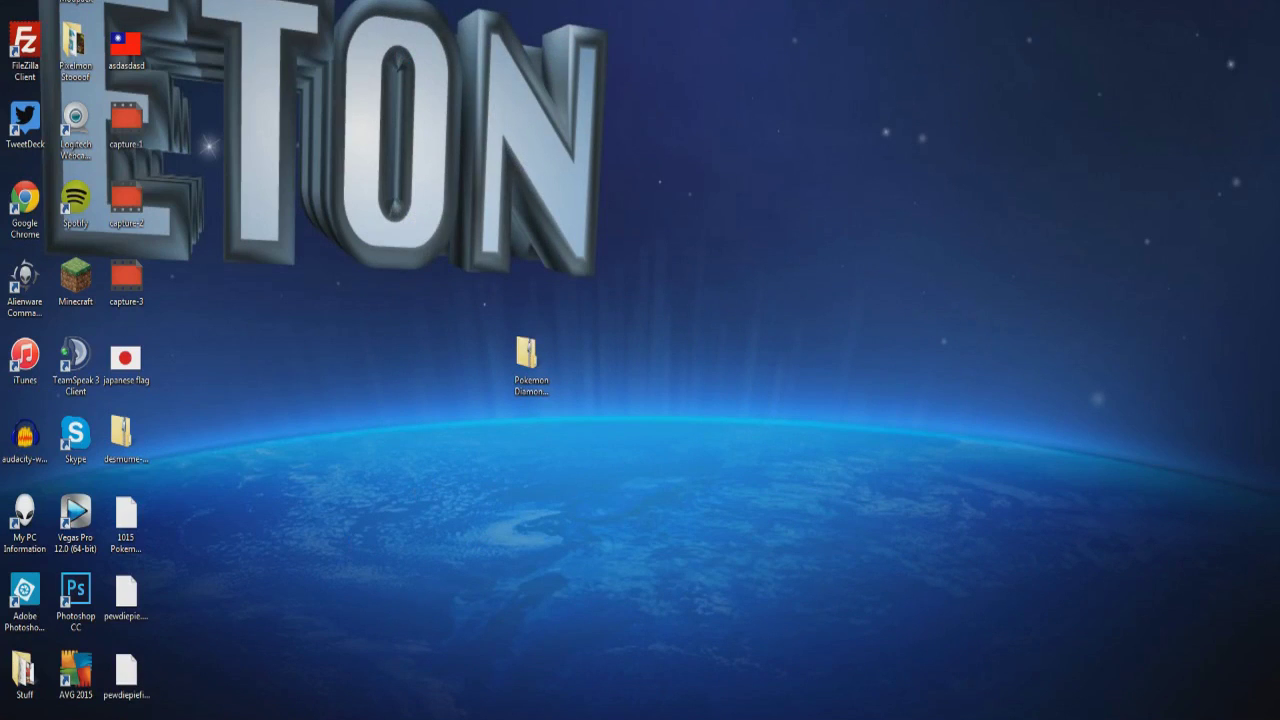
# Open the desmume-0.9.10-win32 folder inside pokemonswag and launch DeSmuME_0.9.10_x86.
pyautogui.click(194, 710)
pyautogui.click(440, 209)
pyautogui.doubleClick(545, 150)
pyautogui.doubleClick(565, 273)
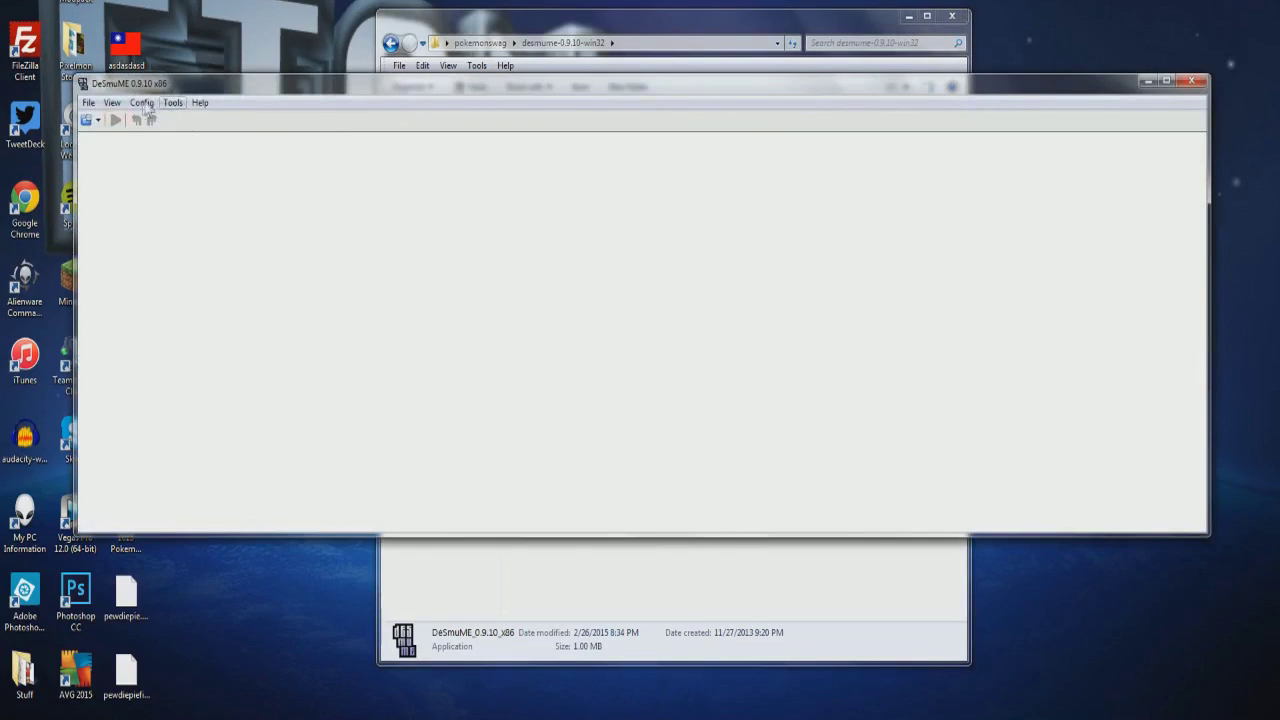
# Examine the emulator's display options, including LCDs layout, window size, screen gap, rotation and HUD.
pyautogui.click(112, 103)
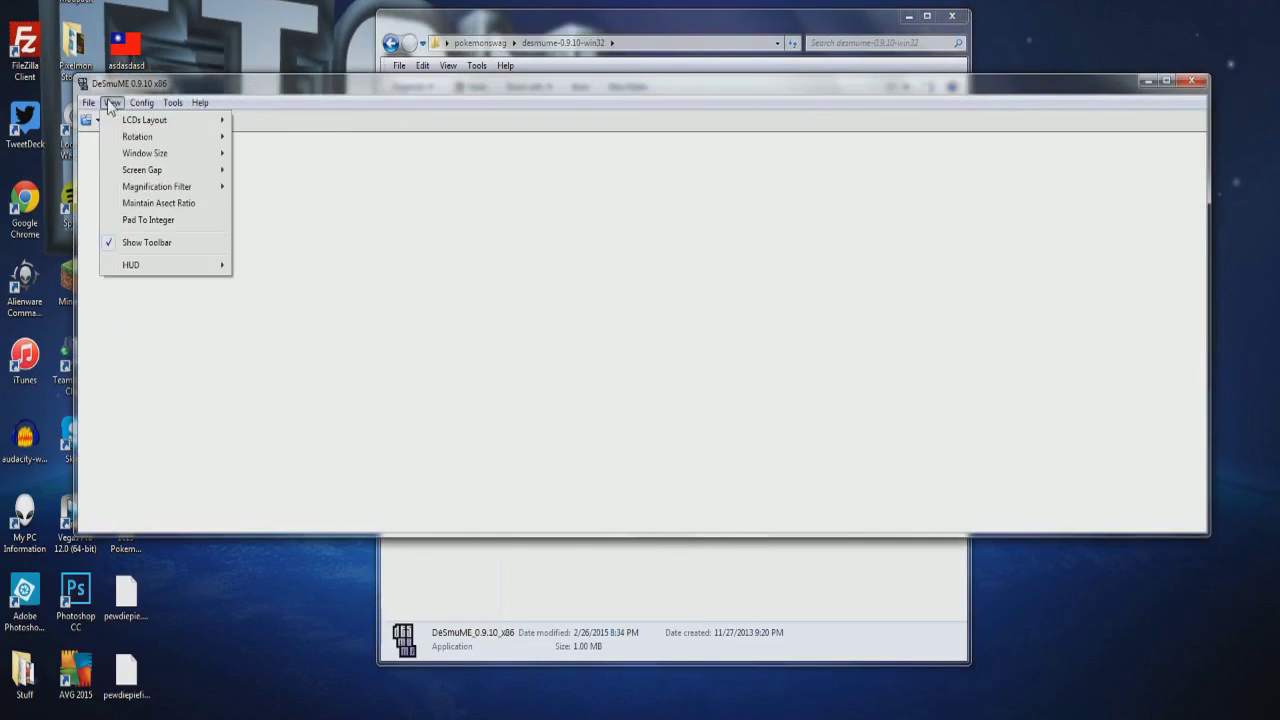
pyautogui.moveTo(160, 120)
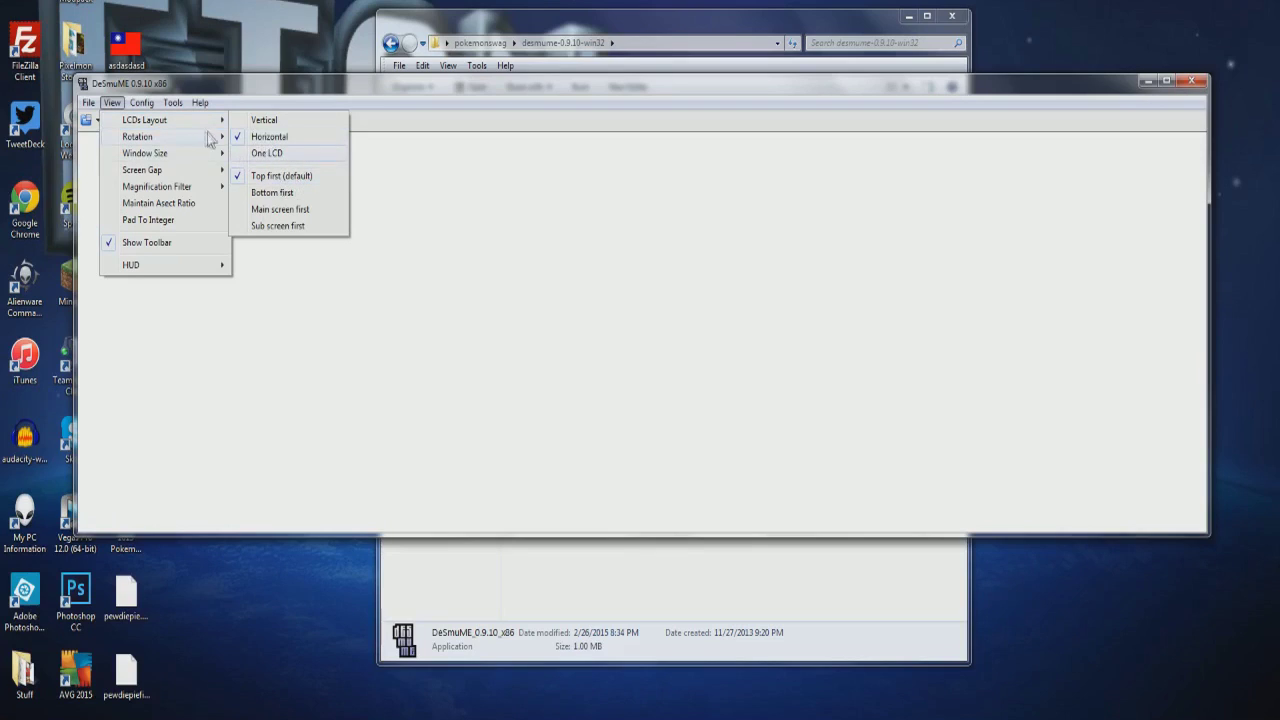
pyautogui.click(250, 358)
pyautogui.click(112, 103)
pyautogui.moveTo(136, 146)
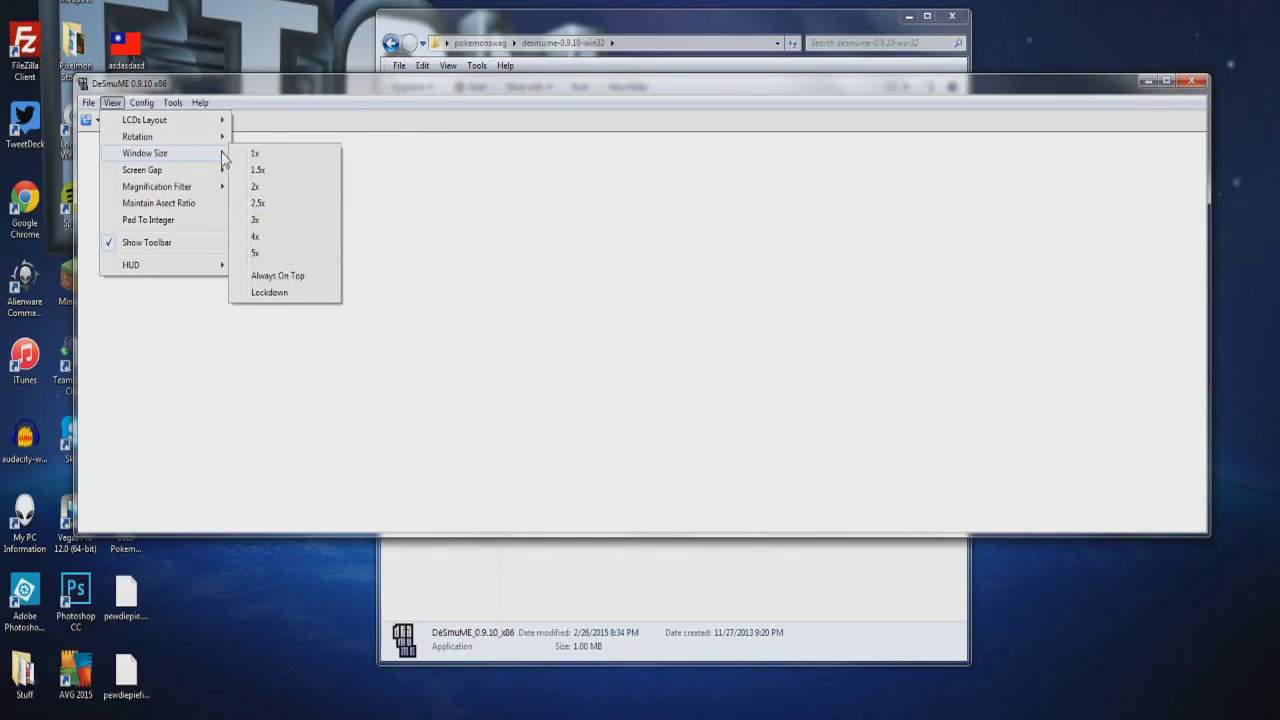
pyautogui.click(1091, 457)
pyautogui.click(112, 102)
pyautogui.click(112, 102)
pyautogui.click(112, 102)
pyautogui.moveTo(139, 175)
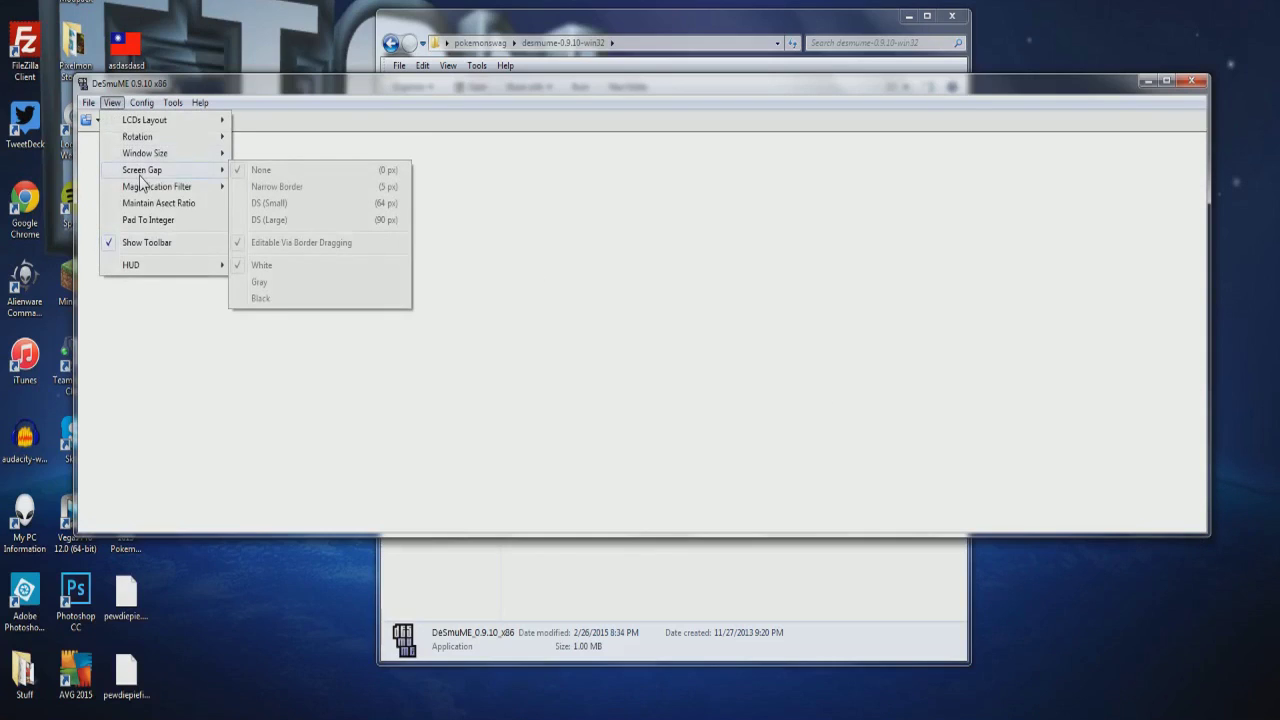
pyautogui.moveTo(200, 155)
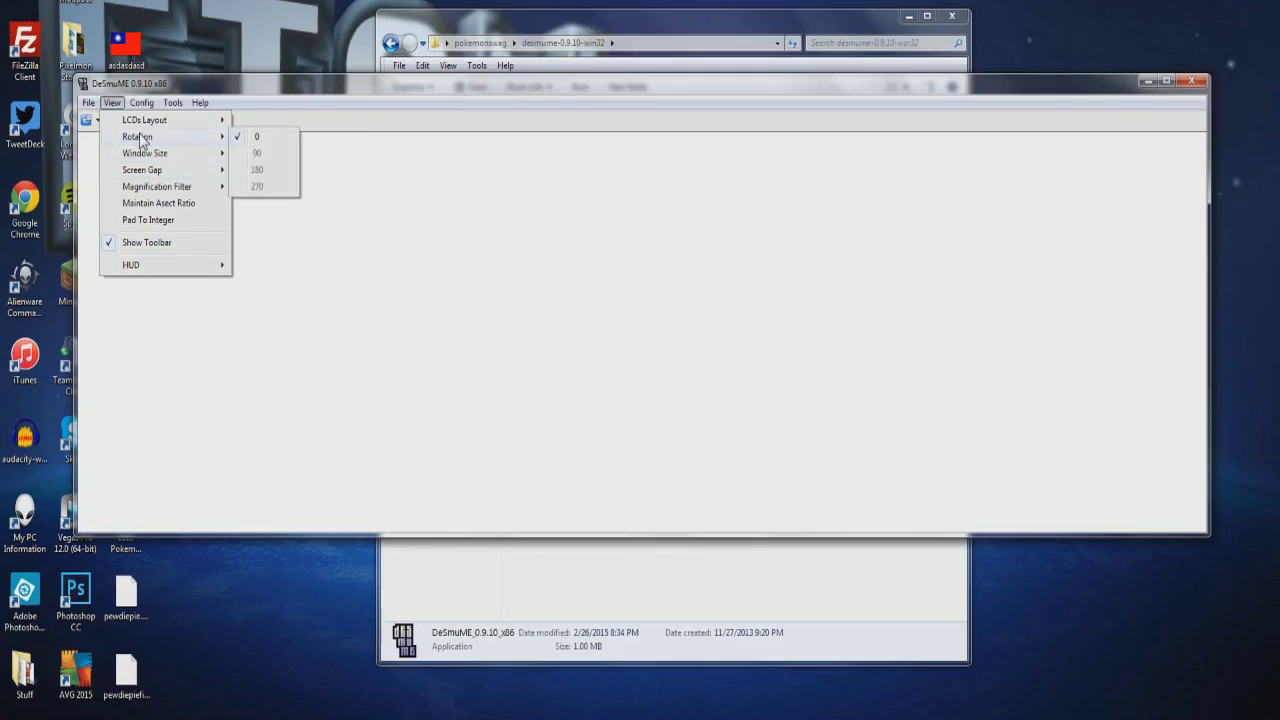
pyautogui.moveTo(148, 124)
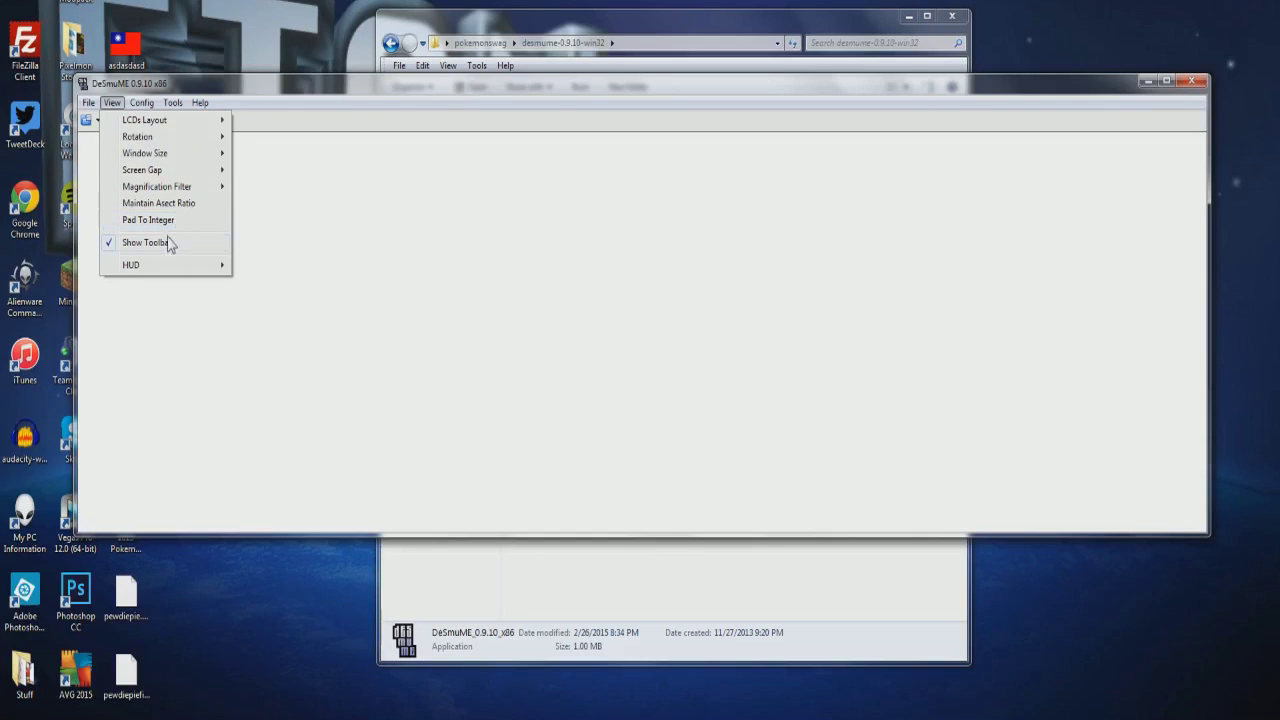
pyautogui.moveTo(183, 274)
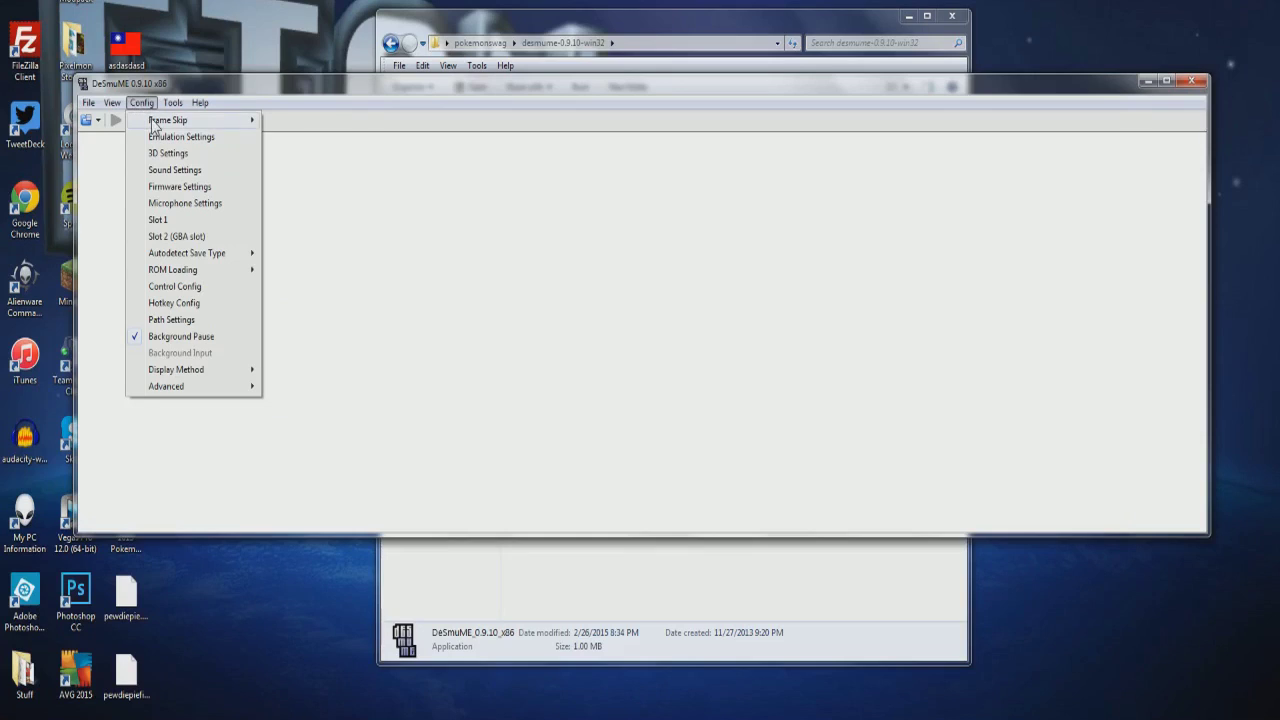
# Review the frame skip options and the emulation settings, closing them without changes.
pyautogui.moveTo(190, 120)
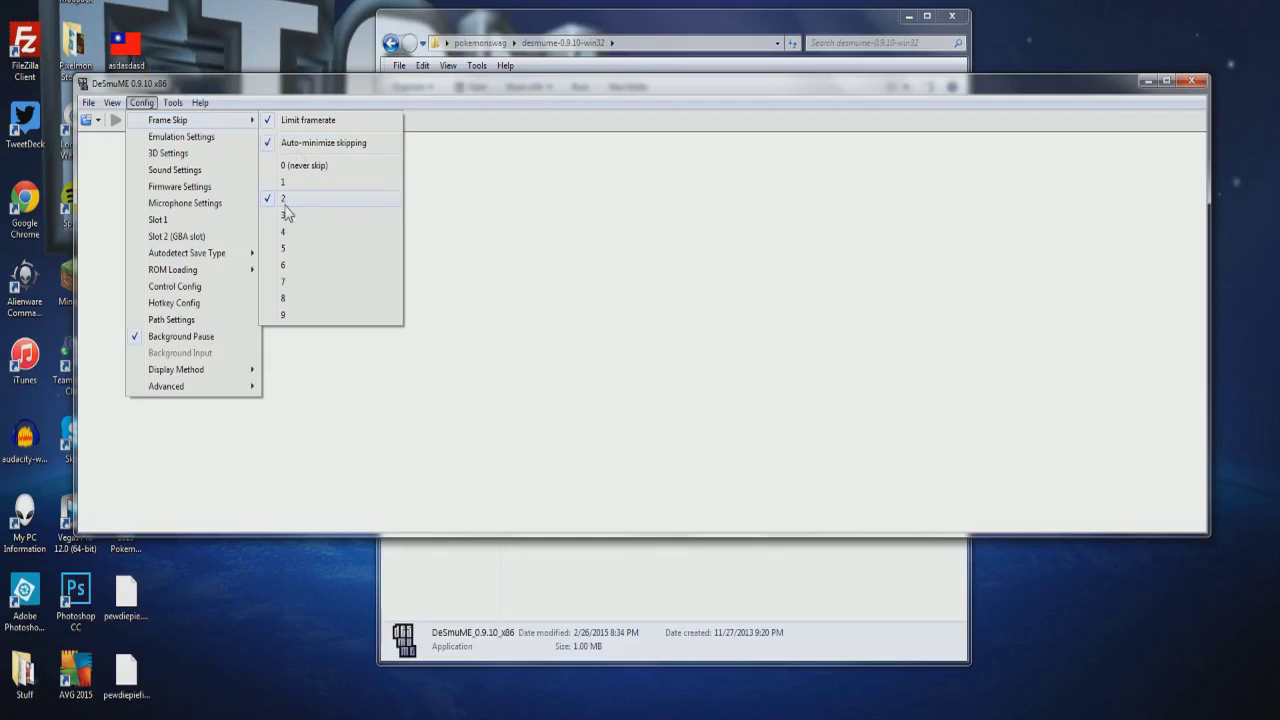
pyautogui.click(202, 137)
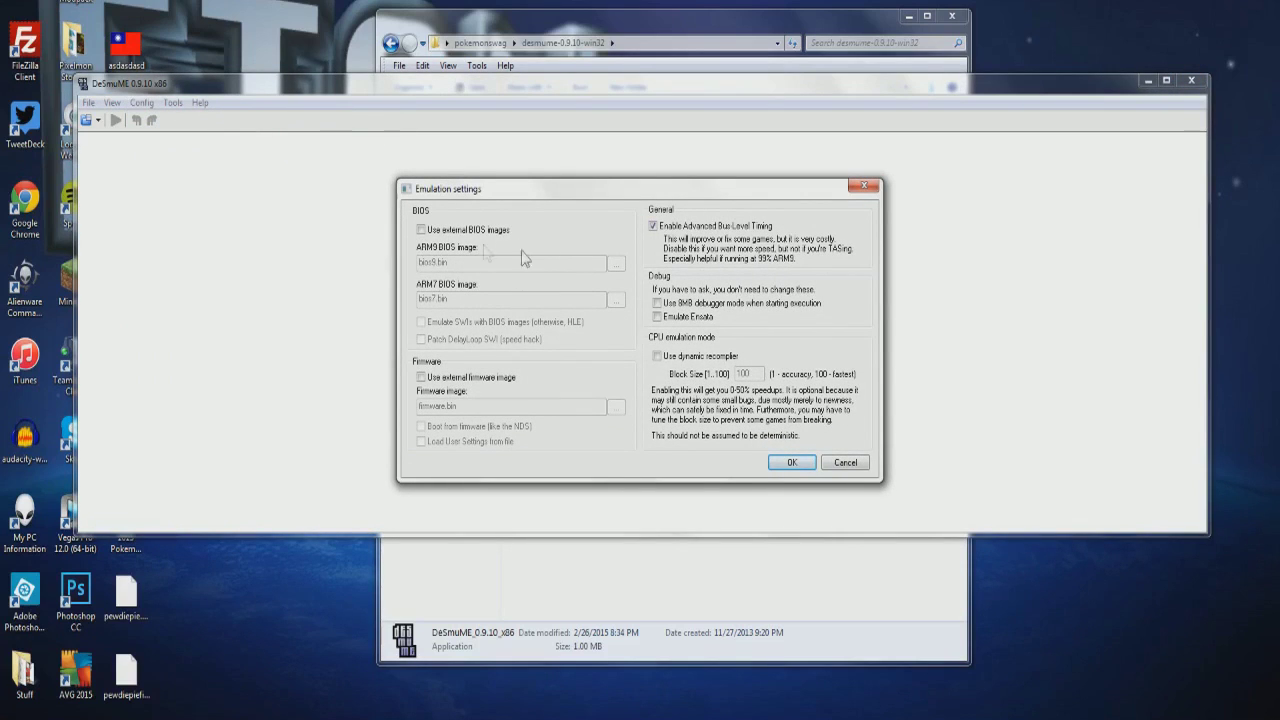
pyautogui.click(864, 186)
# Review the sound settings and the microphone simulation settings, leaving both as they are.
pyautogui.click(141, 102)
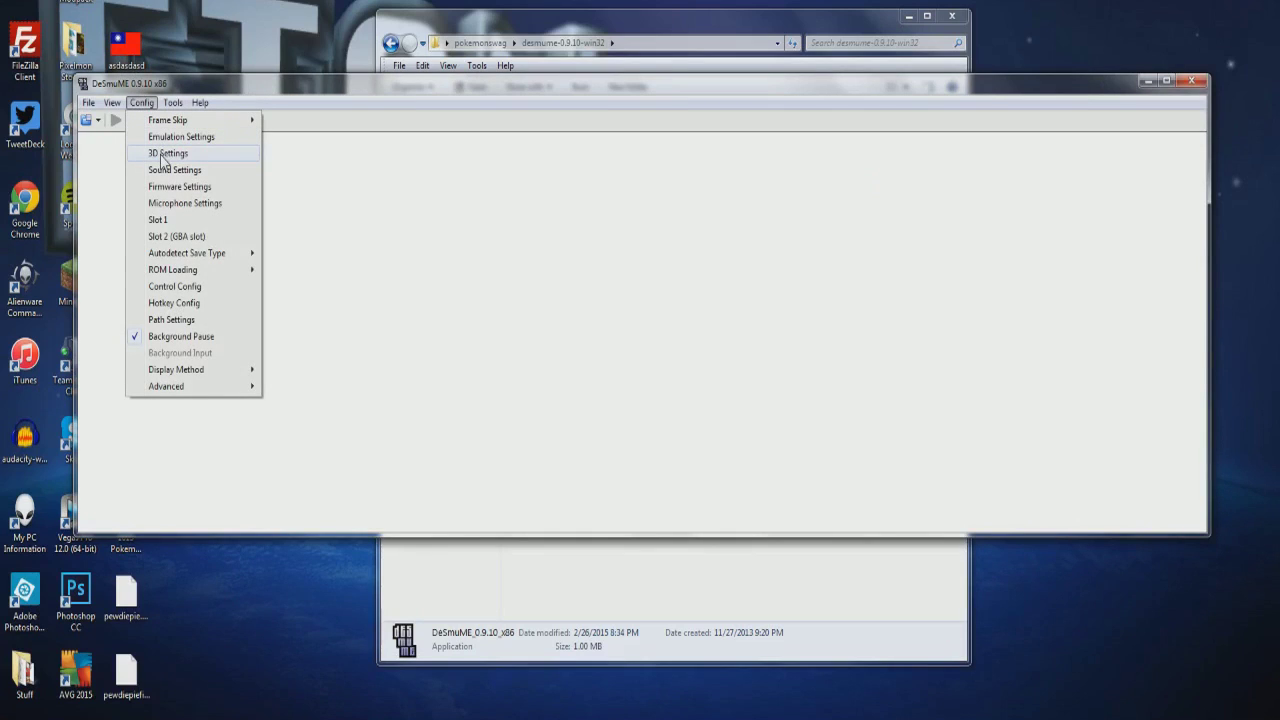
pyautogui.click(165, 170)
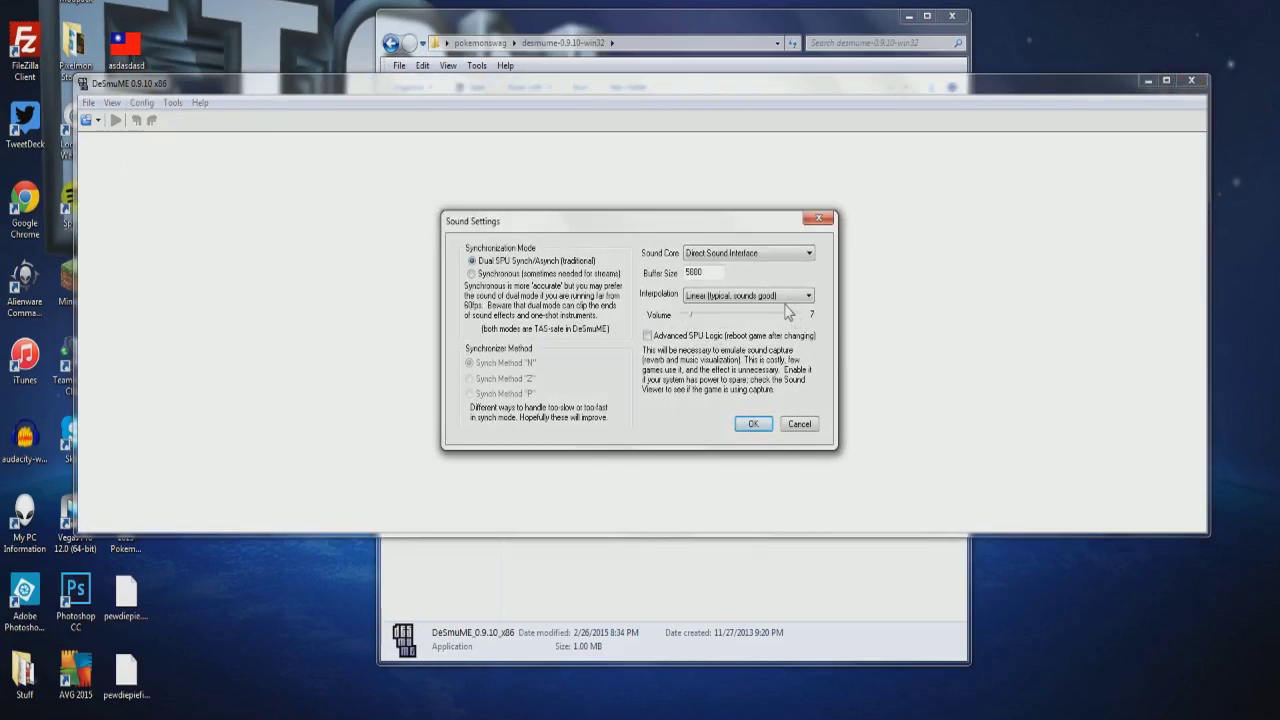
pyautogui.click(754, 424)
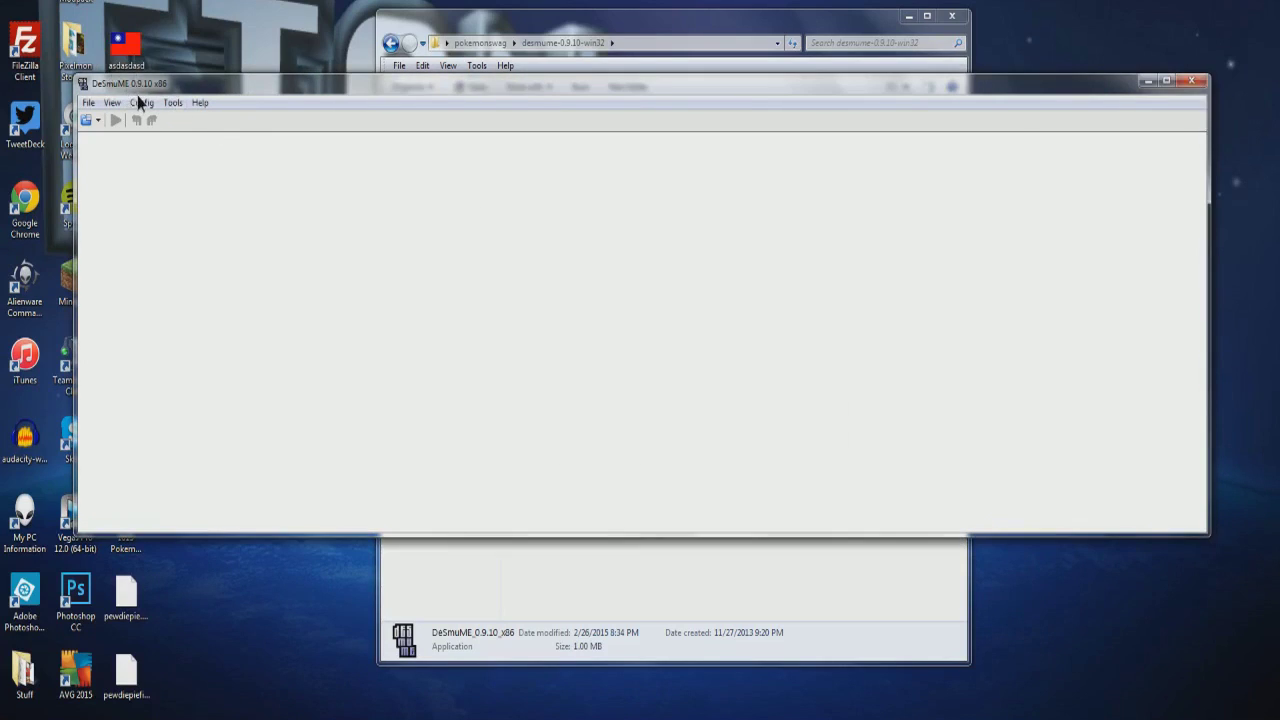
pyautogui.click(141, 102)
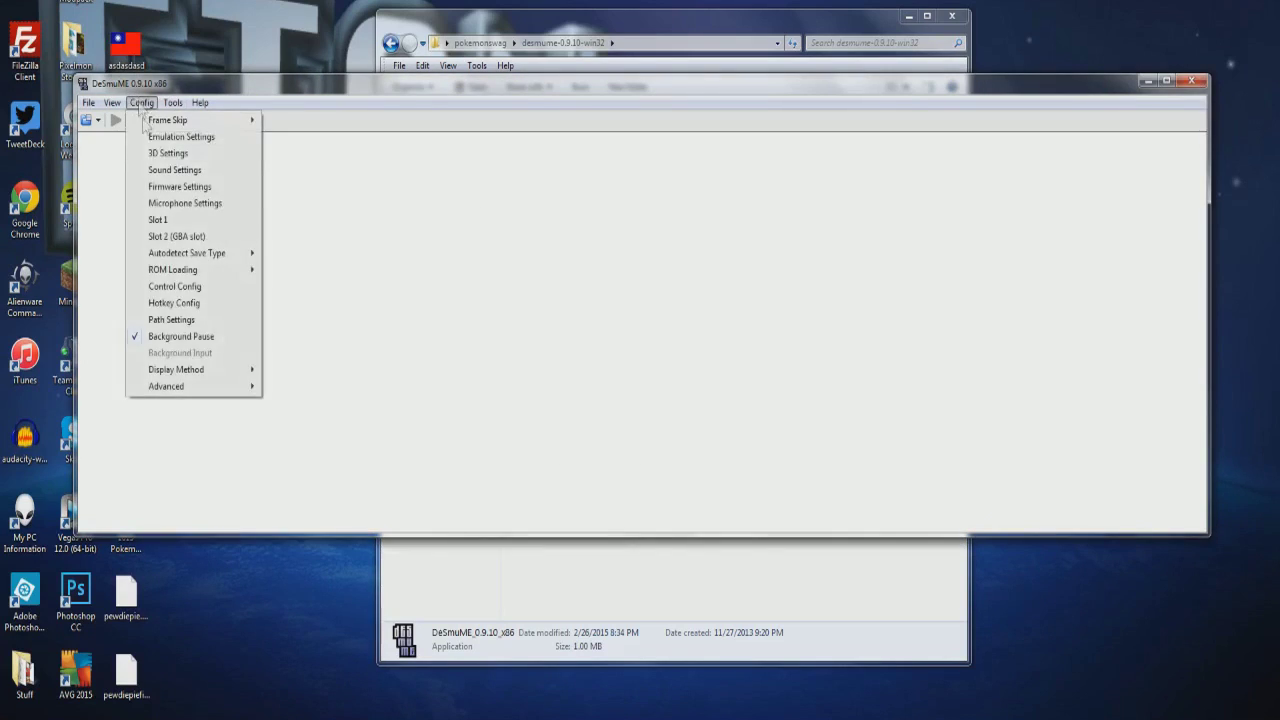
pyautogui.click(186, 206)
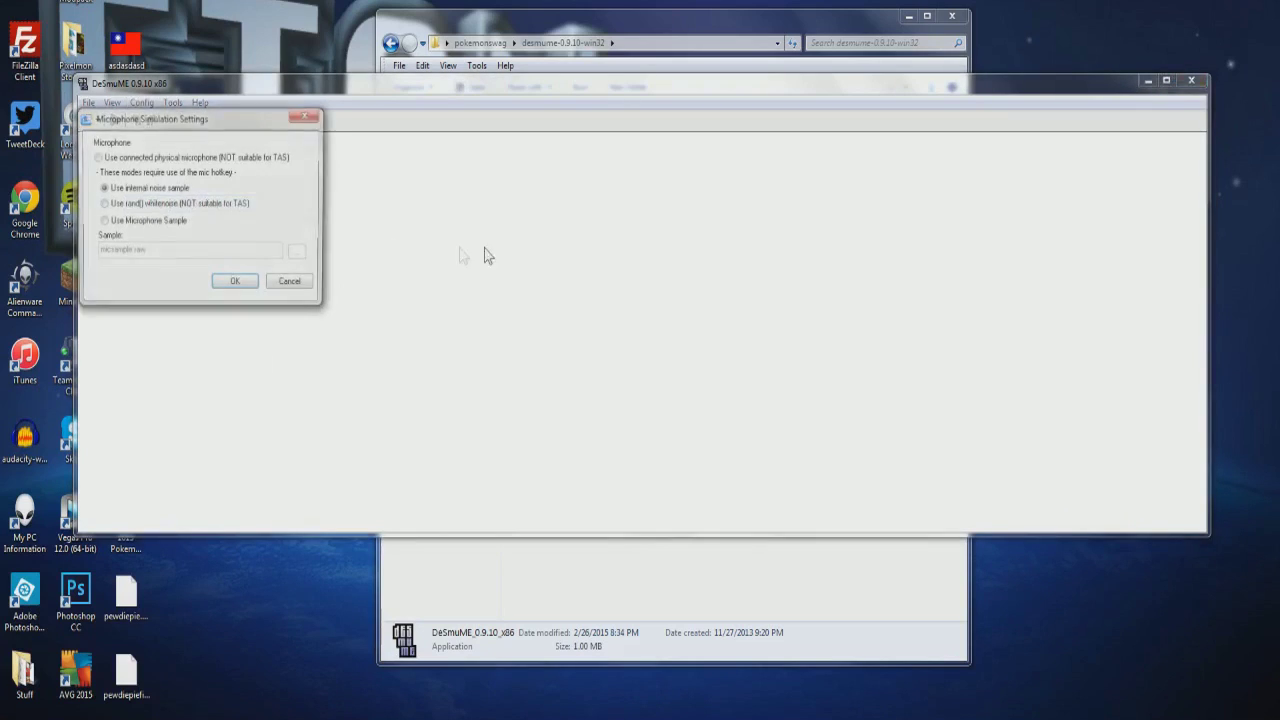
pyautogui.click(306, 115)
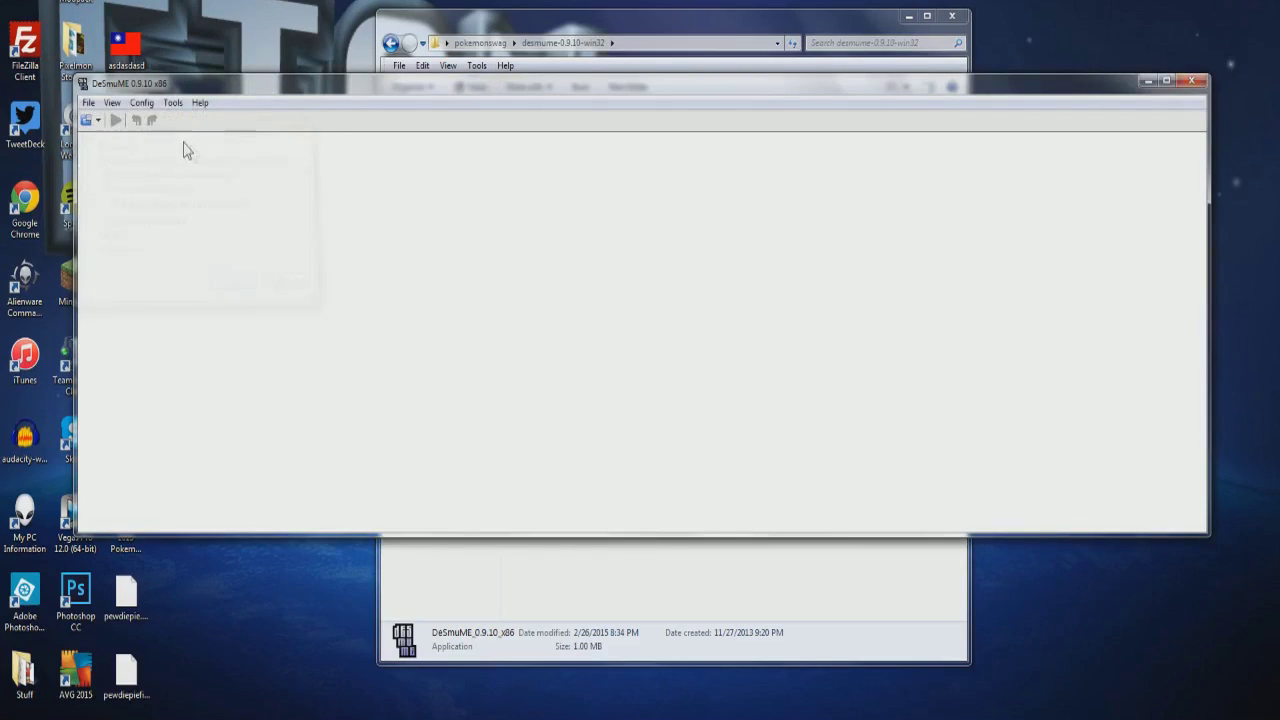
# Check the save type autodetection options and review the button mappings in the control configuration.
pyautogui.click(141, 102)
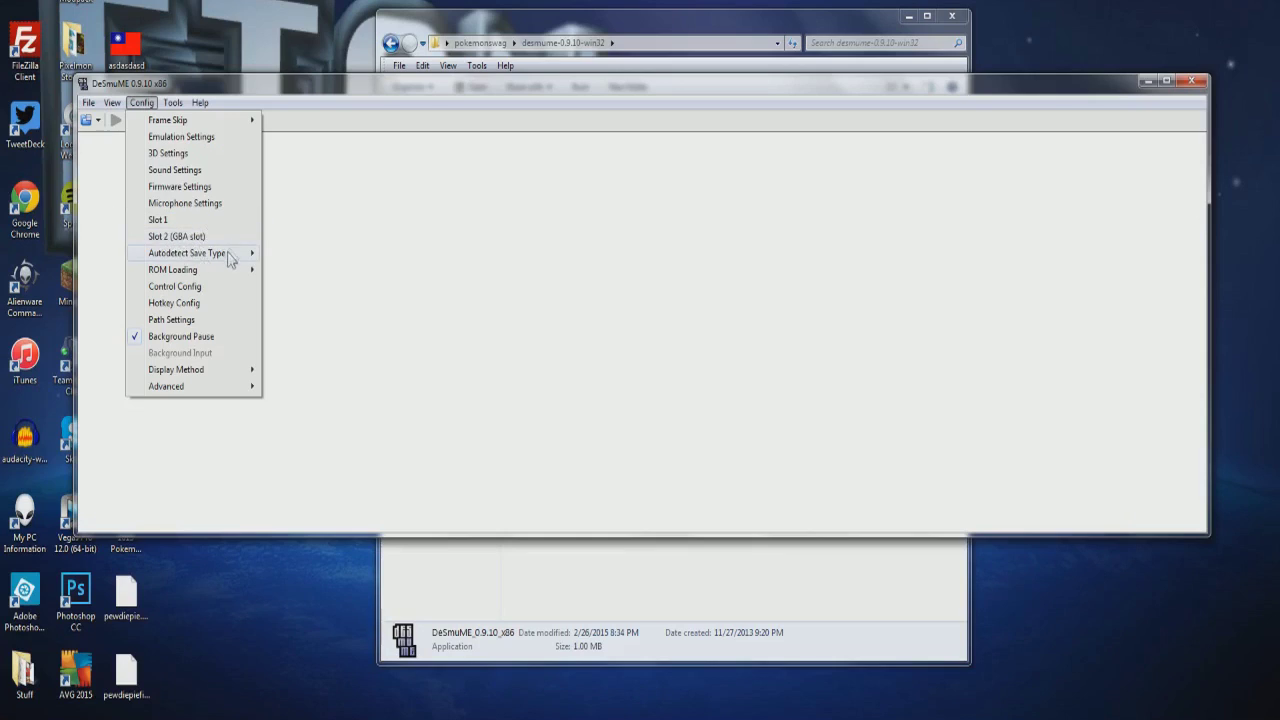
pyautogui.moveTo(216, 258)
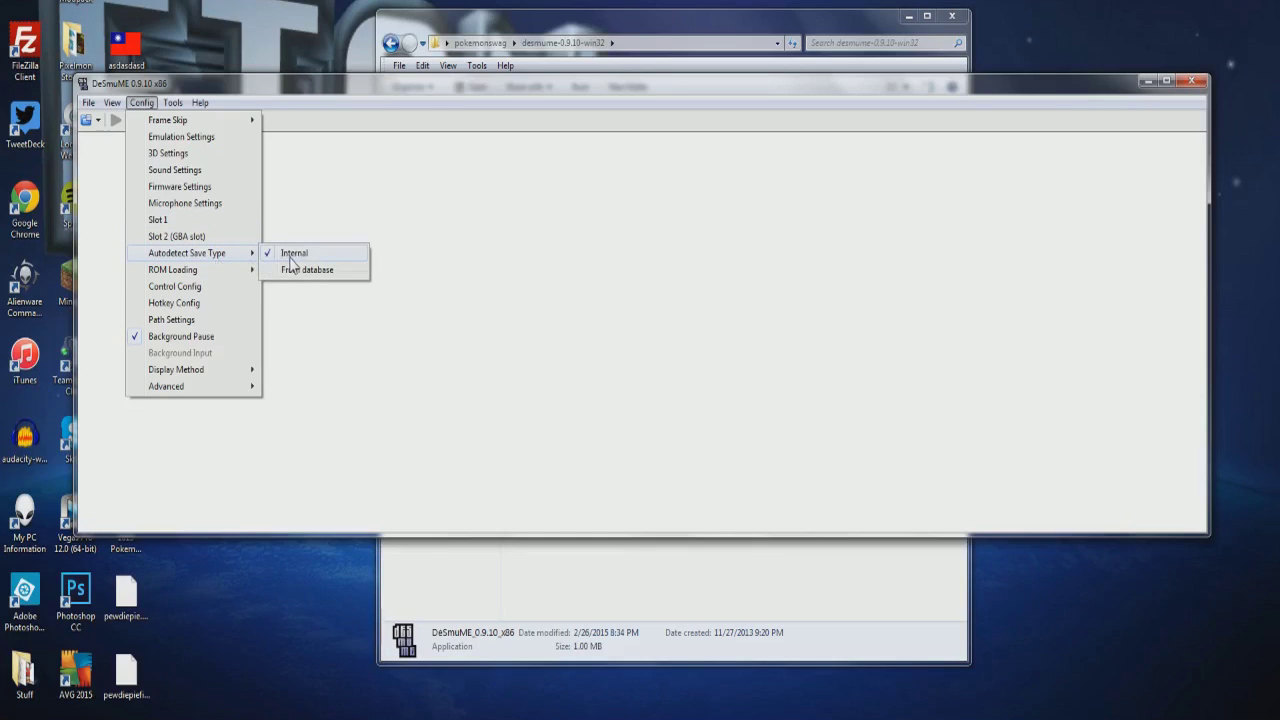
pyautogui.click(199, 288)
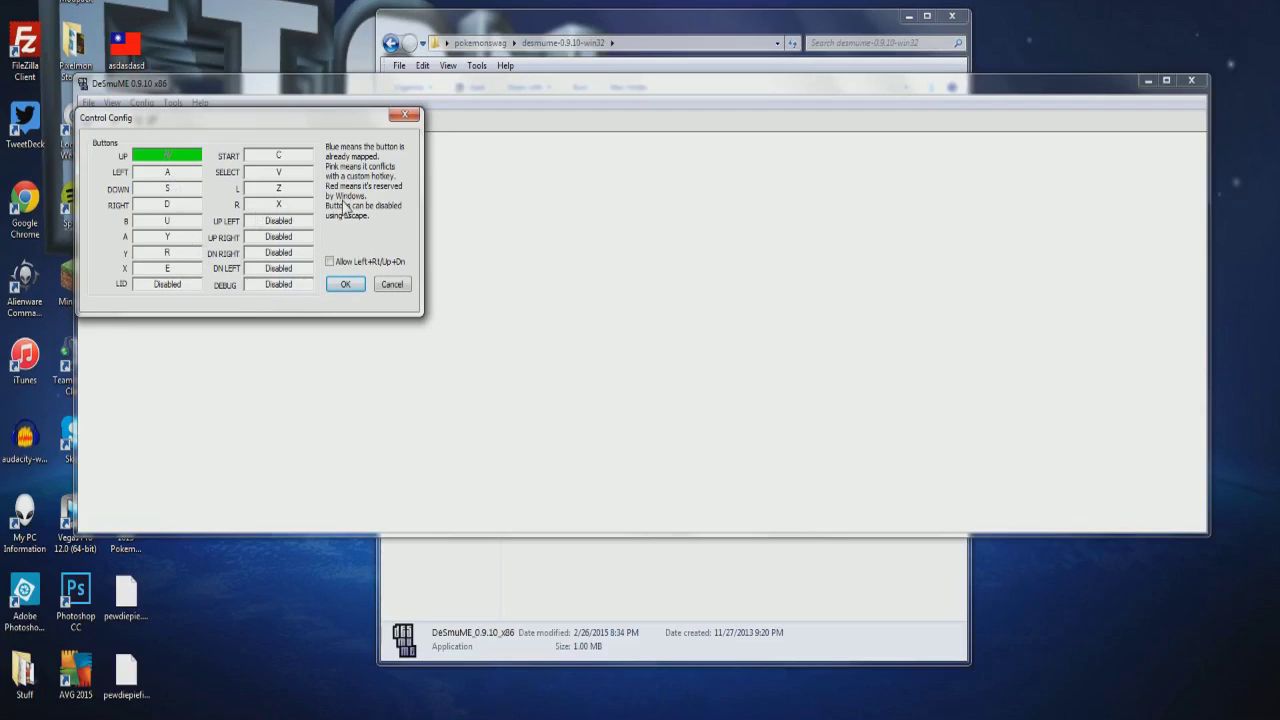
pyautogui.click(345, 284)
# Review the hotkey assignments in the Main, Tools, Movie, Savestates, Savestate Slots, Turbo and Other categories, ending back on Main, and close the configuration.
pyautogui.click(152, 105)
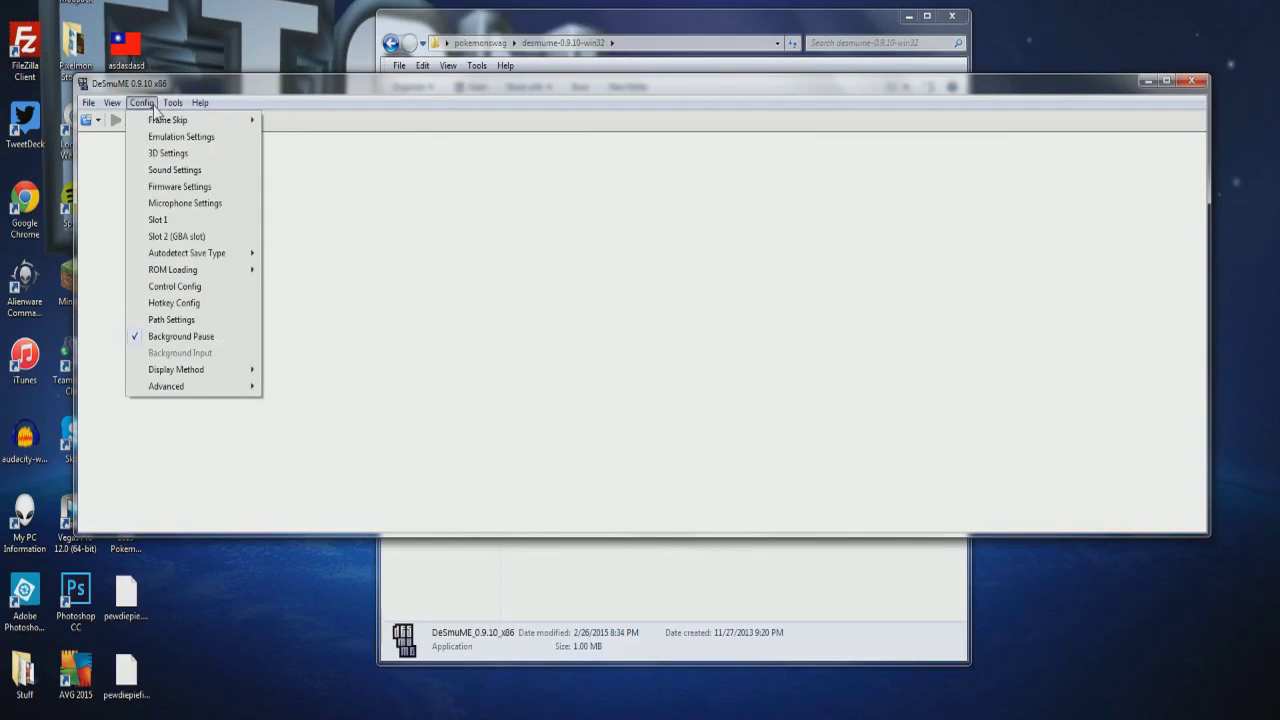
pyautogui.click(171, 306)
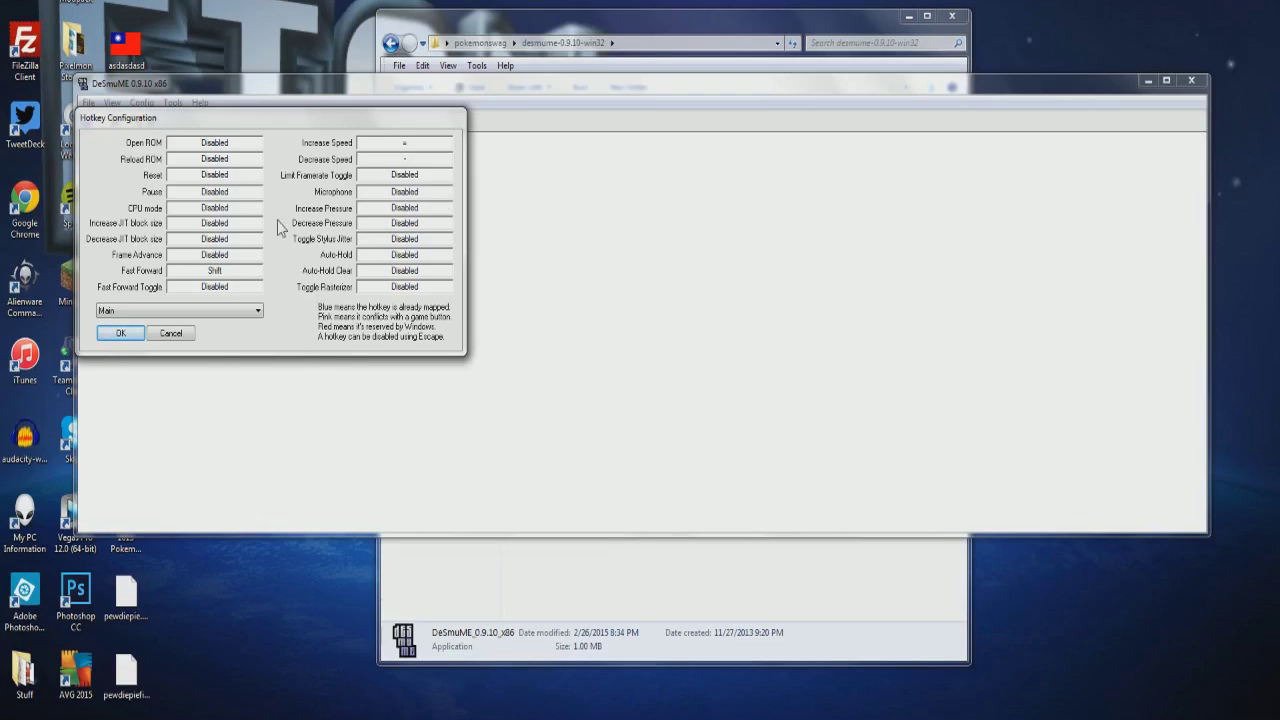
pyautogui.click(212, 310)
pyautogui.click(212, 310)
pyautogui.press('Down')
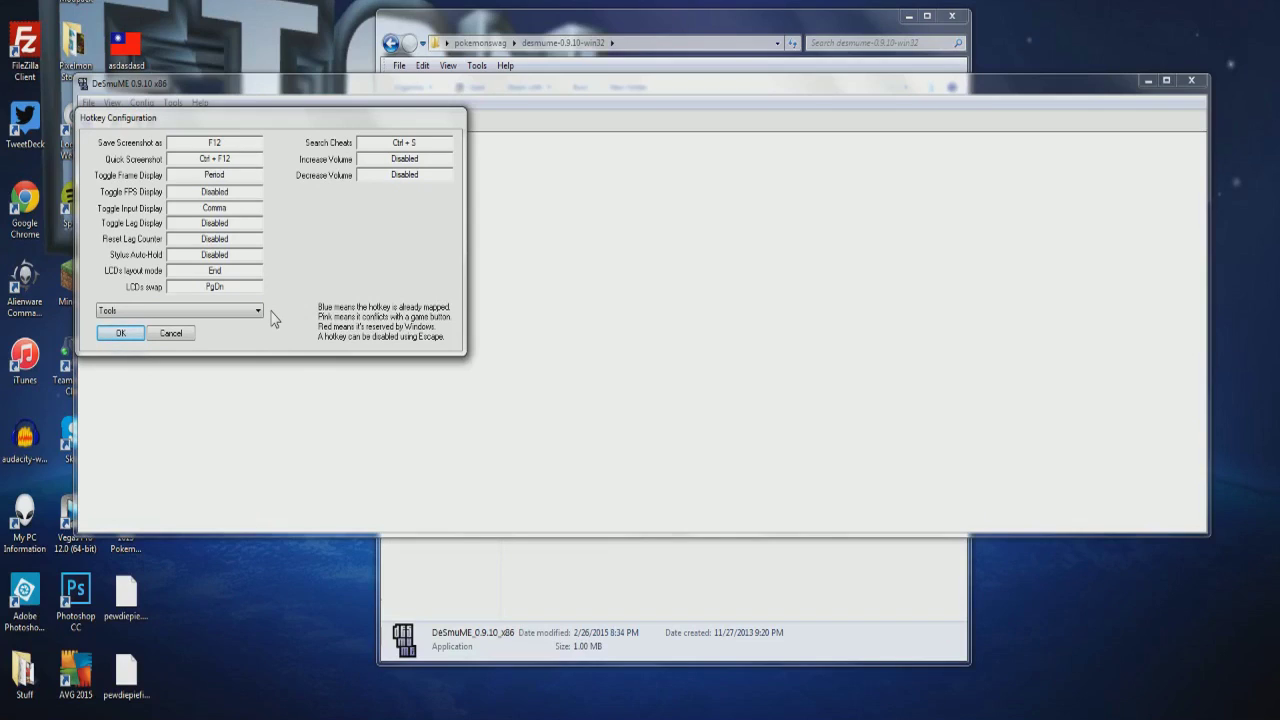
pyautogui.press('Down')
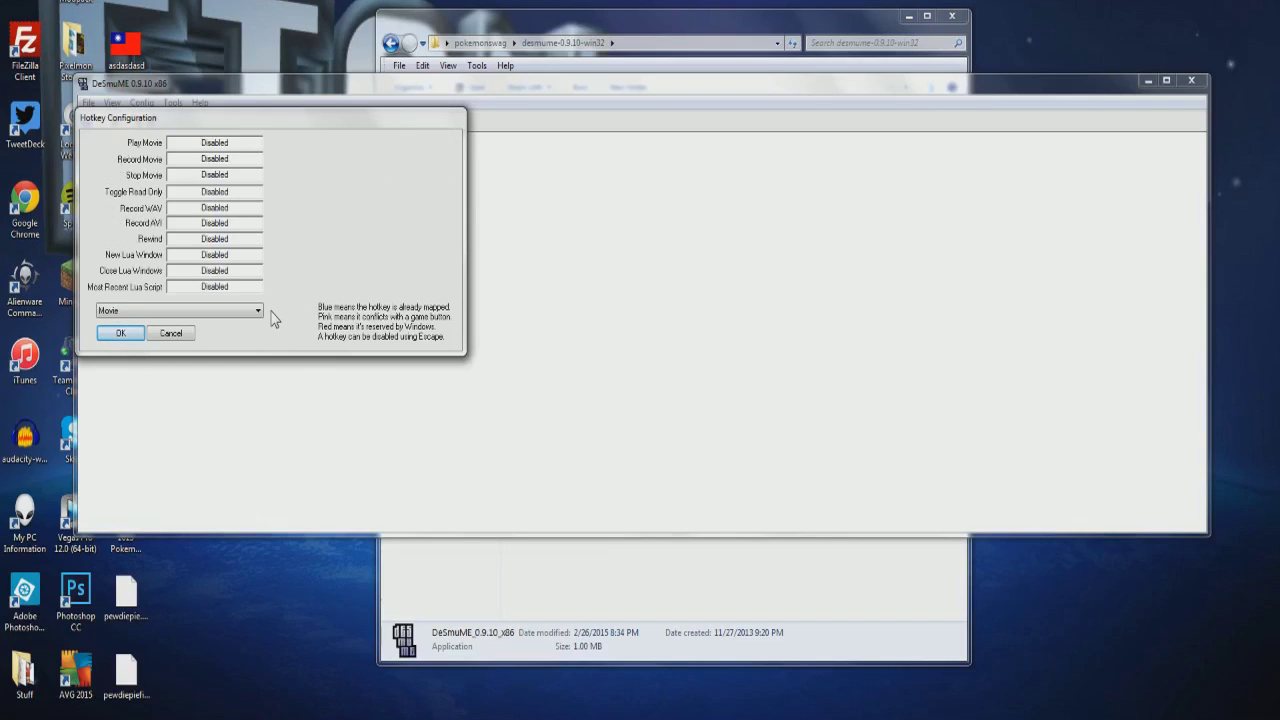
pyautogui.press('Down')
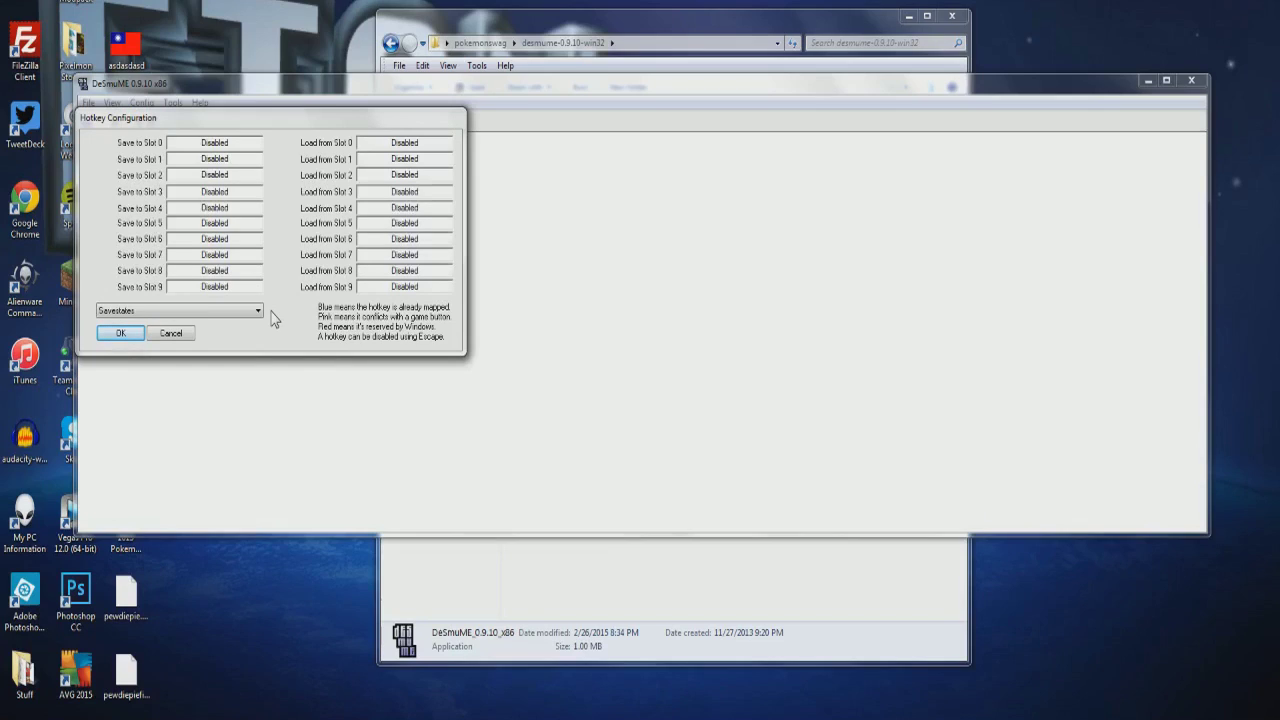
pyautogui.press('Down')
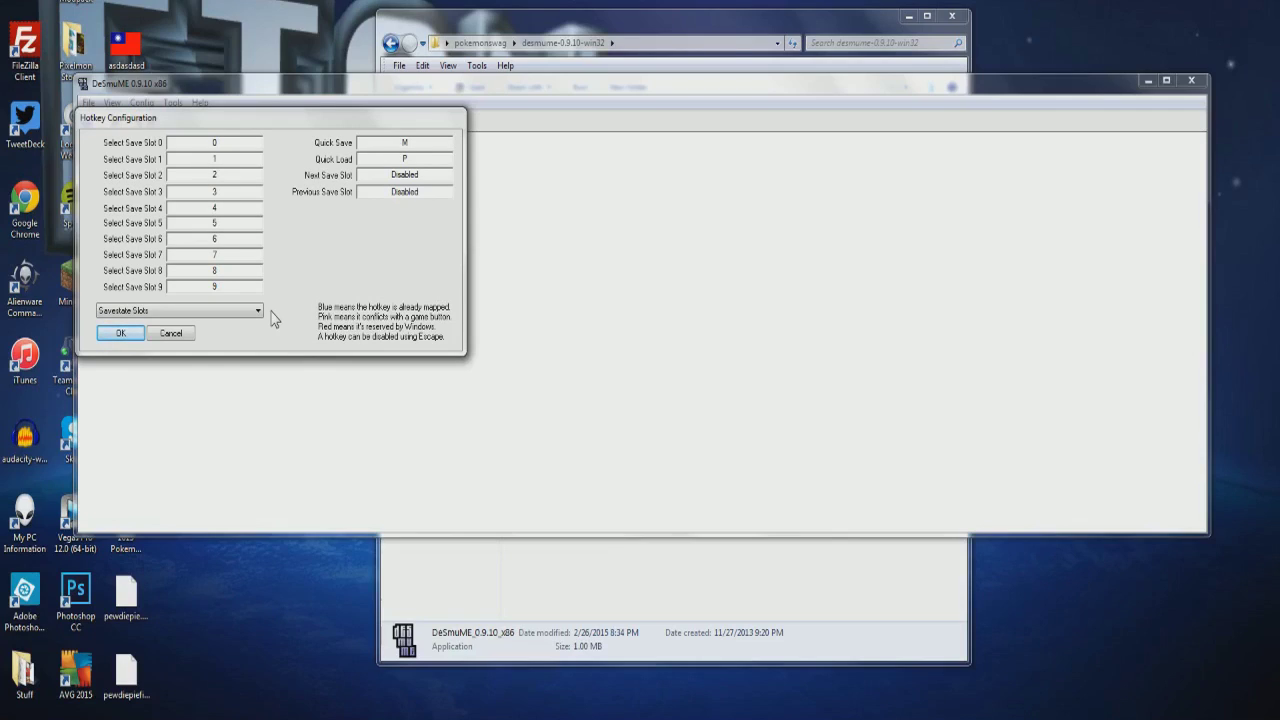
pyautogui.press('Down')
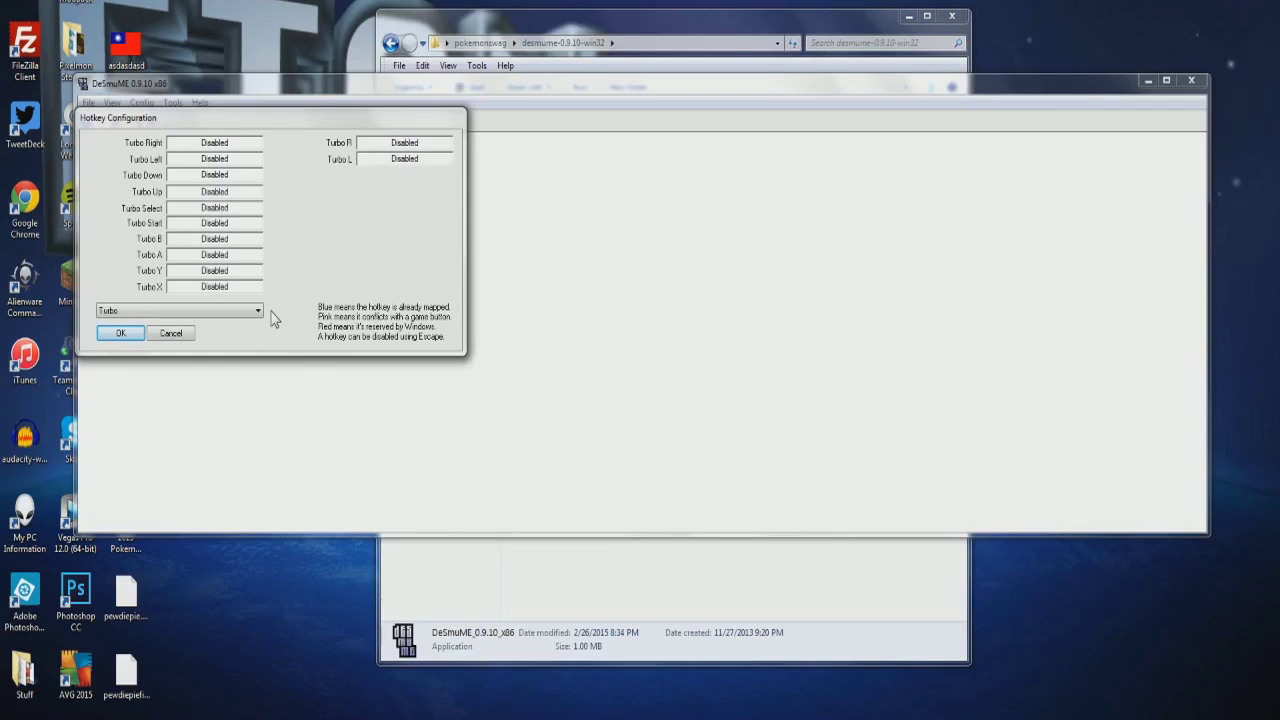
pyautogui.press('Down')
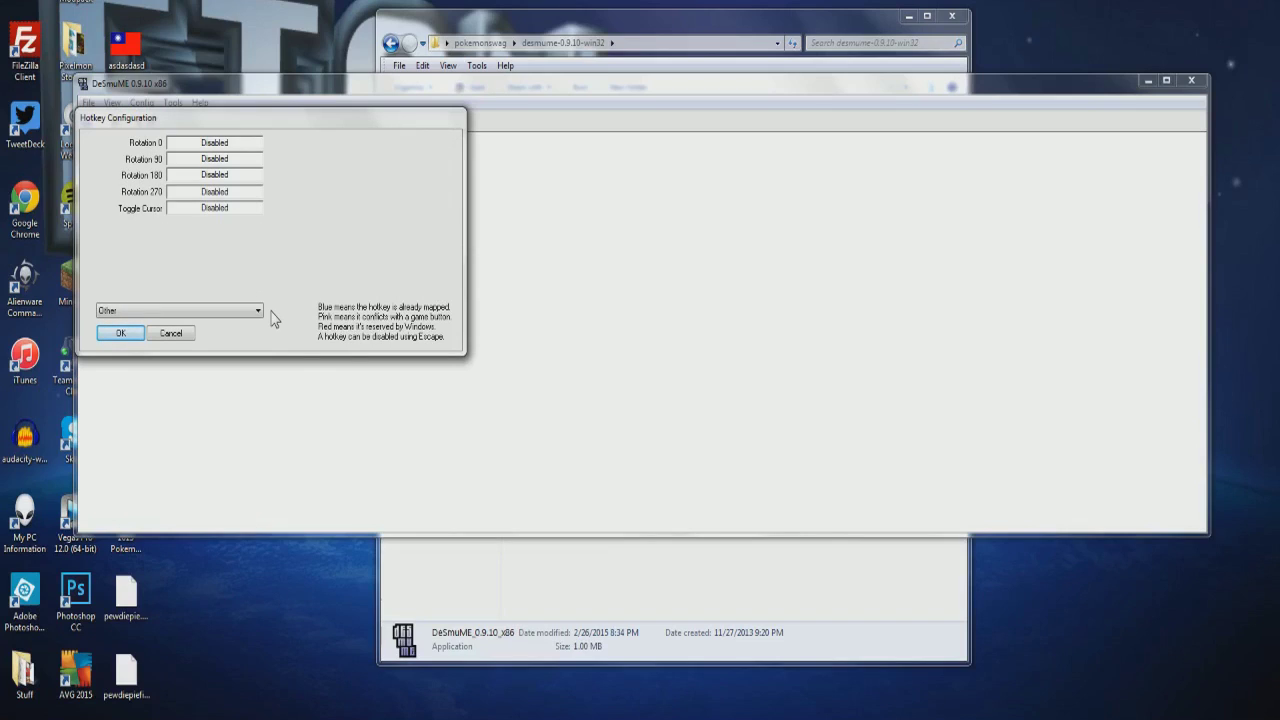
pyautogui.press('Up')
pyautogui.press('Up')
pyautogui.press('Up')
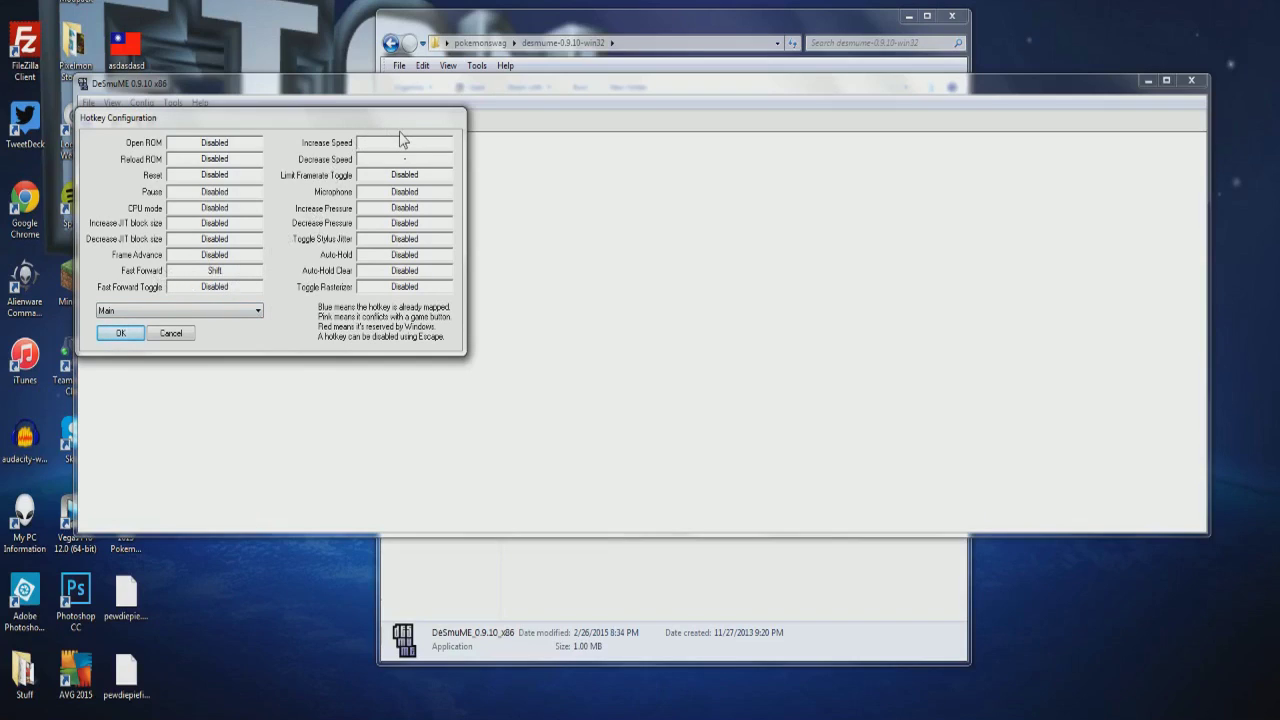
pyautogui.click(120, 333)
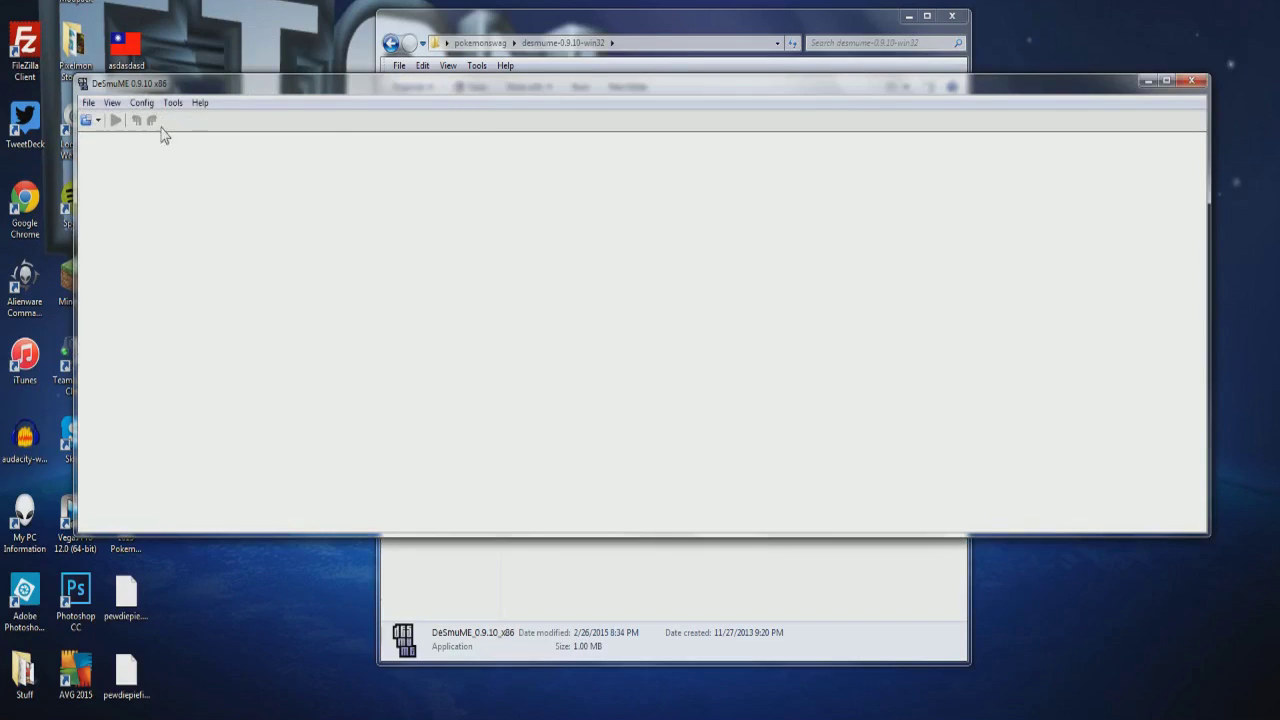
# Check the folder locations in the path settings, close them, and look over the contents of the desmume-0.9.10-win32 folder.
pyautogui.click(141, 103)
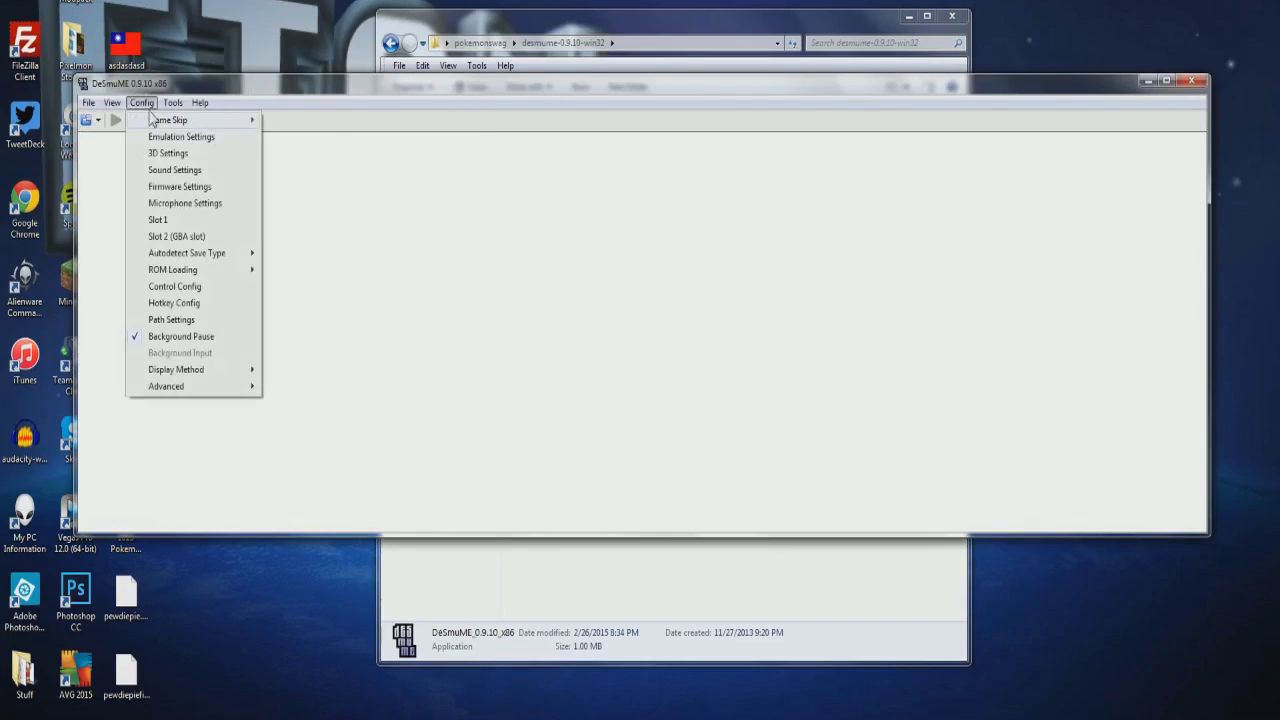
pyautogui.click(172, 320)
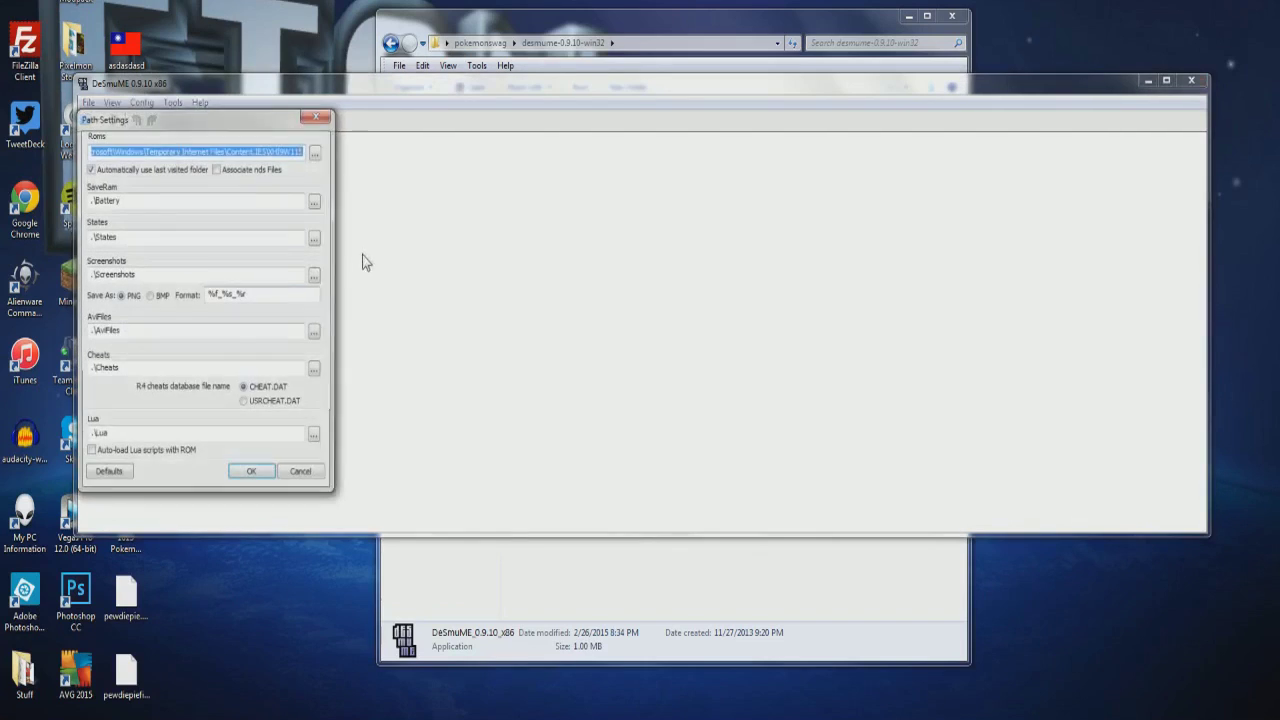
pyautogui.click(322, 116)
pyautogui.click(141, 103)
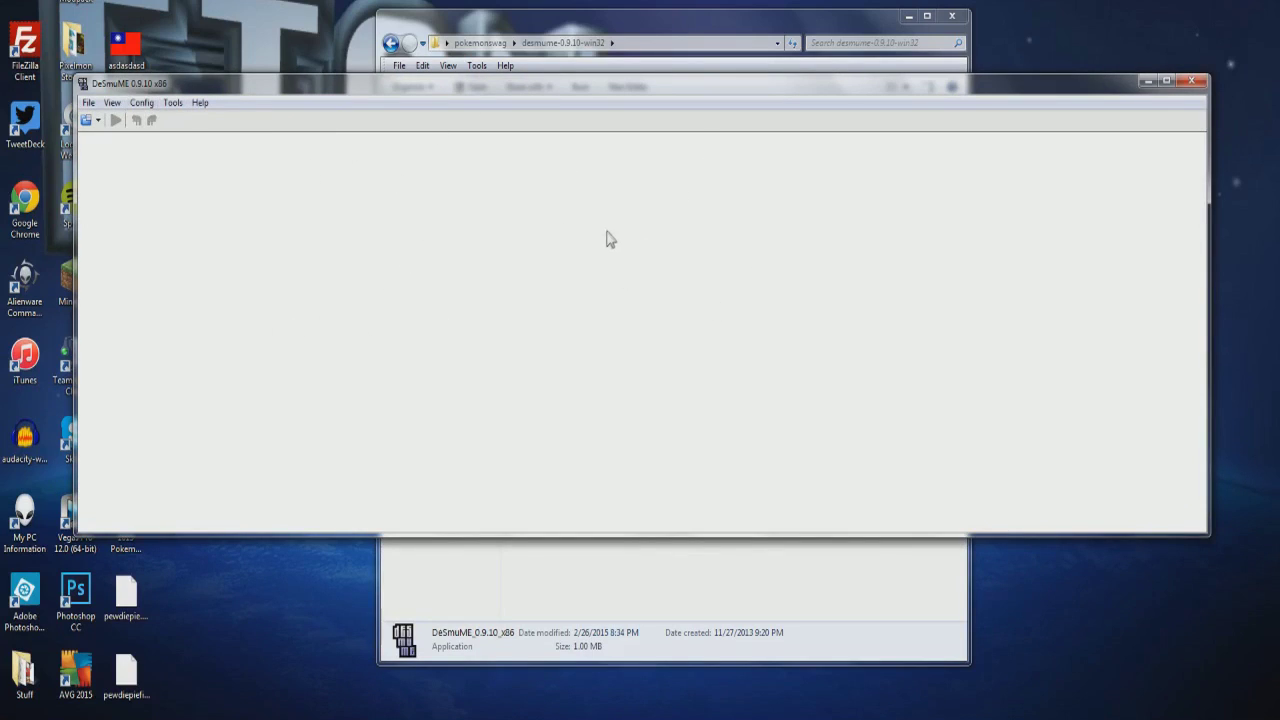
pyautogui.click(619, 28)
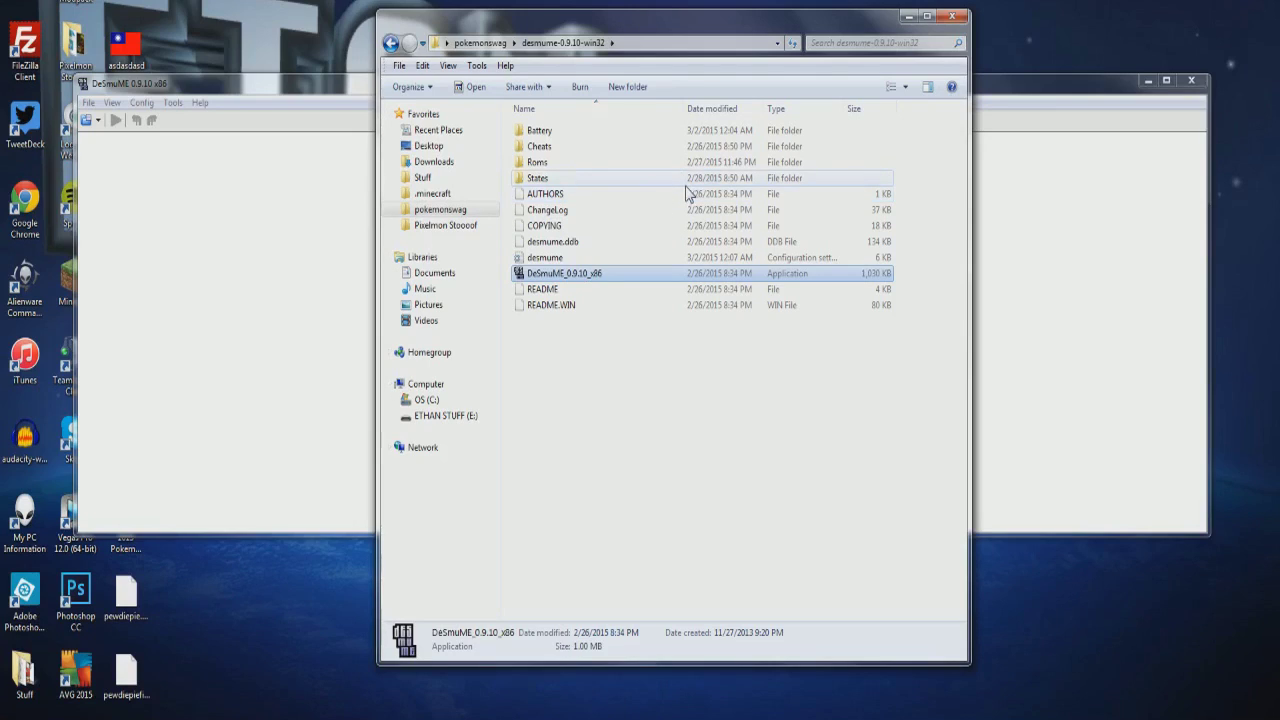
pyautogui.click(251, 147)
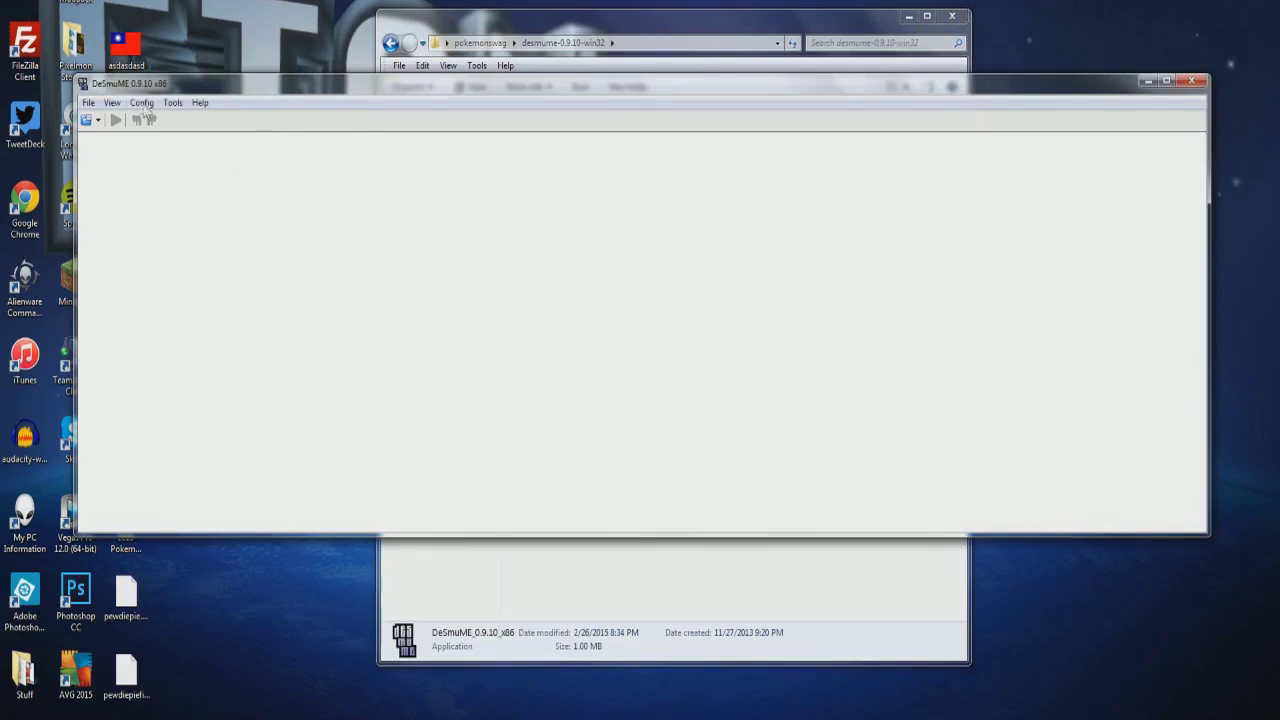
# Look over the remaining background pause, display method and advanced options, plus the emulator's tools such as Cheats.
pyautogui.click(141, 102)
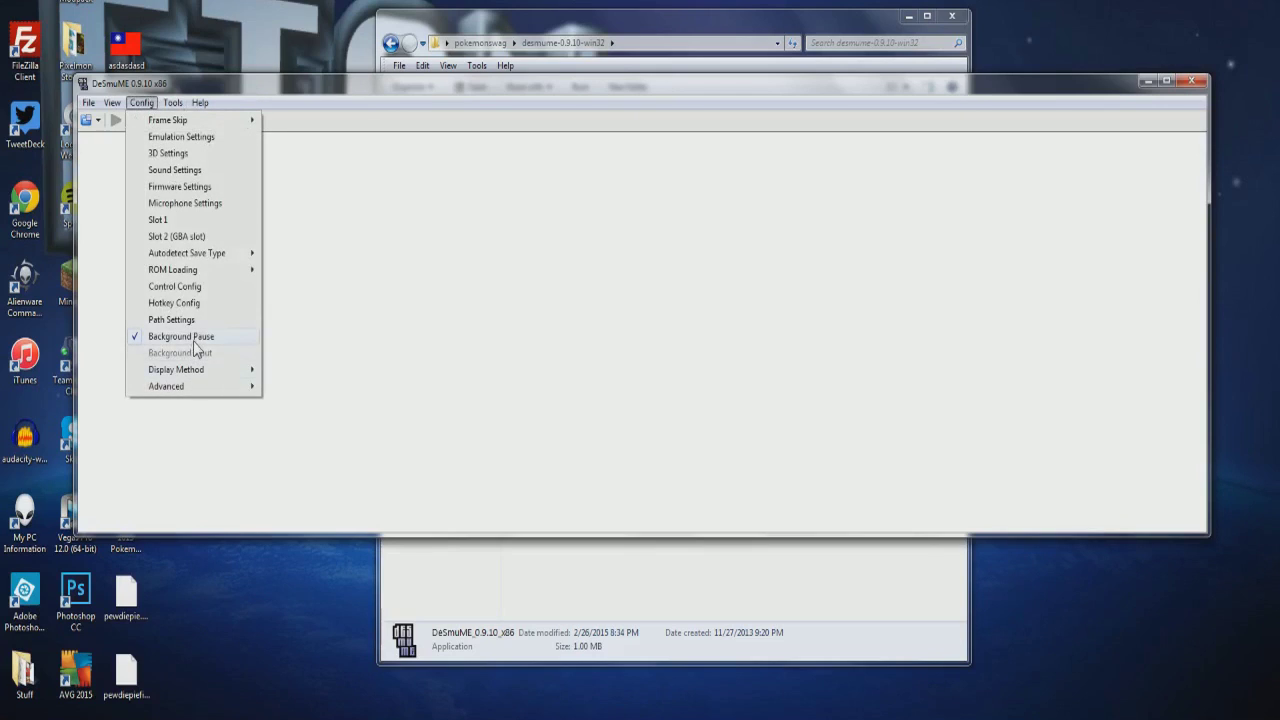
pyautogui.moveTo(201, 372)
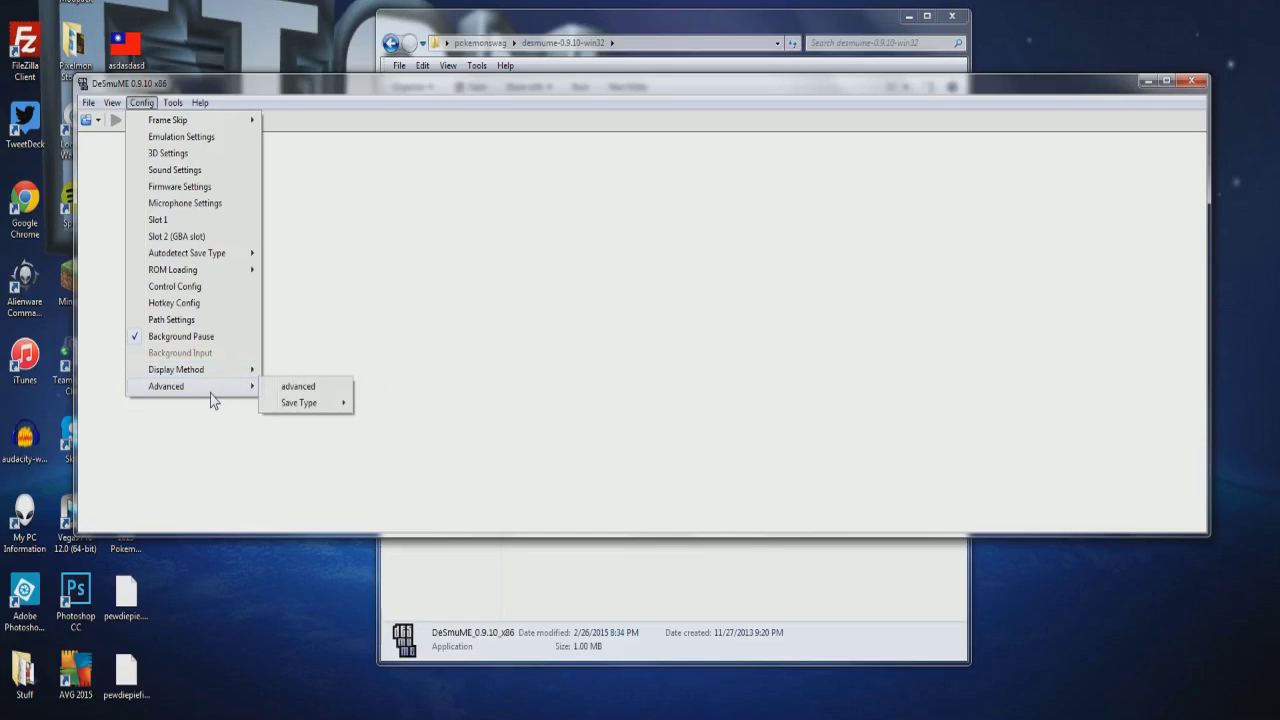
pyautogui.moveTo(173, 103)
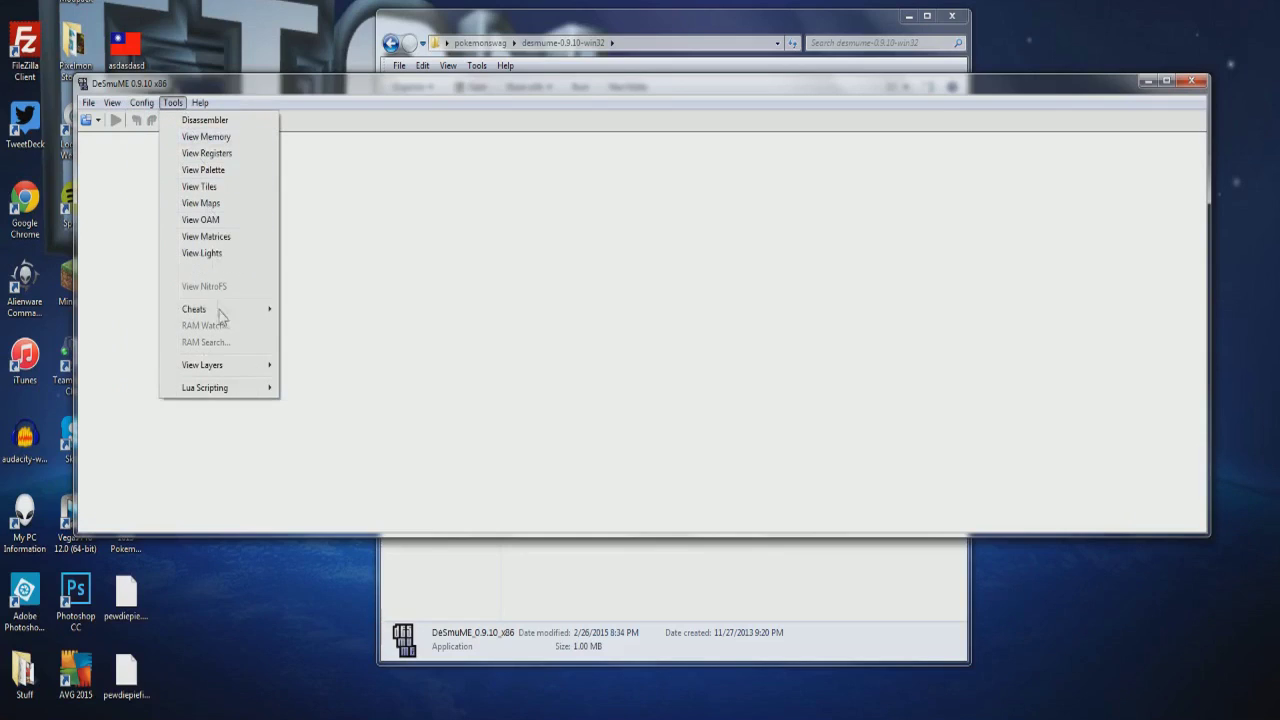
pyautogui.moveTo(247, 309)
pyautogui.click(90, 104)
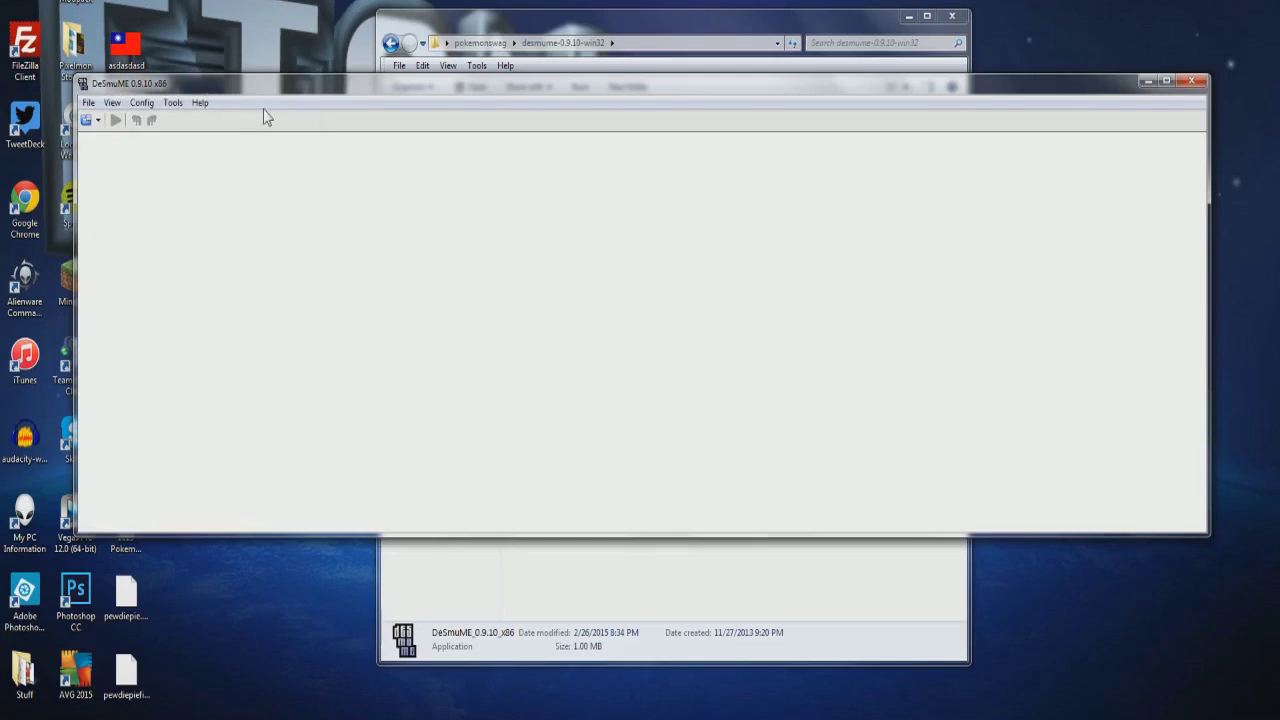